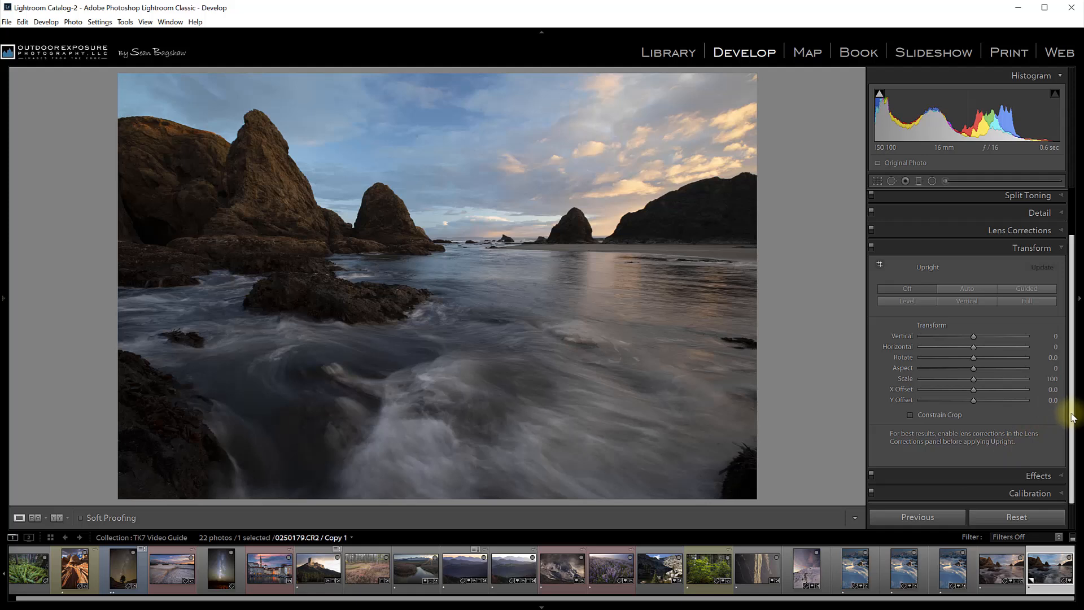
Set the photo's white balance preset to Cloudy in the Basic panel
{"action": "left_click_drag", "start_coordinate": [1071, 417], "coordinate": [1073, 363]}
{"action": "left_click", "coordinate": [1040, 199]}
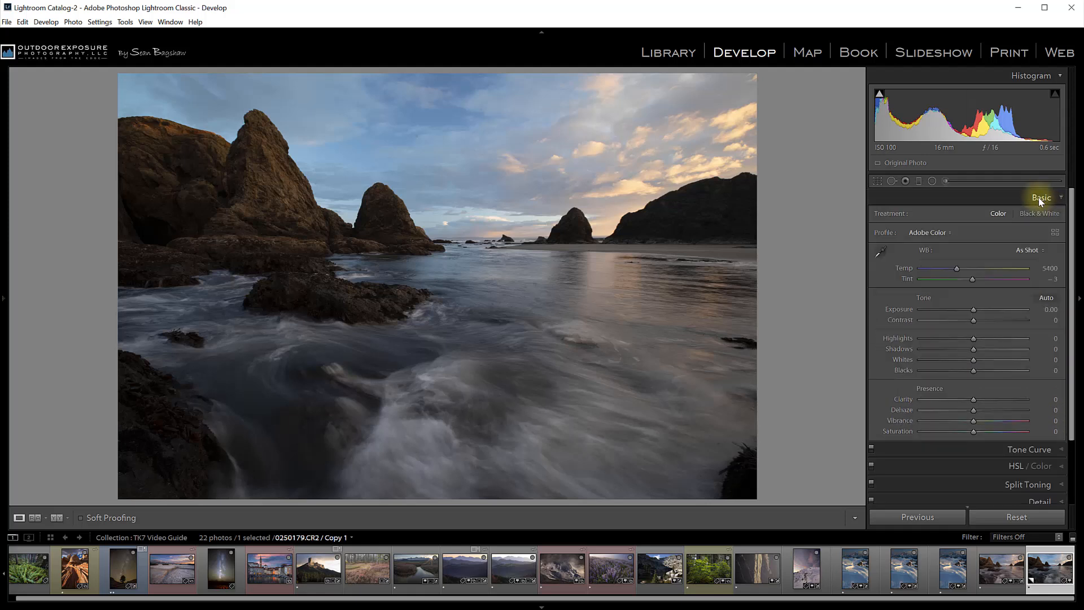
{"action": "left_click", "coordinate": [1032, 250]}
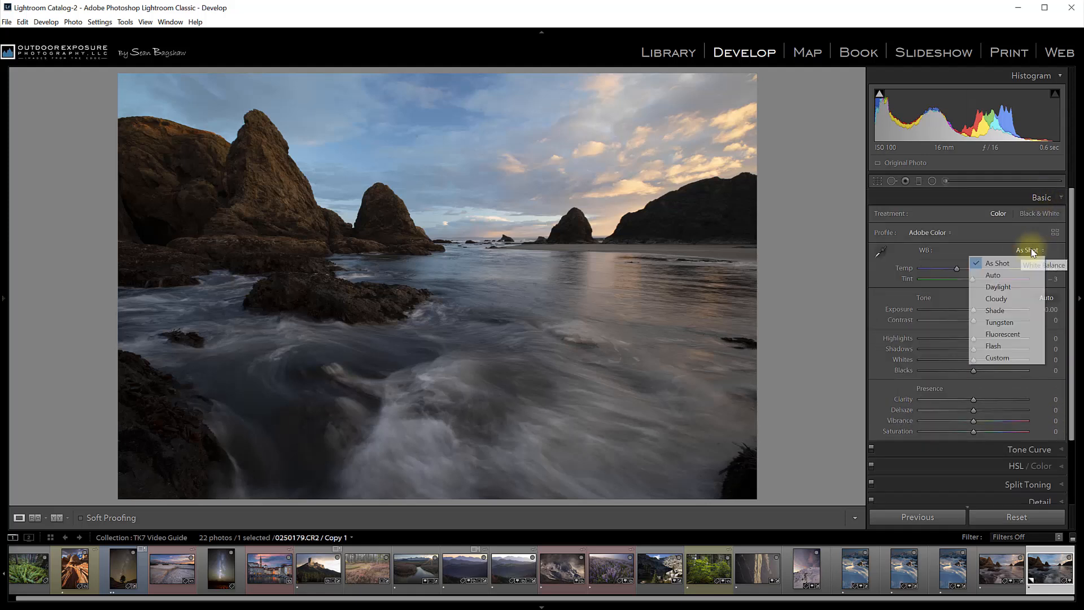
{"action": "left_click", "coordinate": [999, 298]}
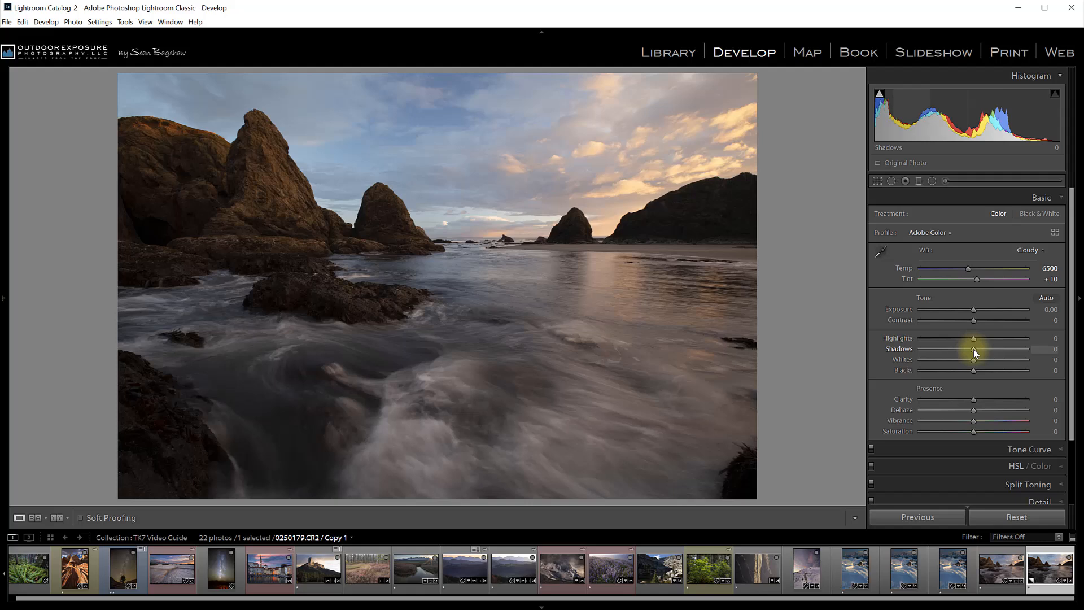
Set Exposure to +0.36, Highlights to -22 and Blacks to +34 in the Basic tone controls
{"action": "left_click_drag", "start_coordinate": [974, 309], "coordinate": [964, 341]}
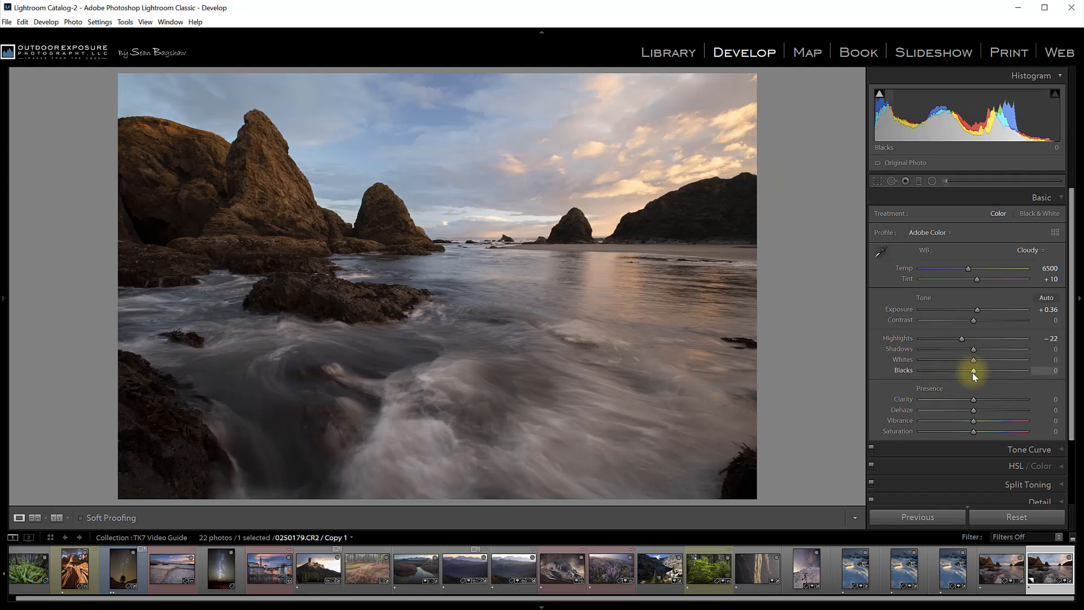
{"action": "left_click_drag", "start_coordinate": [973, 374], "coordinate": [991, 372]}
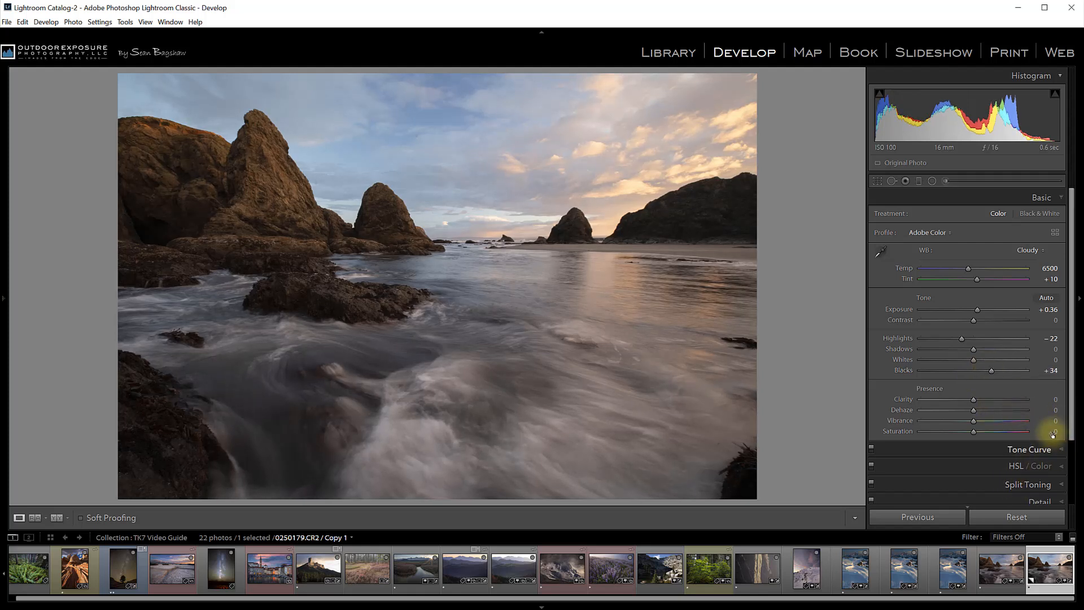
Enable Remove Chromatic Aberration in Lens Corrections and toggle Enable Profile Corrections on and off again
{"action": "left_click_drag", "start_coordinate": [1071, 427], "coordinate": [1072, 496]}
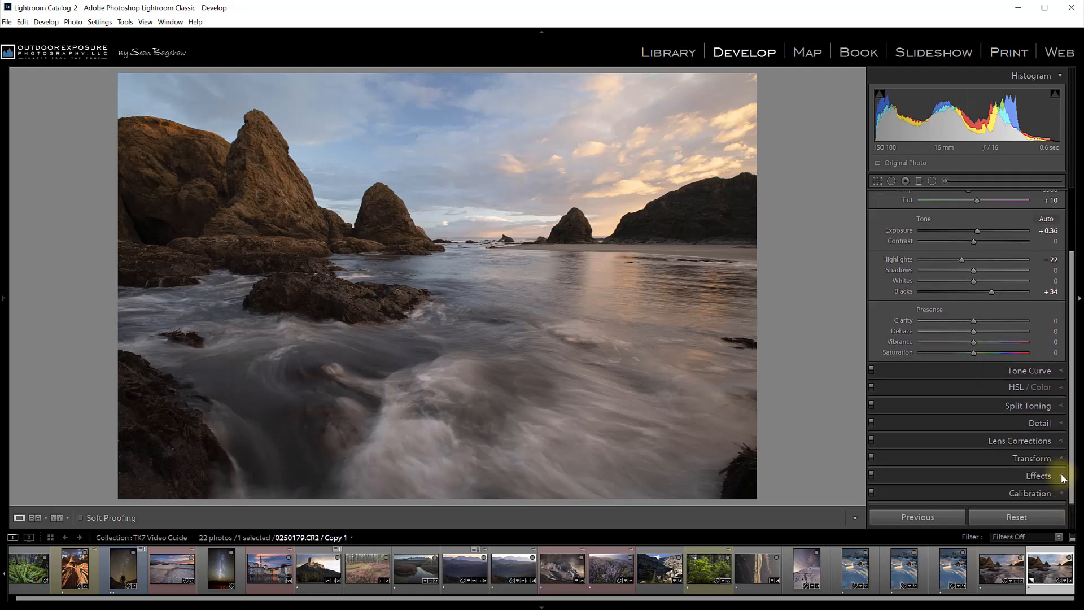
{"action": "left_click", "coordinate": [1011, 441]}
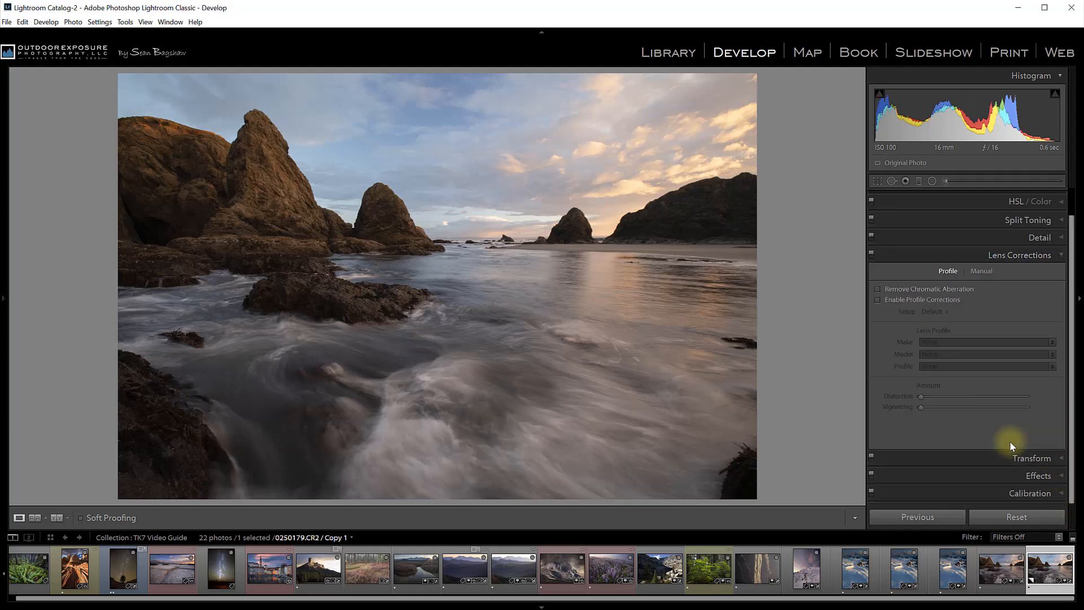
{"action": "left_click", "coordinate": [878, 288]}
{"action": "left_click", "coordinate": [878, 301]}
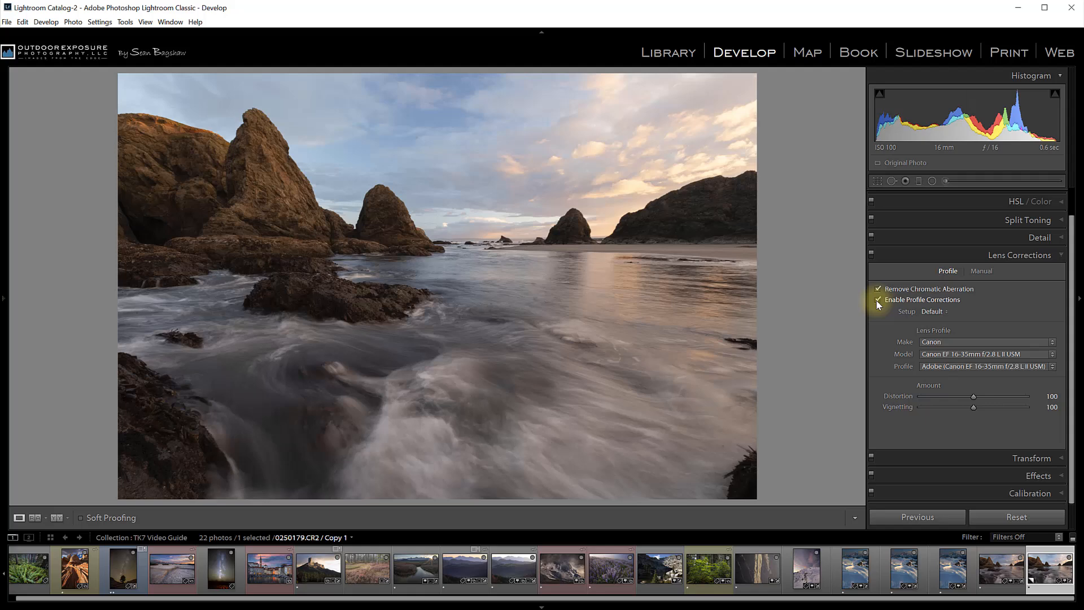
{"action": "left_click", "coordinate": [877, 299]}
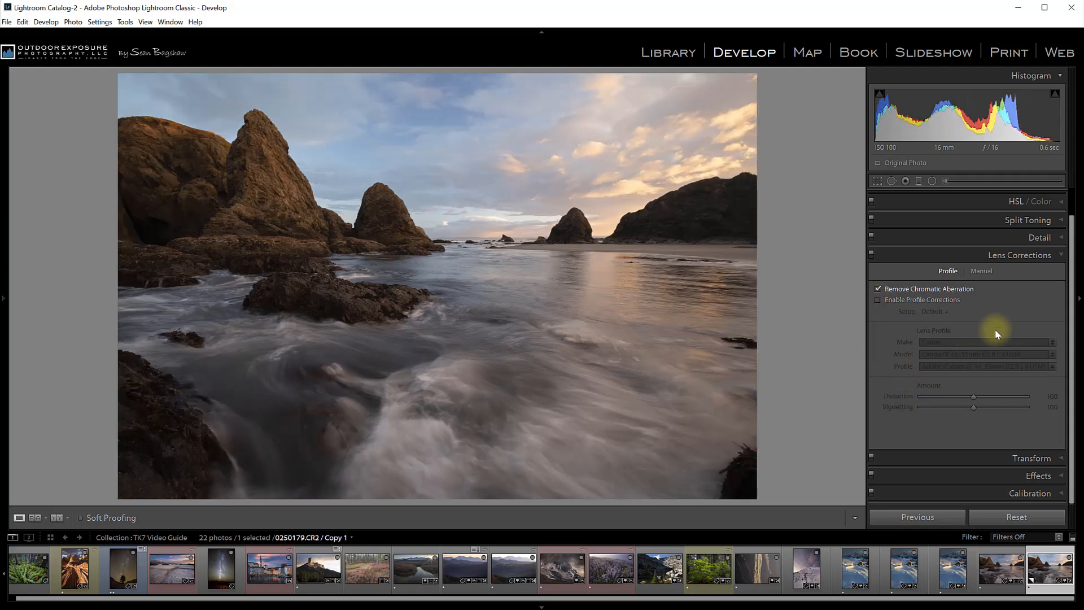
Open the Transform panel, set Rotate to +0.4 and turn on Constrain Crop
{"action": "left_click", "coordinate": [1055, 255]}
{"action": "left_click", "coordinate": [1033, 303]}
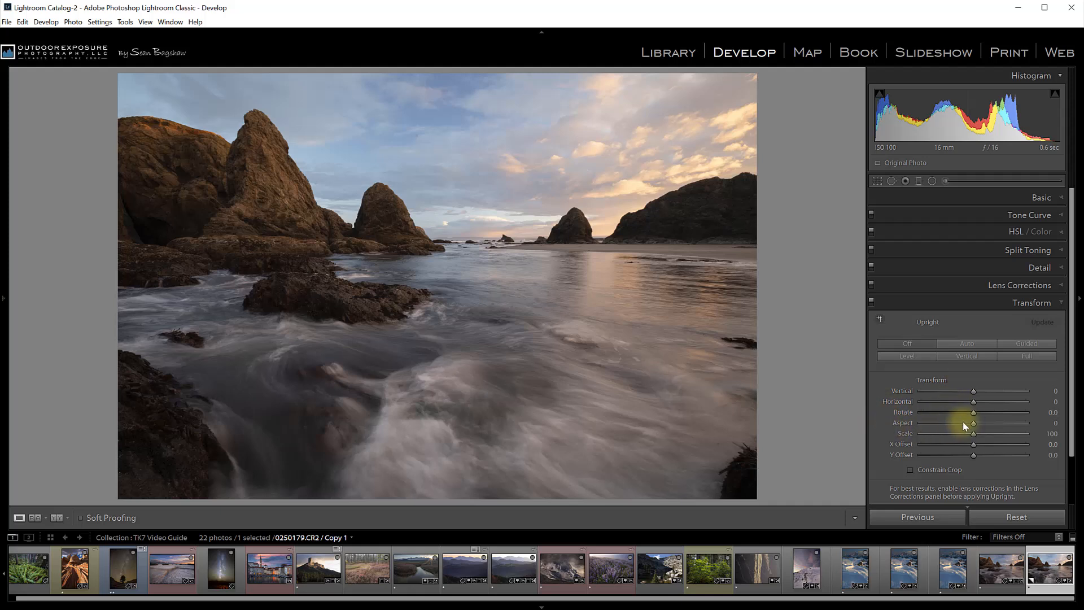
{"action": "left_click_drag", "start_coordinate": [973, 415], "coordinate": [977, 415]}
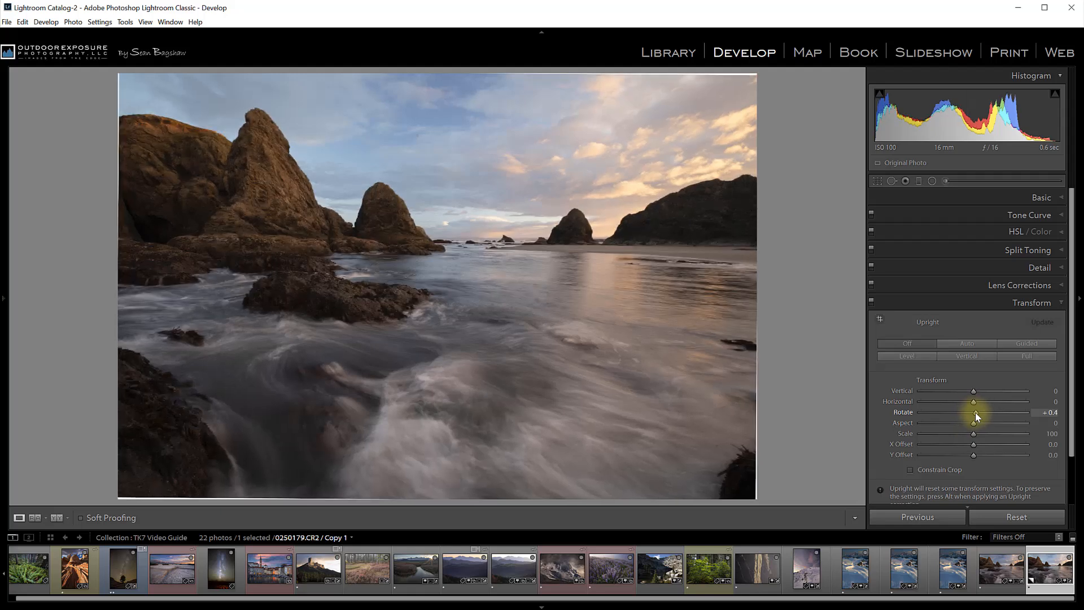
{"action": "left_click", "coordinate": [911, 470]}
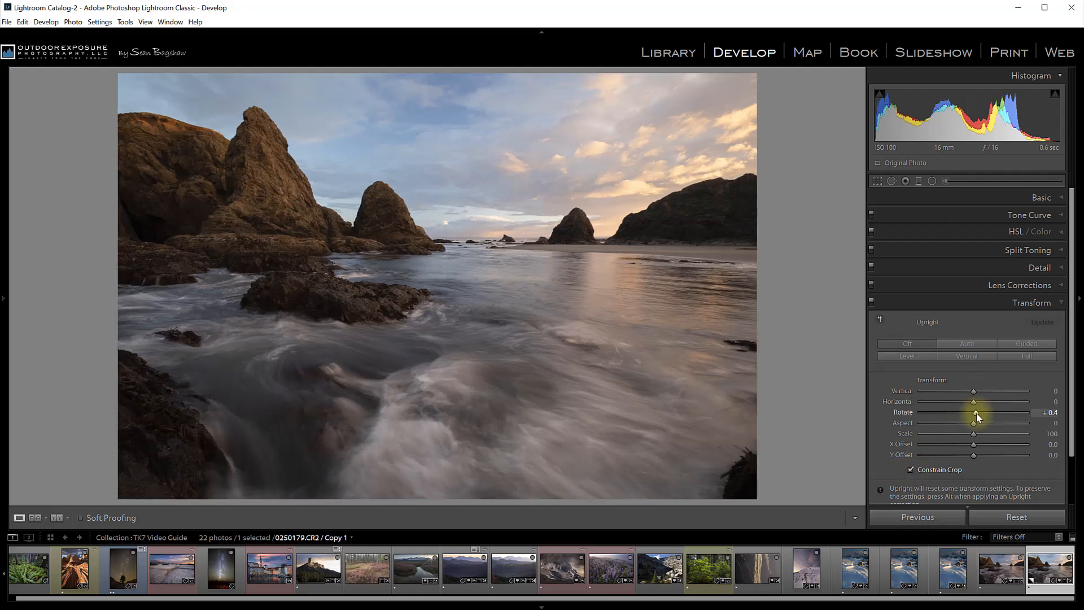
Set Rotate to +0.2 and the Vertical perspective correction to +7
{"action": "left_click_drag", "start_coordinate": [977, 412], "coordinate": [975, 413]}
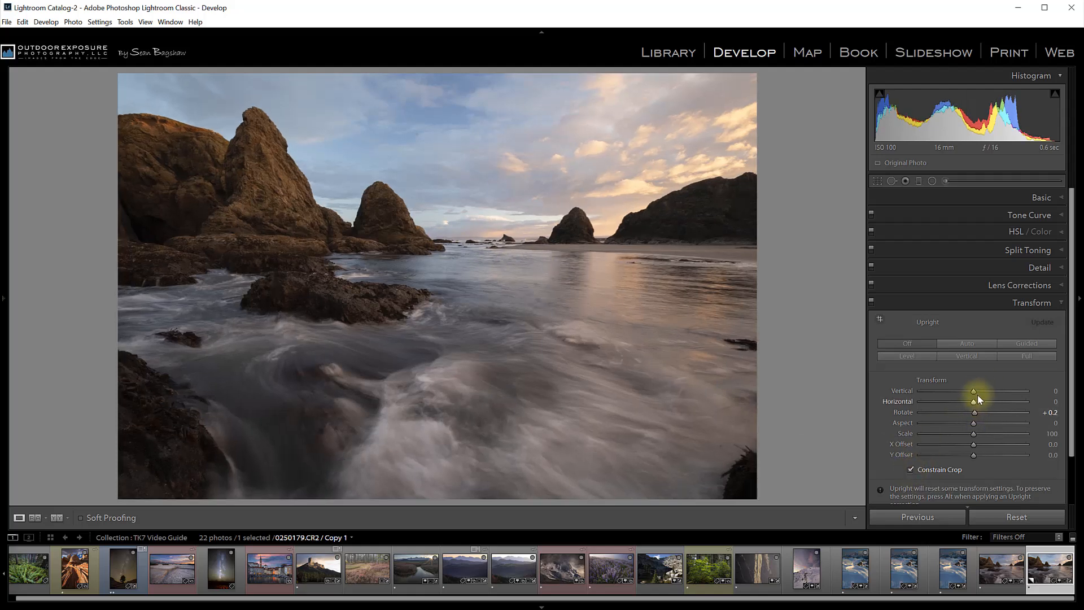
{"action": "left_click_drag", "start_coordinate": [975, 392], "coordinate": [978, 391]}
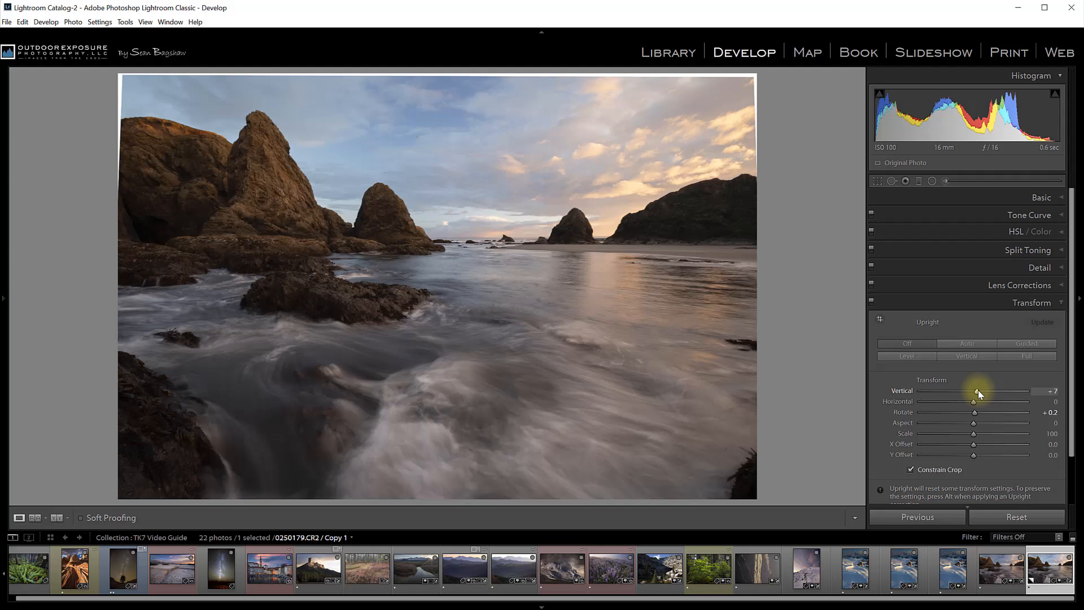
{"action": "left_click", "coordinate": [911, 470]}
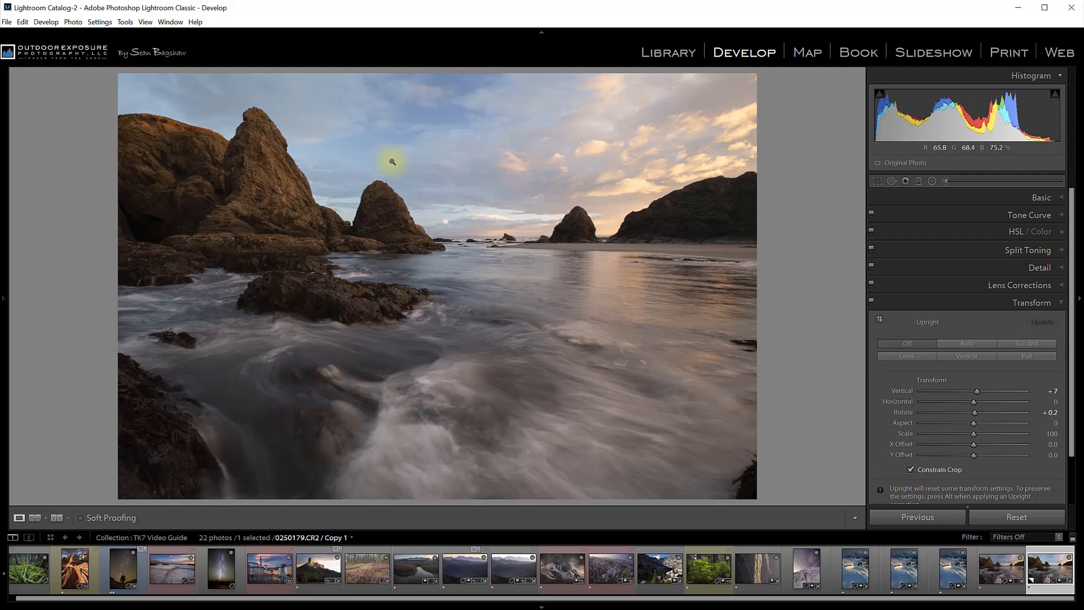
Zoom in on the sky and heal two dust spots with the Spot Removal tool in Heal mode, shrinking the brush
{"action": "left_click", "coordinate": [412, 136]}
{"action": "left_click_drag", "start_coordinate": [472, 168], "coordinate": [530, 275]}
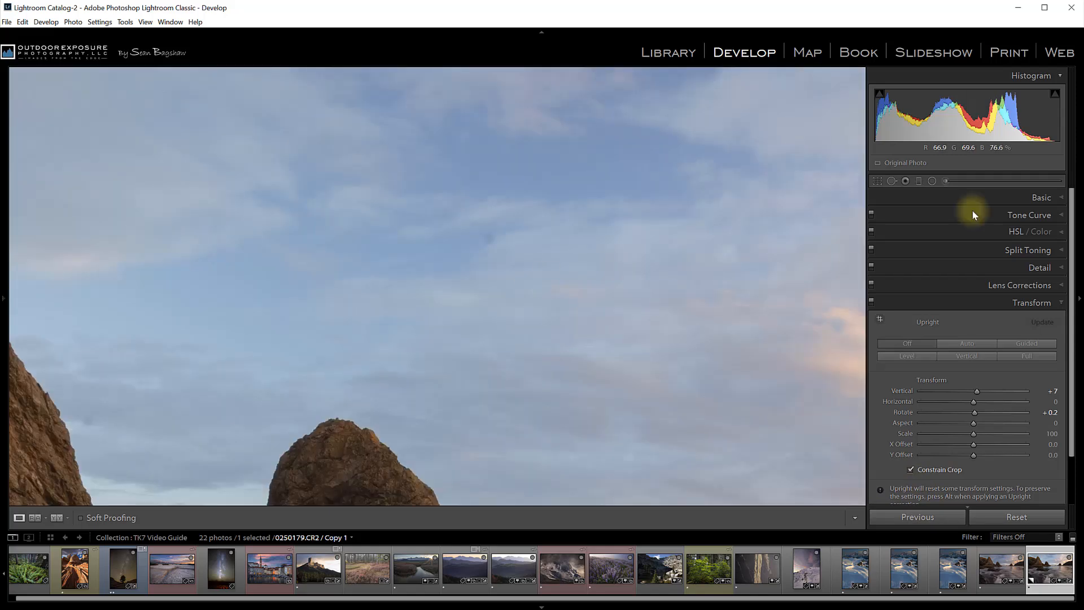
{"action": "left_click", "coordinate": [891, 181]}
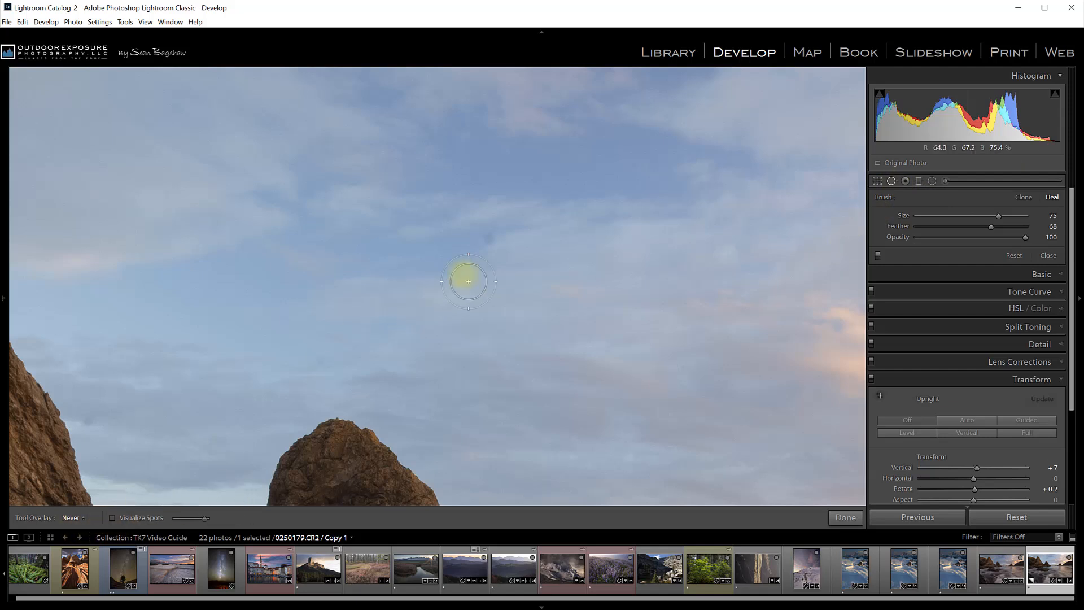
{"action": "scroll", "coordinate": [489, 238], "scroll_direction": "down", "scroll_amount": 5}
{"action": "left_click", "coordinate": [352, 359]}
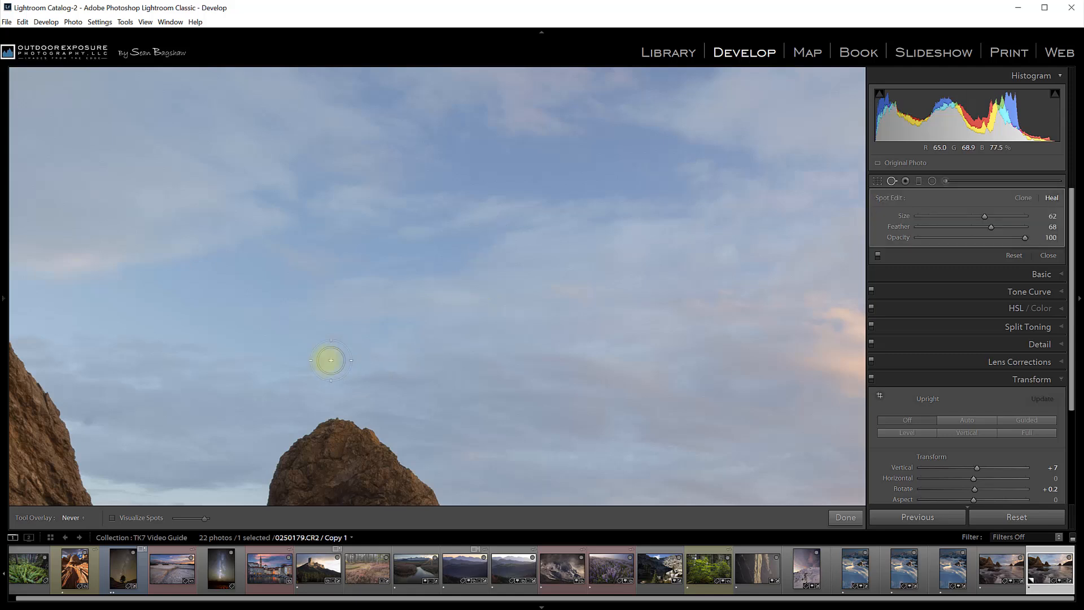
{"action": "scroll", "coordinate": [322, 361], "scroll_direction": "down", "scroll_amount": 4}
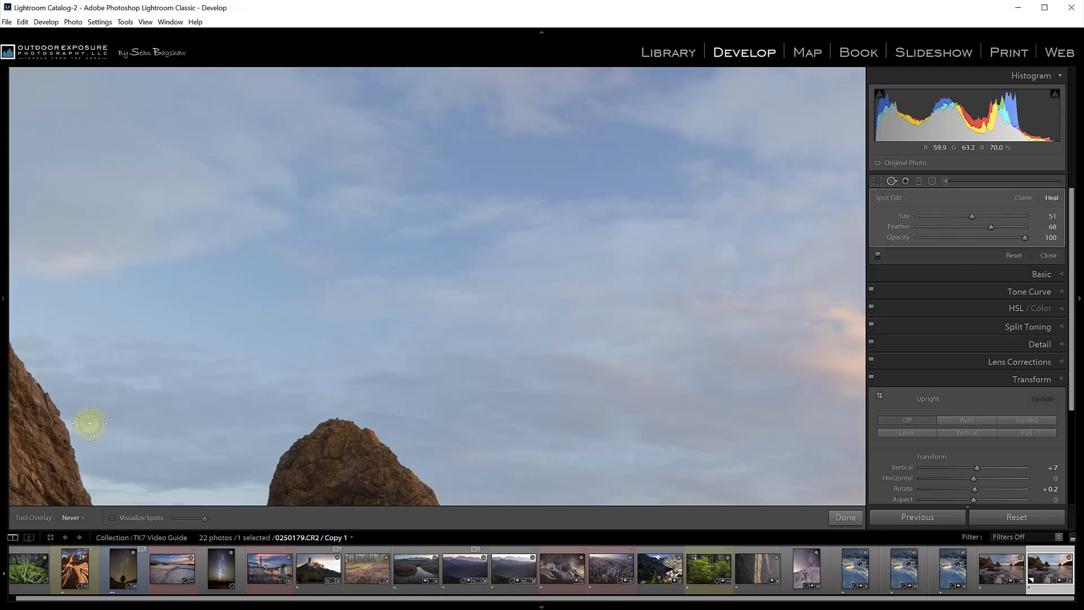
{"action": "left_click", "coordinate": [202, 317]}
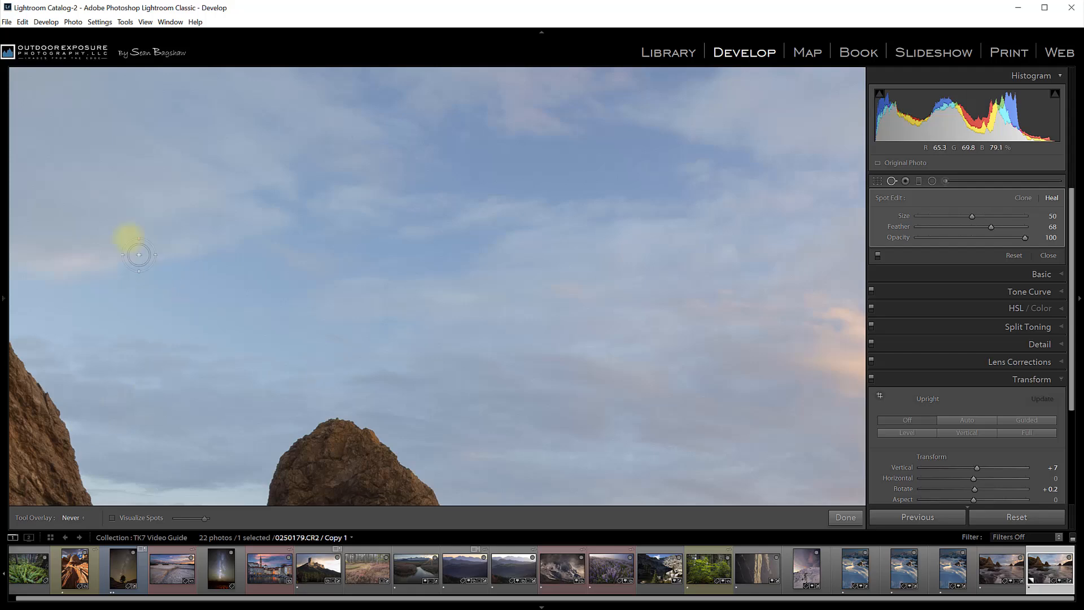
Pan across the zoomed sky to inspect for further dust spots, then close the Spot Removal tool
{"action": "left_click_drag", "start_coordinate": [110, 221], "coordinate": [150, 346]}
{"action": "left_click_drag", "start_coordinate": [561, 322], "coordinate": [244, 292]}
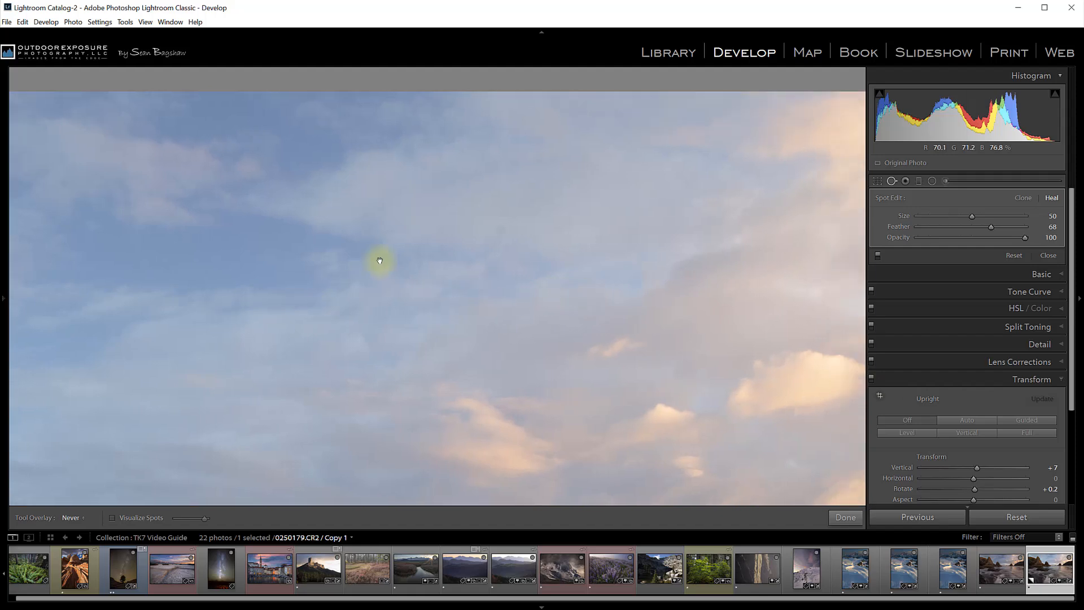
{"action": "left_click_drag", "start_coordinate": [474, 279], "coordinate": [107, 266]}
{"action": "left_click_drag", "start_coordinate": [383, 327], "coordinate": [295, 226]}
{"action": "left_click_drag", "start_coordinate": [213, 367], "coordinate": [503, 269]}
{"action": "left_click_drag", "start_coordinate": [327, 319], "coordinate": [648, 530]}
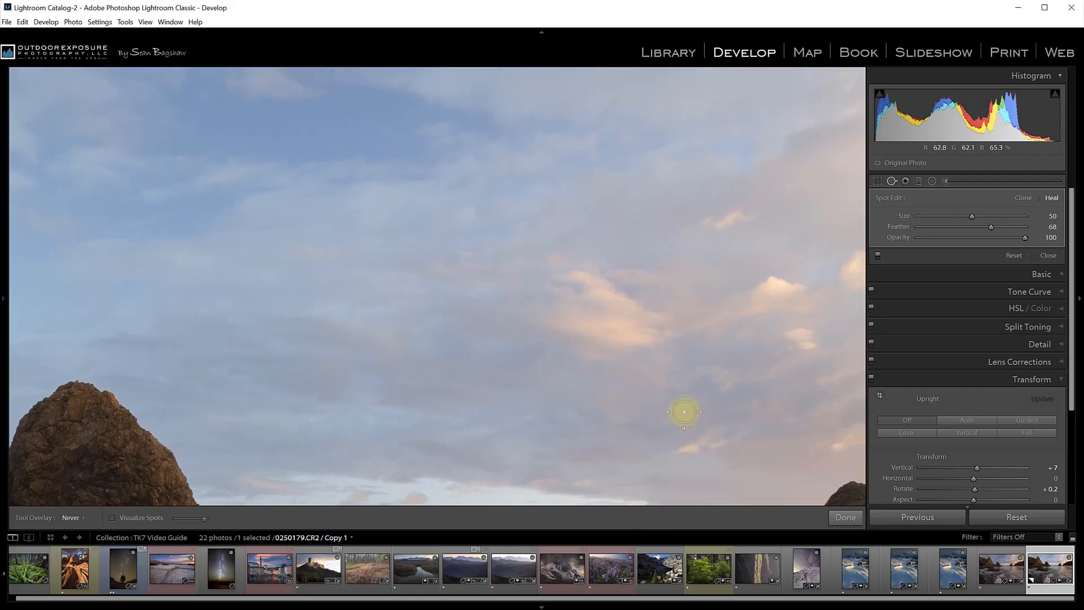
{"action": "left_click", "coordinate": [892, 180]}
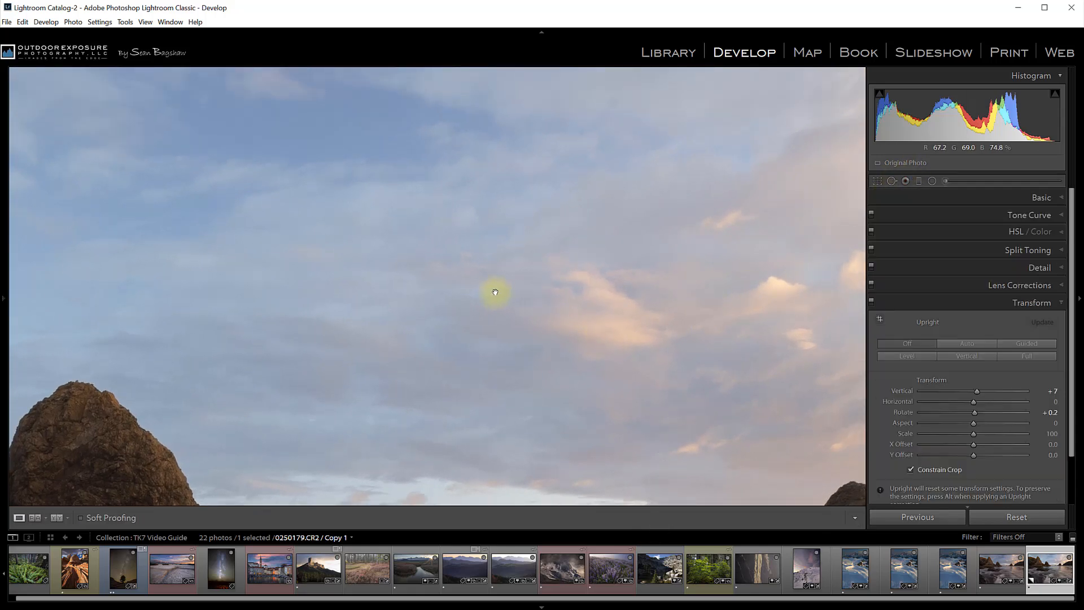
Send the photo to Adobe Photoshop CC 2019 for editing
{"action": "left_click", "coordinate": [493, 288]}
{"action": "right_click", "coordinate": [484, 275]}
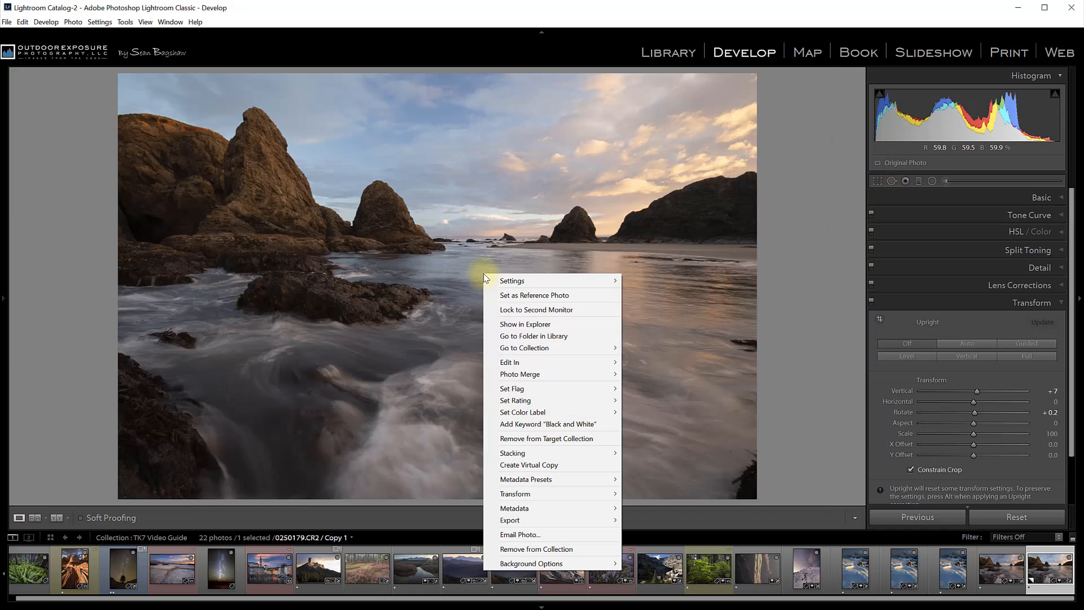
{"action": "mouse_move", "coordinate": [520, 363]}
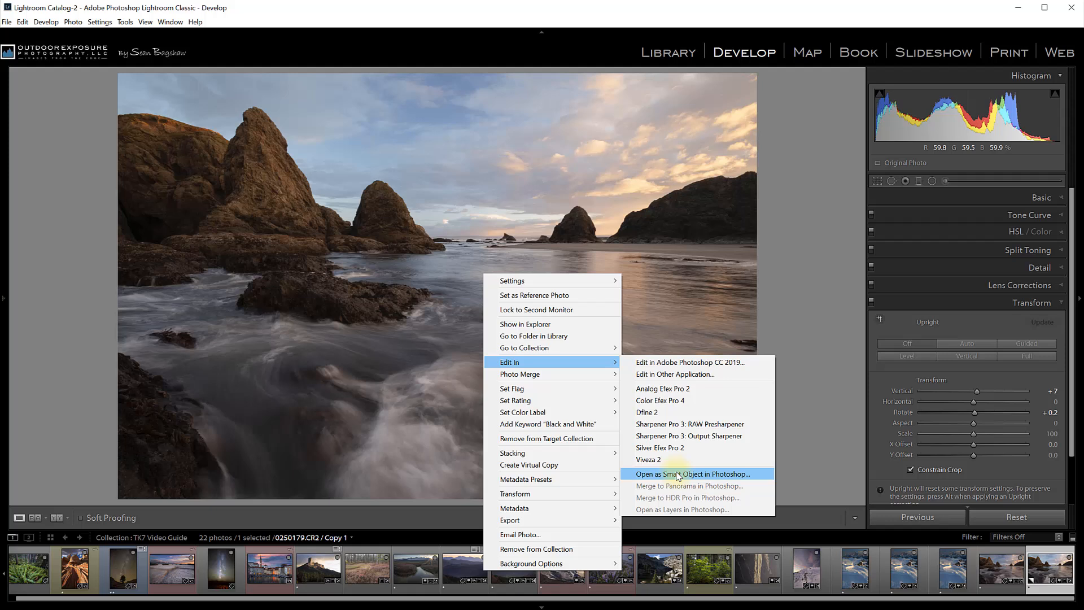
{"action": "left_click", "coordinate": [690, 364]}
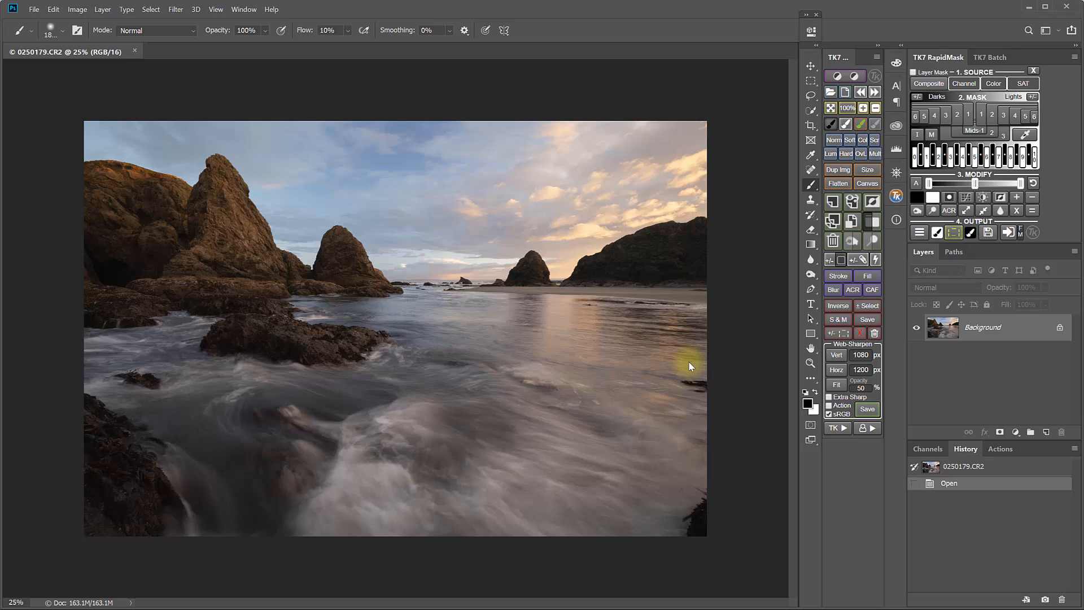
Inspect the image at 100% by panning across the rocks and sky, then fit it back on screen
{"action": "left_click", "coordinate": [847, 108]}
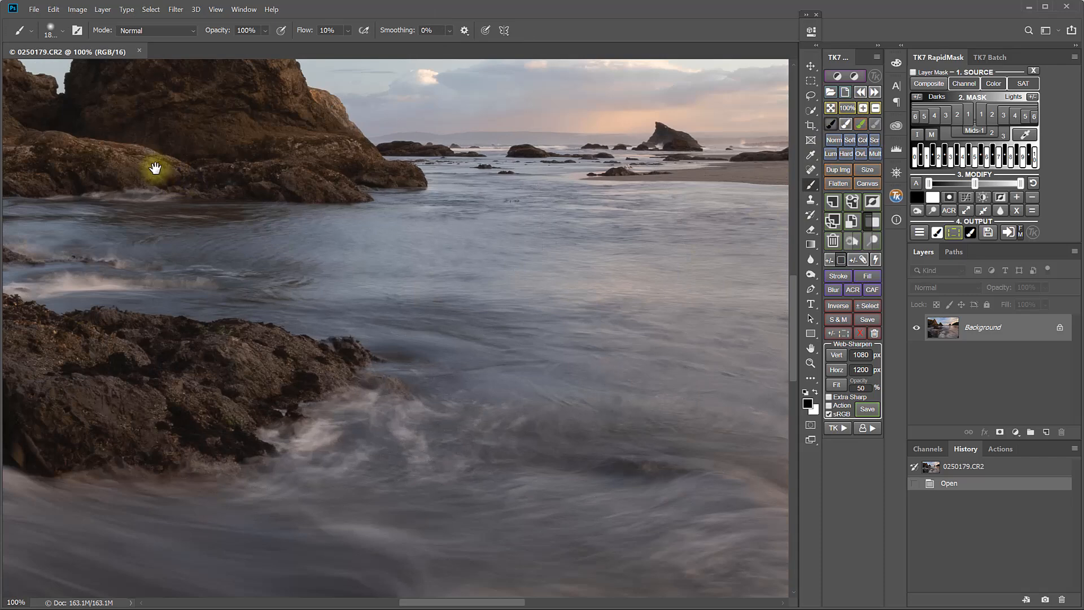
{"action": "left_click_drag", "start_coordinate": [155, 170], "coordinate": [554, 388]}
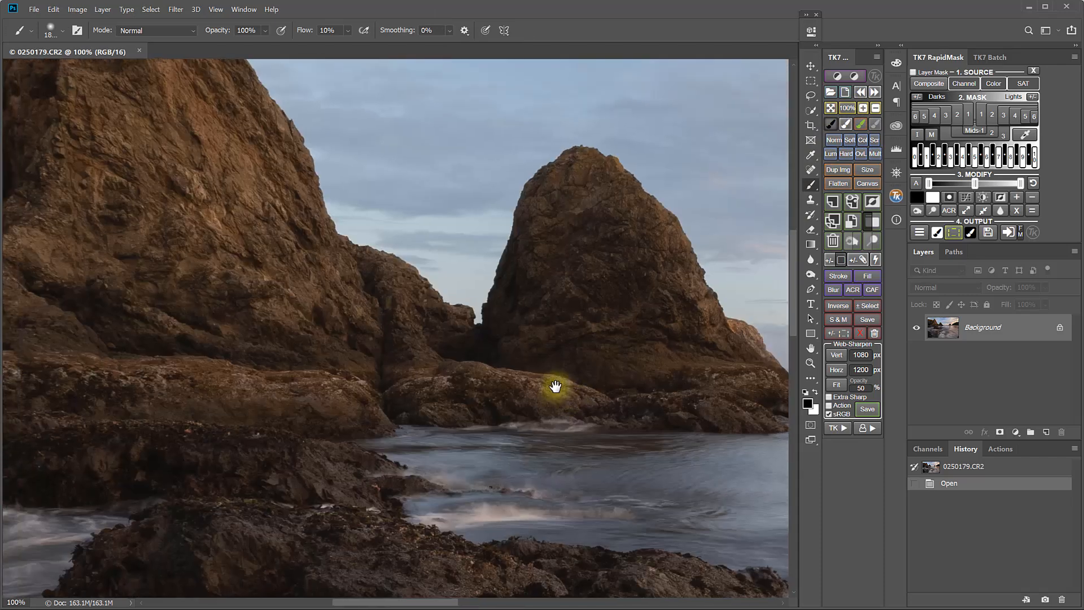
{"action": "left_click_drag", "start_coordinate": [244, 179], "coordinate": [489, 411]}
{"action": "left_click_drag", "start_coordinate": [204, 295], "coordinate": [509, 387]}
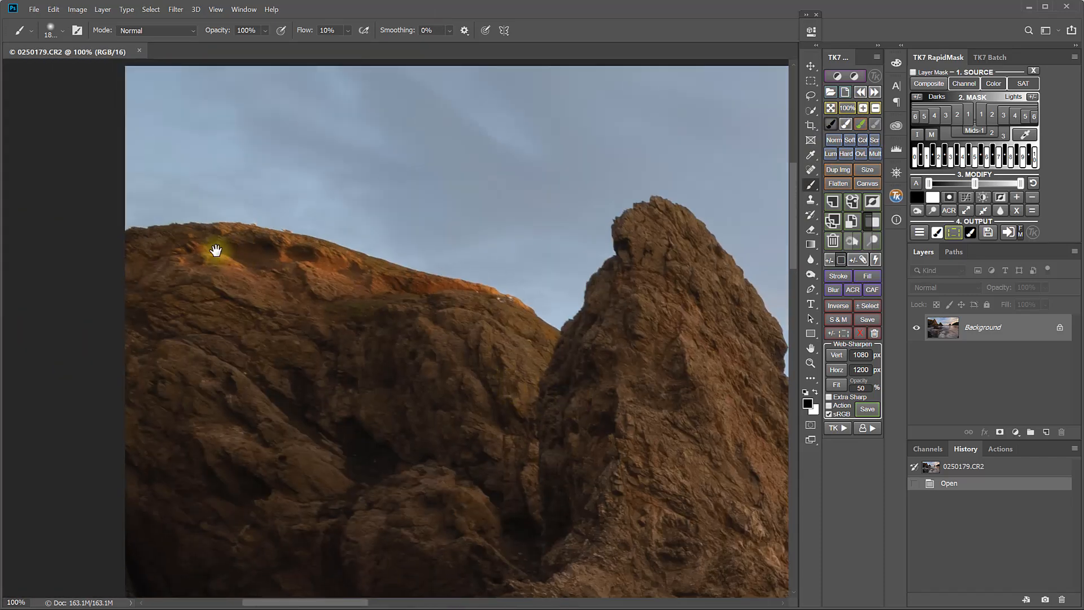
{"action": "left_click_drag", "start_coordinate": [615, 353], "coordinate": [358, 310]}
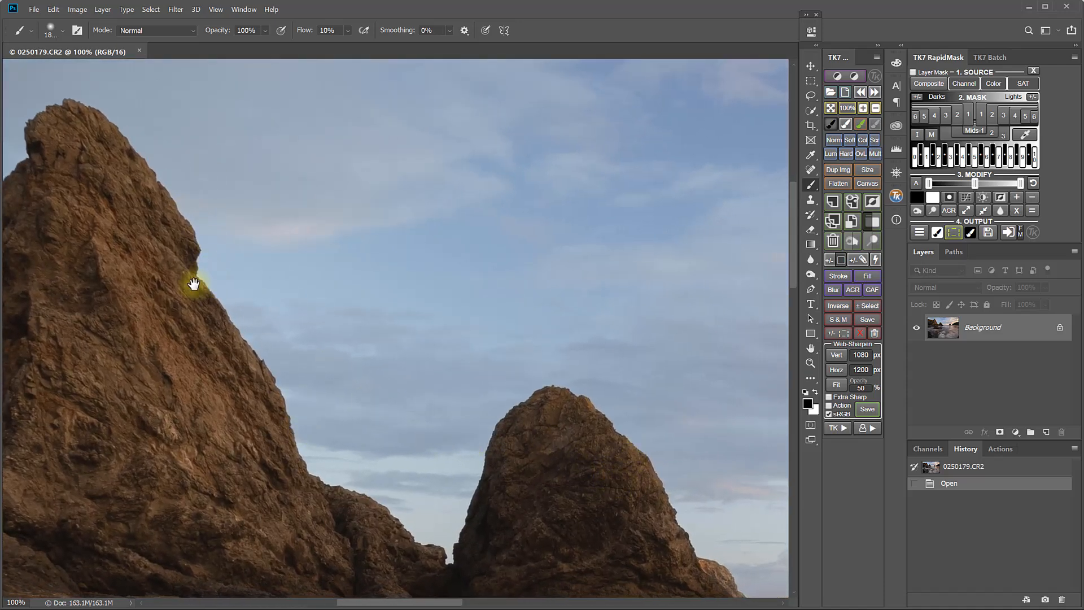
{"action": "left_click_drag", "start_coordinate": [203, 274], "coordinate": [532, 452]}
{"action": "left_click_drag", "start_coordinate": [476, 387], "coordinate": [369, 305]}
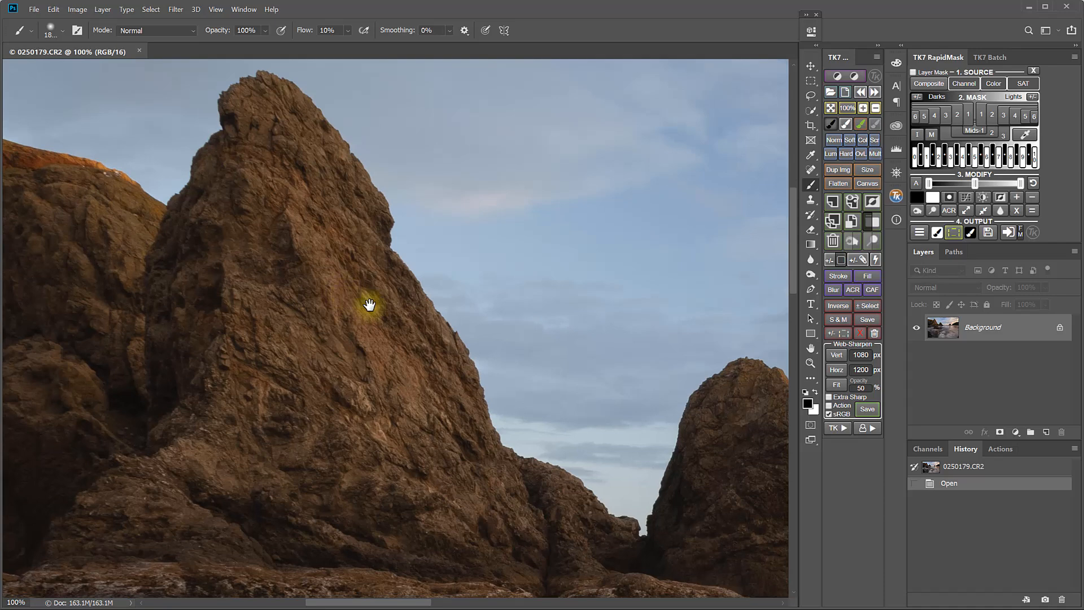
{"action": "left_click", "coordinate": [831, 107]}
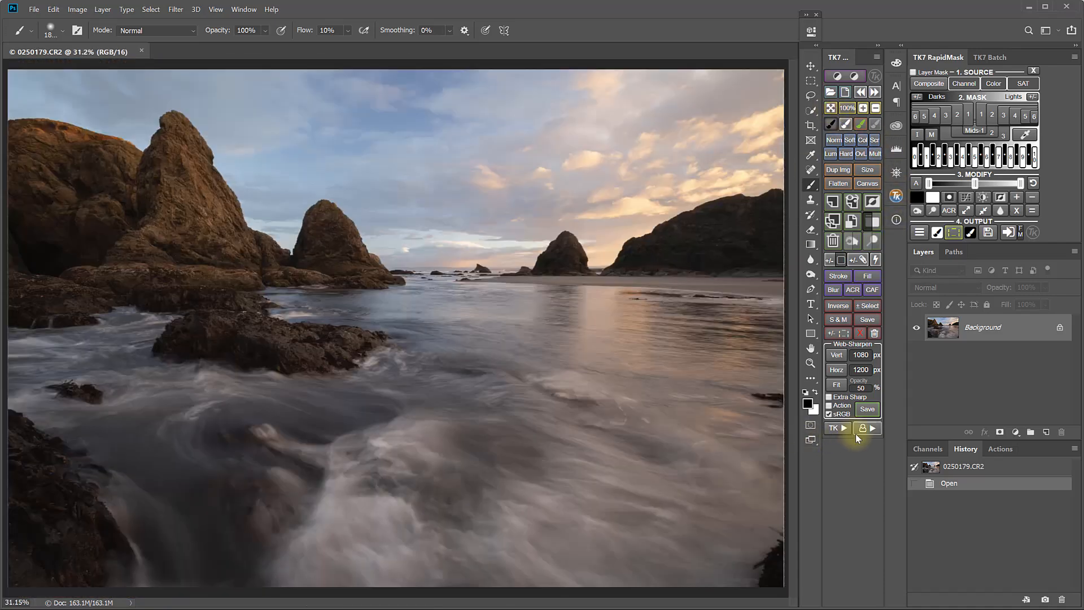
Run the +/- Dust action to amplify sensor dust across the image
{"action": "left_click", "coordinate": [844, 429]}
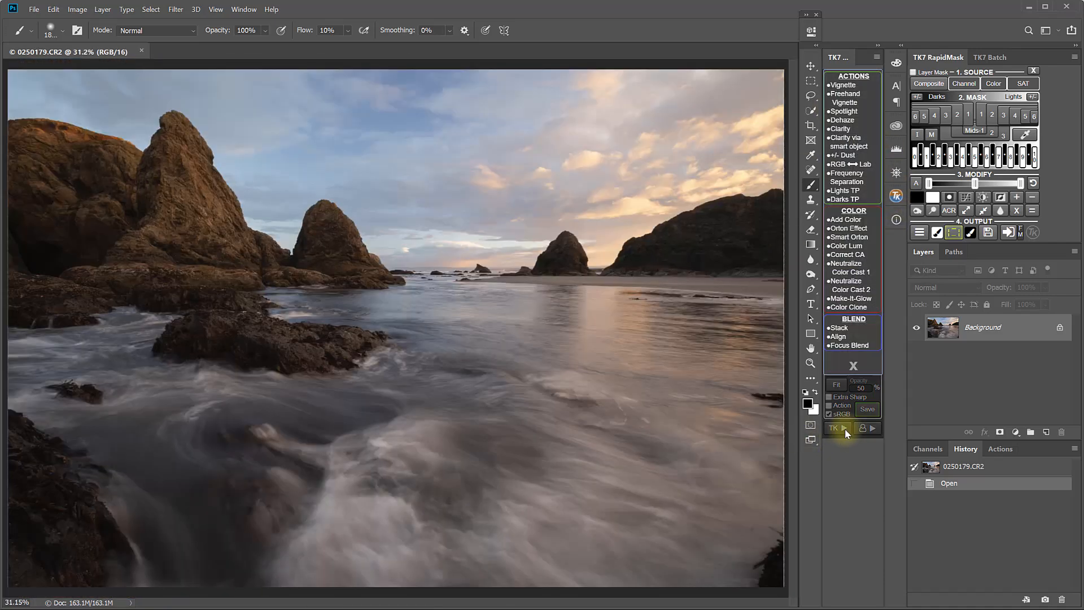
{"action": "left_click", "coordinate": [847, 156]}
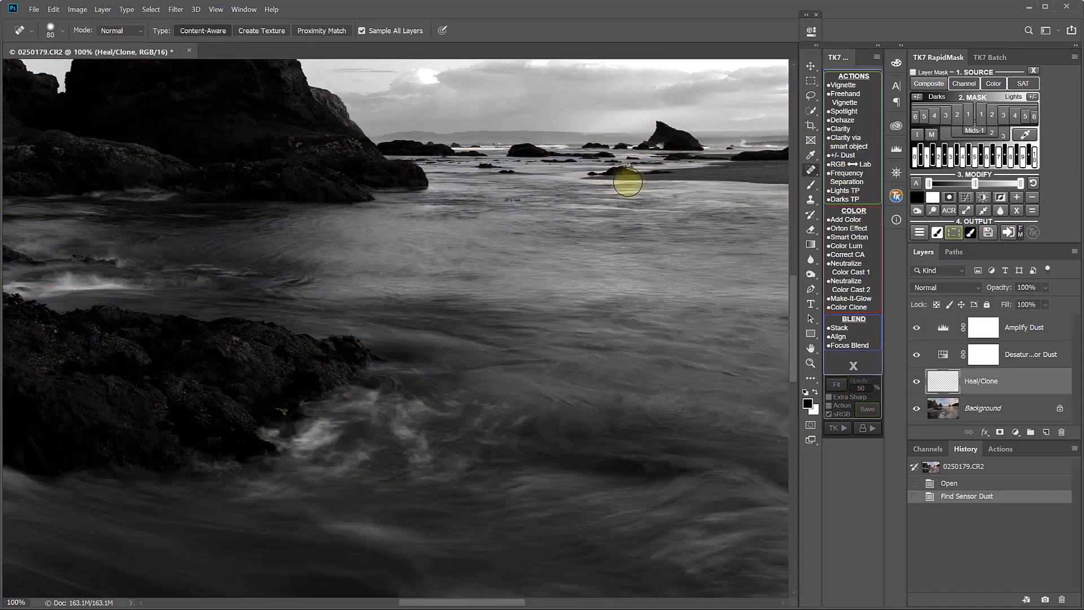
Pan to the sky and heal a dust spot with the Spot Healing Brush on the Heal/Clone layer
{"action": "left_click_drag", "start_coordinate": [562, 126], "coordinate": [533, 447]}
{"action": "left_click_drag", "start_coordinate": [390, 314], "coordinate": [229, 446]}
{"action": "left_click_drag", "start_coordinate": [563, 353], "coordinate": [510, 443]}
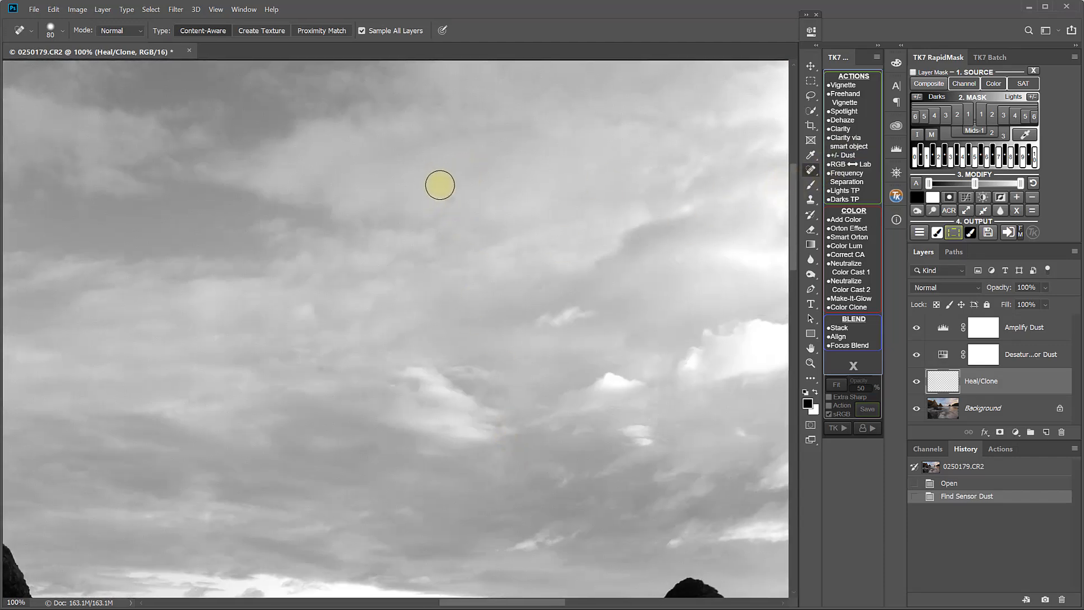
{"action": "left_click", "coordinate": [450, 196]}
Pan to the water, shrink the brush to 45 and heal a dark dust spot there
{"action": "mouse_move", "coordinate": [571, 341]}
{"action": "left_mouse_down"}
{"action": "mouse_move", "coordinate": [290, 361]}
{"action": "mouse_move", "coordinate": [576, 412]}
{"action": "mouse_move", "coordinate": [89, 414]}
{"action": "mouse_move", "coordinate": [288, 252]}
{"action": "mouse_move", "coordinate": [492, 350]}
{"action": "mouse_move", "coordinate": [307, 390]}
{"action": "mouse_move", "coordinate": [460, 520]}
{"action": "mouse_move", "coordinate": [283, 366]}
{"action": "mouse_move", "coordinate": [632, 553]}
{"action": "left_mouse_up"}
{"action": "left_click_drag", "start_coordinate": [377, 353], "coordinate": [330, 120]}
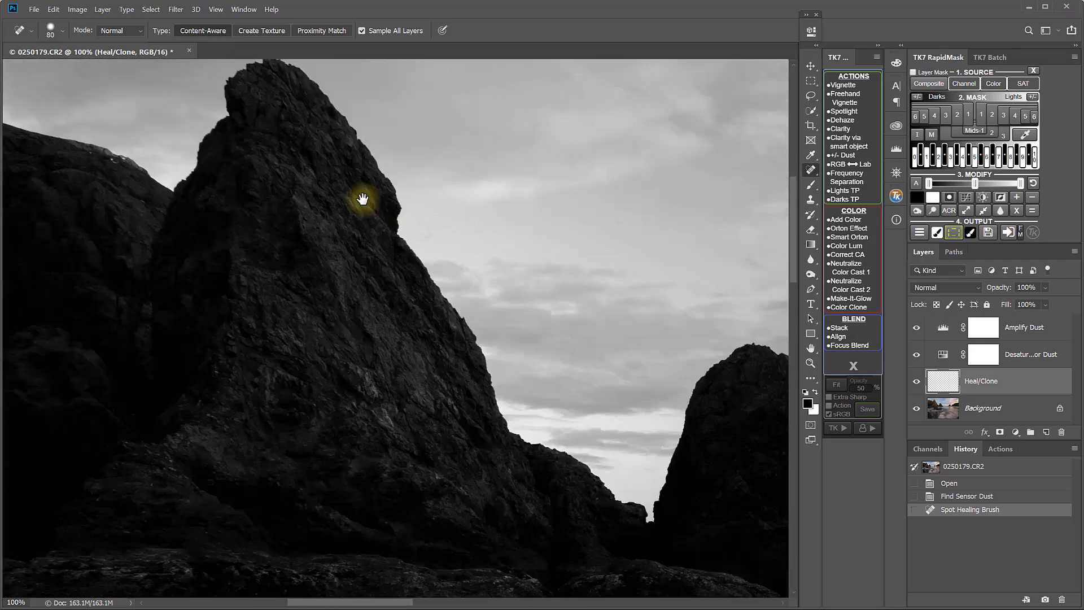
{"action": "left_click_drag", "start_coordinate": [496, 481], "coordinate": [843, 424]}
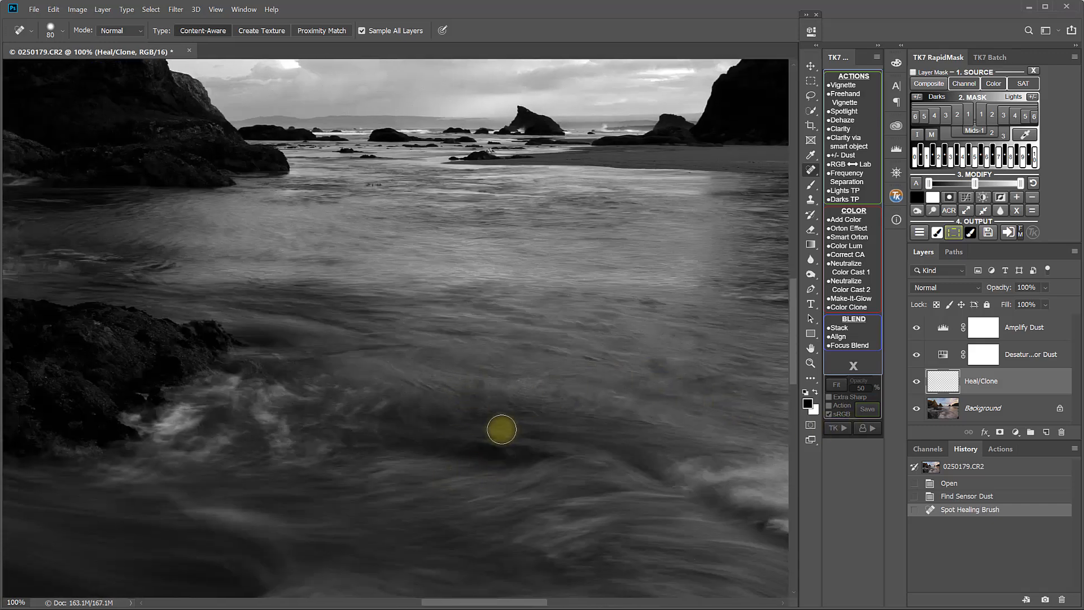
{"action": "key", "text": "bracketleft"}
{"action": "key", "text": "bracketleft"}
{"action": "key", "text": "bracketleft"}
{"action": "key", "text": "bracketleft"}
{"action": "left_click", "coordinate": [480, 385]}
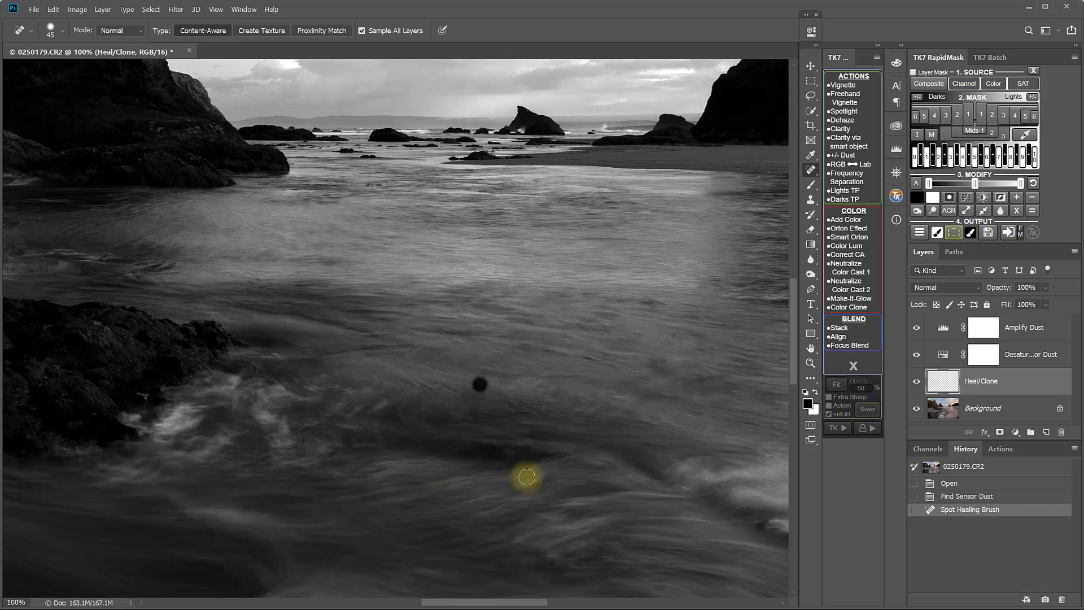
Delete the dust amplifier layers and flatten the image
{"action": "left_click_drag", "start_coordinate": [310, 501], "coordinate": [400, 574]}
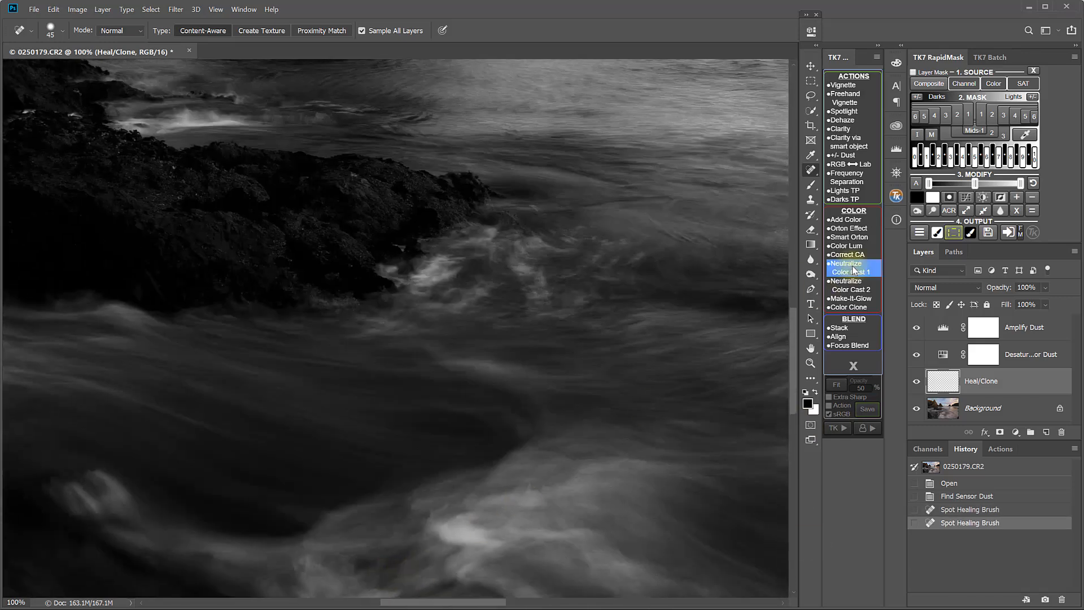
{"action": "left_click", "coordinate": [842, 156]}
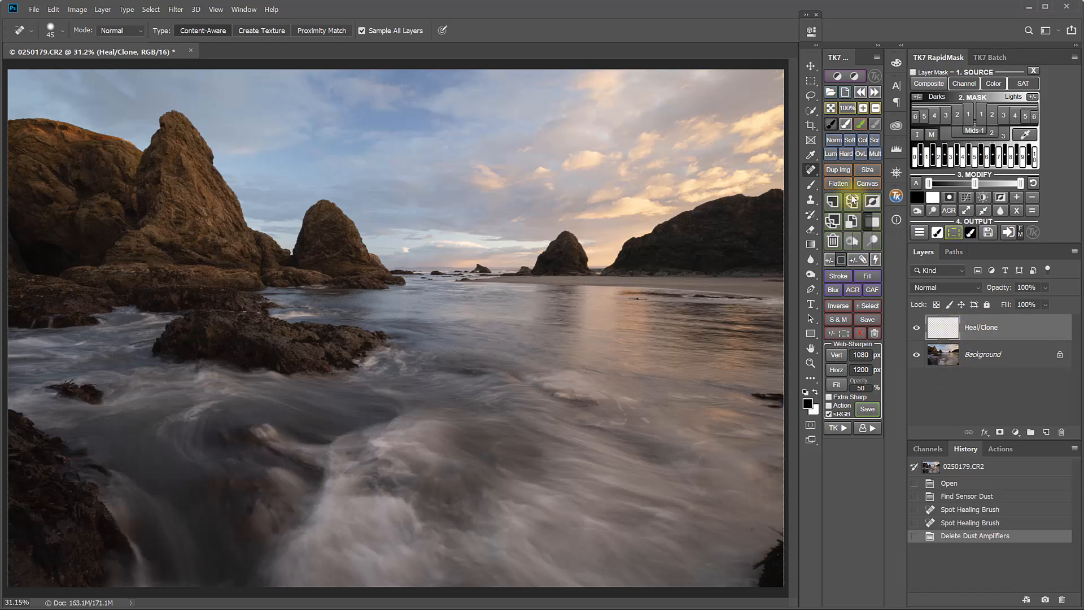
{"action": "left_click", "coordinate": [841, 184]}
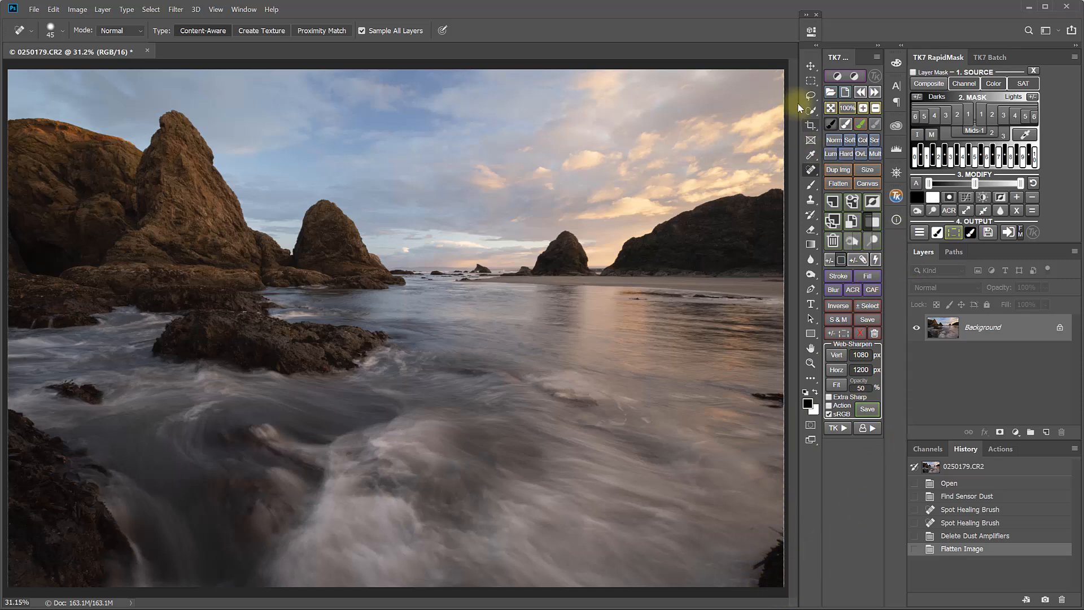
Lasso the dark rock in the bottom-right corner, remove it with Content-Aware Fill, and deselect
{"action": "left_click", "coordinate": [810, 95]}
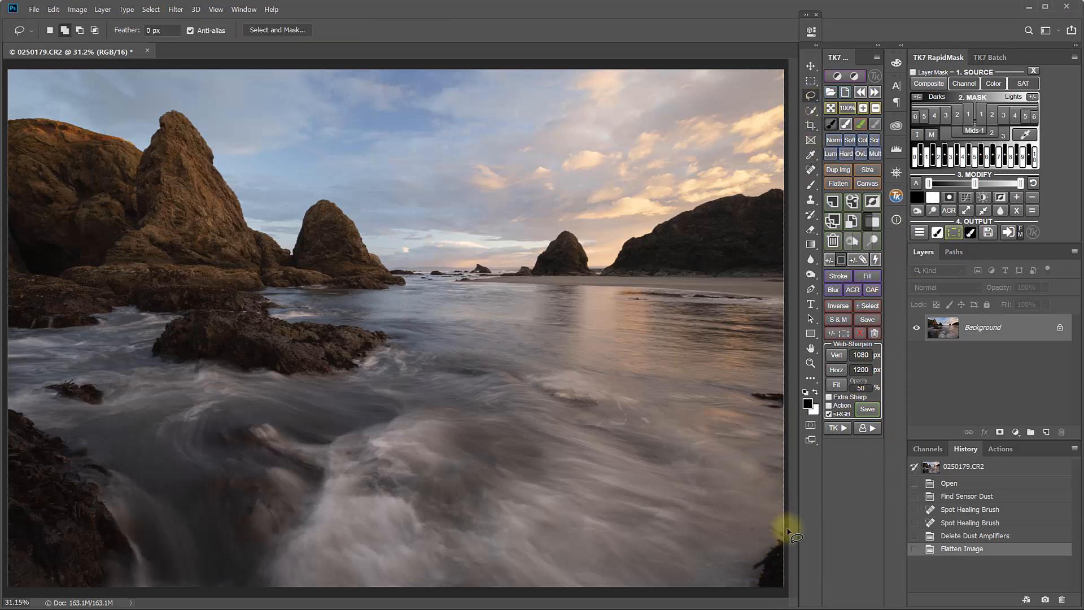
{"action": "mouse_move", "coordinate": [785, 529]}
{"action": "left_mouse_down"}
{"action": "mouse_move", "coordinate": [768, 520]}
{"action": "mouse_move", "coordinate": [743, 590]}
{"action": "mouse_move", "coordinate": [769, 592]}
{"action": "mouse_move", "coordinate": [791, 539]}
{"action": "left_mouse_up"}
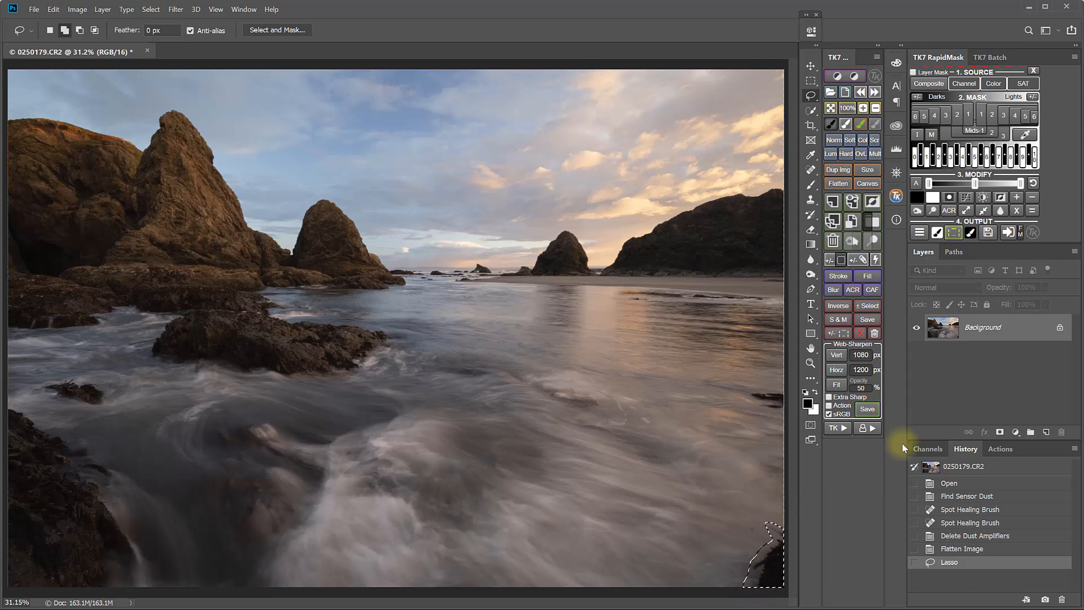
{"action": "left_click", "coordinate": [872, 290]}
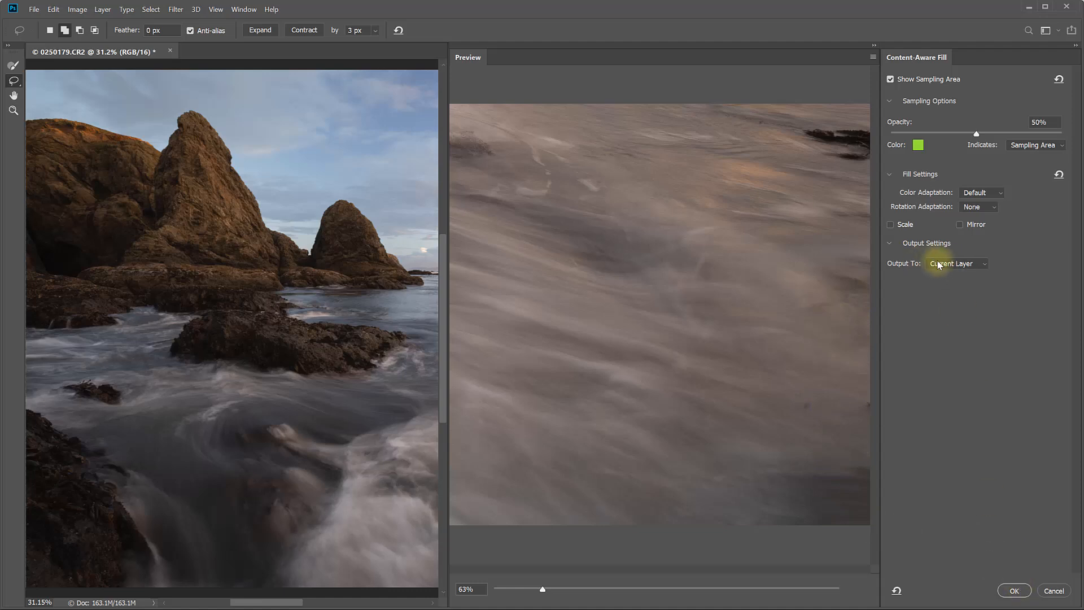
{"action": "left_click", "coordinate": [1015, 591]}
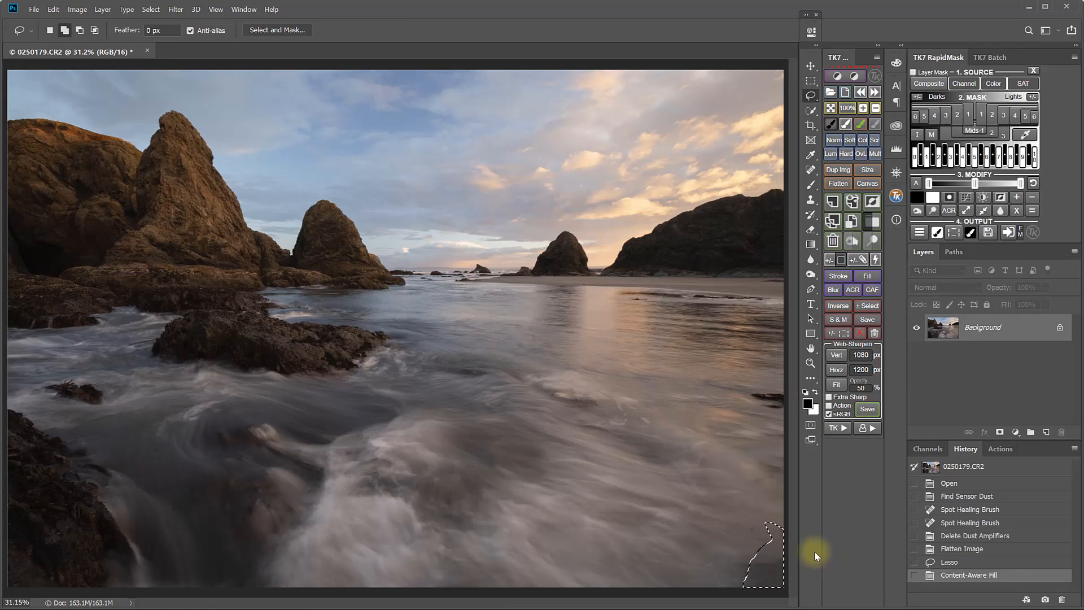
{"action": "key", "text": "ctrl+d"}
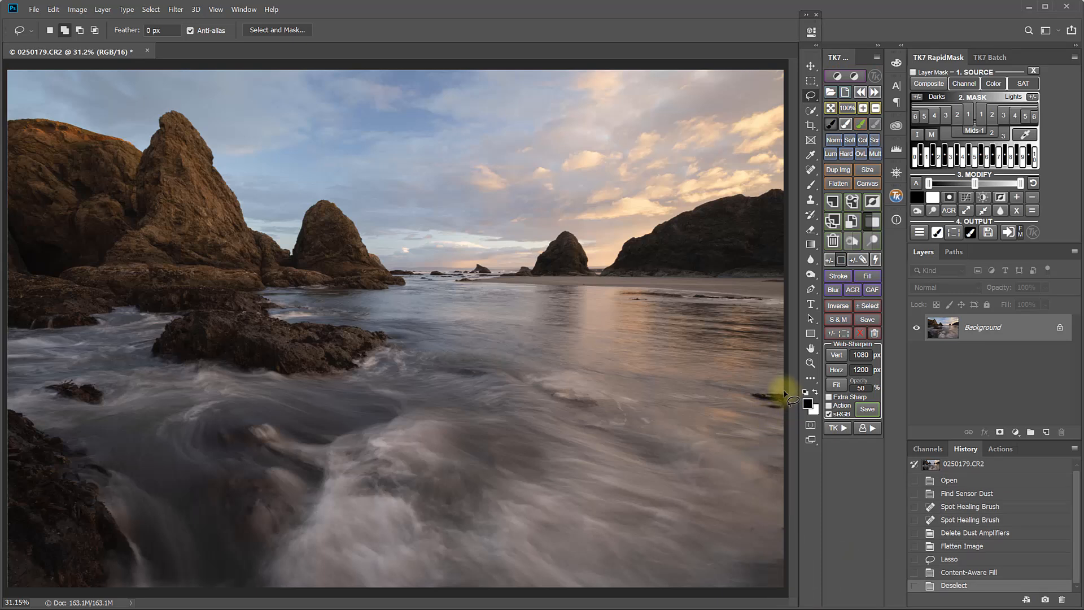
Lasso the small dark rock at the right edge of the water, remove it with Content-Aware Fill, and deselect
{"action": "mouse_move", "coordinate": [761, 414]}
{"action": "left_mouse_down"}
{"action": "mouse_move", "coordinate": [790, 387]}
{"action": "mouse_move", "coordinate": [745, 395]}
{"action": "mouse_move", "coordinate": [764, 412]}
{"action": "mouse_move", "coordinate": [793, 482]}
{"action": "left_mouse_up"}
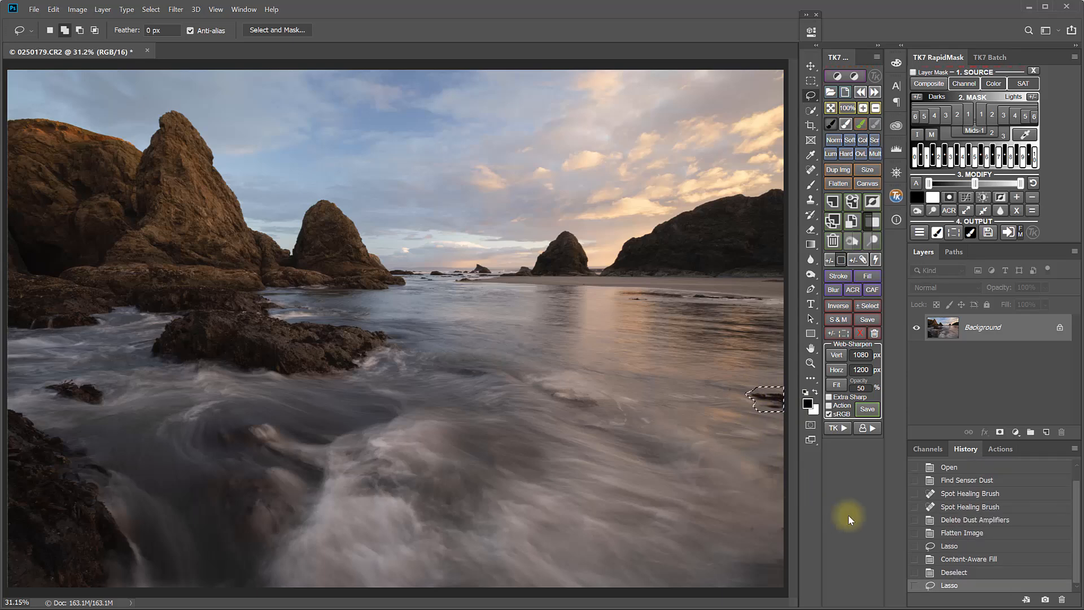
{"action": "left_click", "coordinate": [873, 291]}
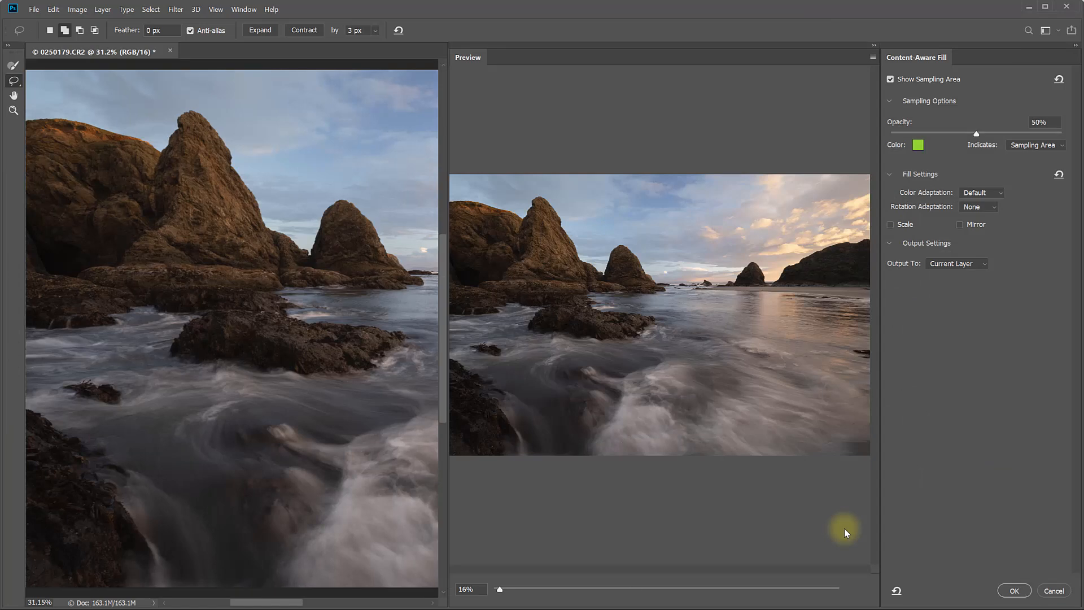
{"action": "scroll", "coordinate": [845, 527], "scroll_direction": "up", "scroll_amount": 5}
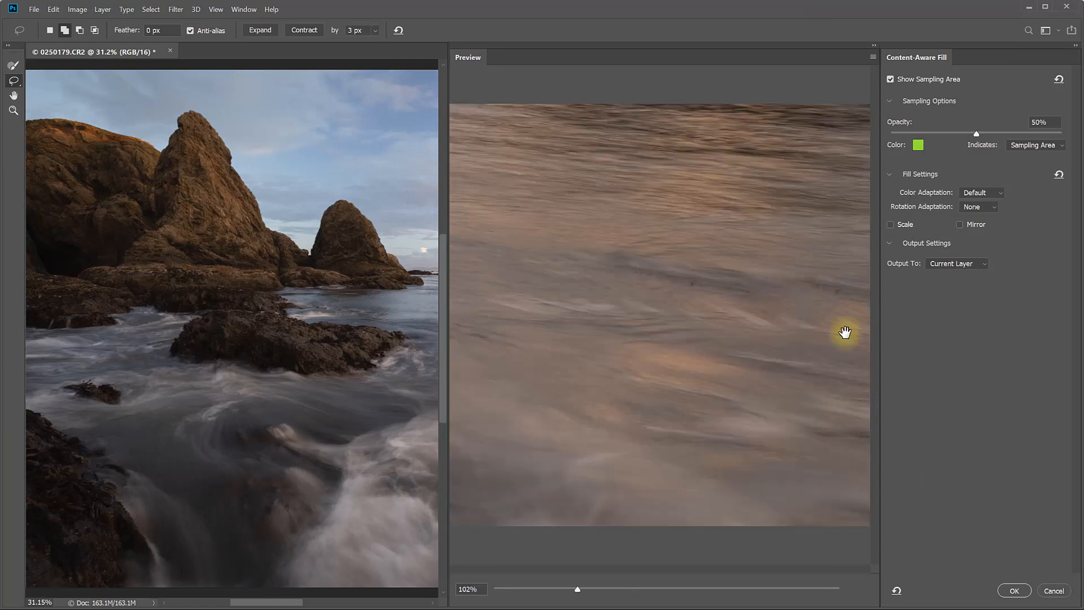
{"action": "left_click", "coordinate": [1014, 590]}
{"action": "left_click", "coordinate": [869, 307]}
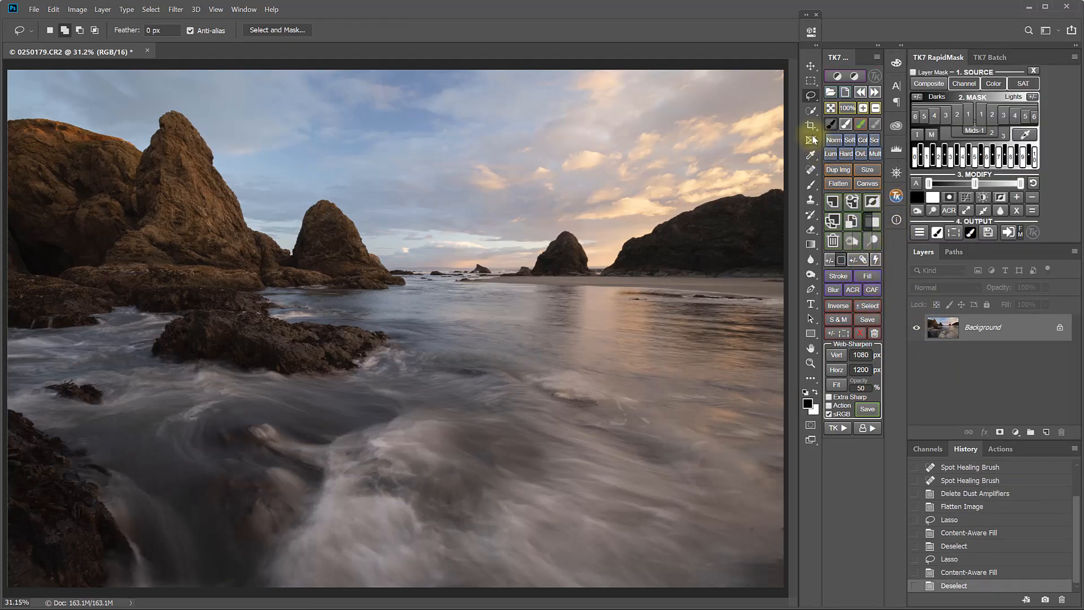
Heal the remaining dark spots along the right edge of the water with the Spot Healing Brush, enlarging it to 90
{"action": "left_click", "coordinate": [811, 170]}
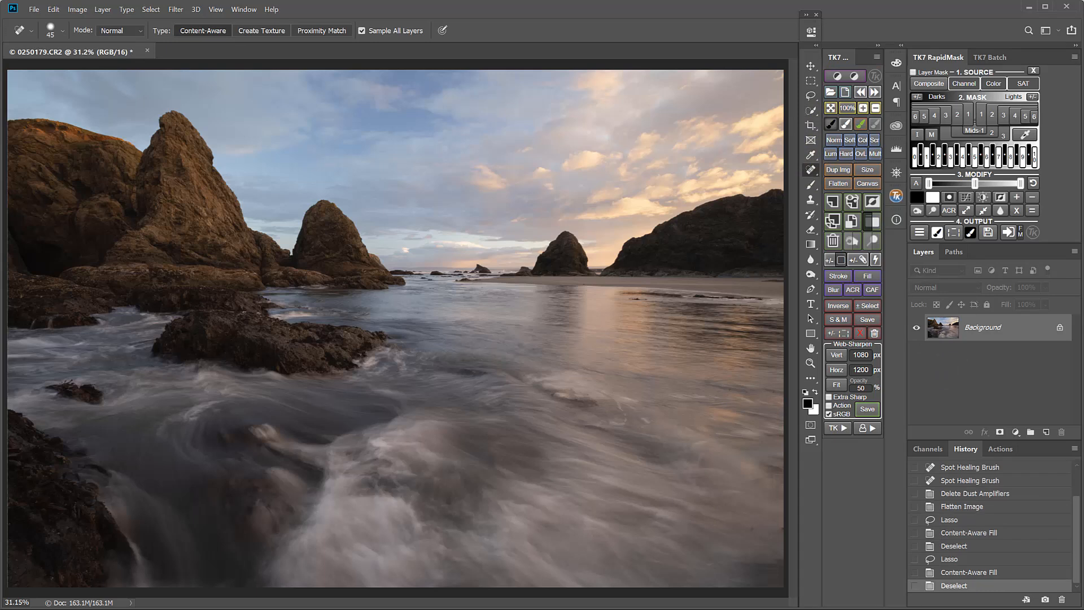
{"action": "left_click", "coordinate": [751, 537]}
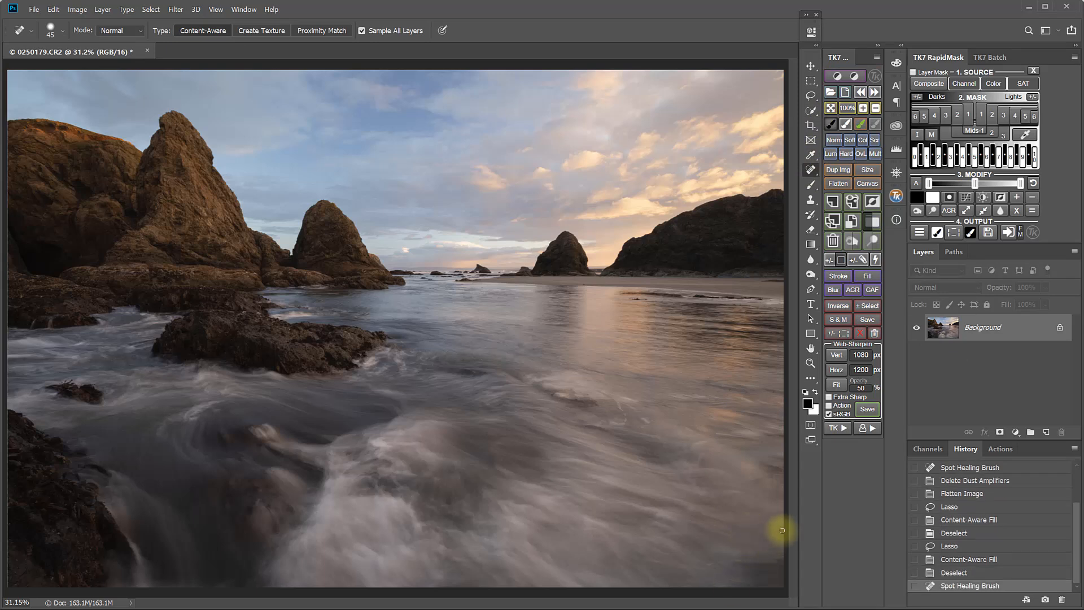
{"action": "left_click", "coordinate": [783, 530]}
{"action": "left_click", "coordinate": [763, 481]}
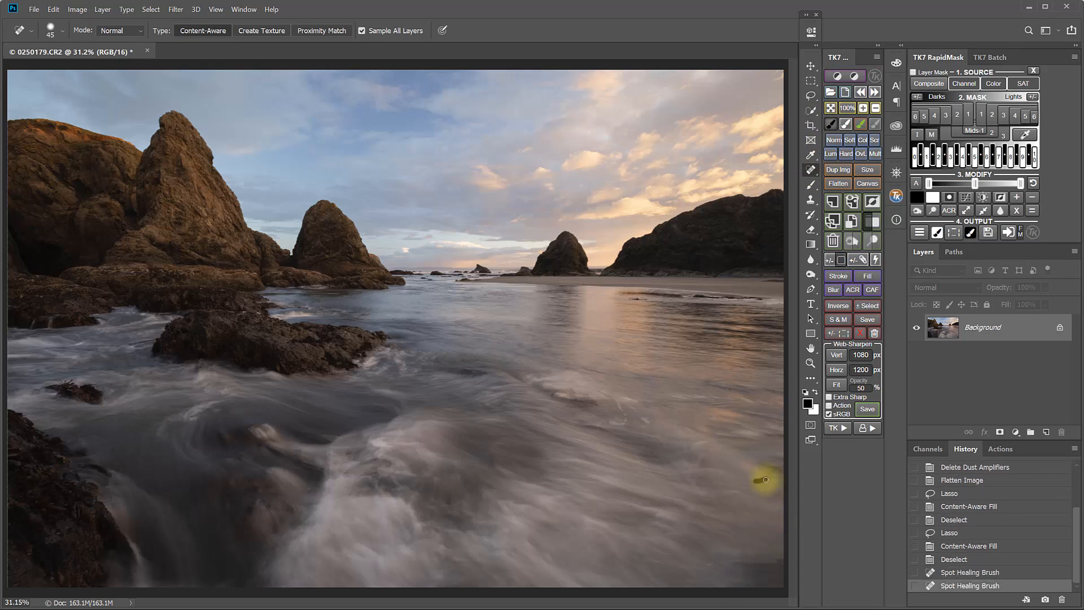
{"action": "key", "text": "bracketright"}
{"action": "key", "text": "bracketright"}
{"action": "key", "text": "bracketright"}
{"action": "key", "text": "bracketright"}
{"action": "key", "text": "bracketright"}
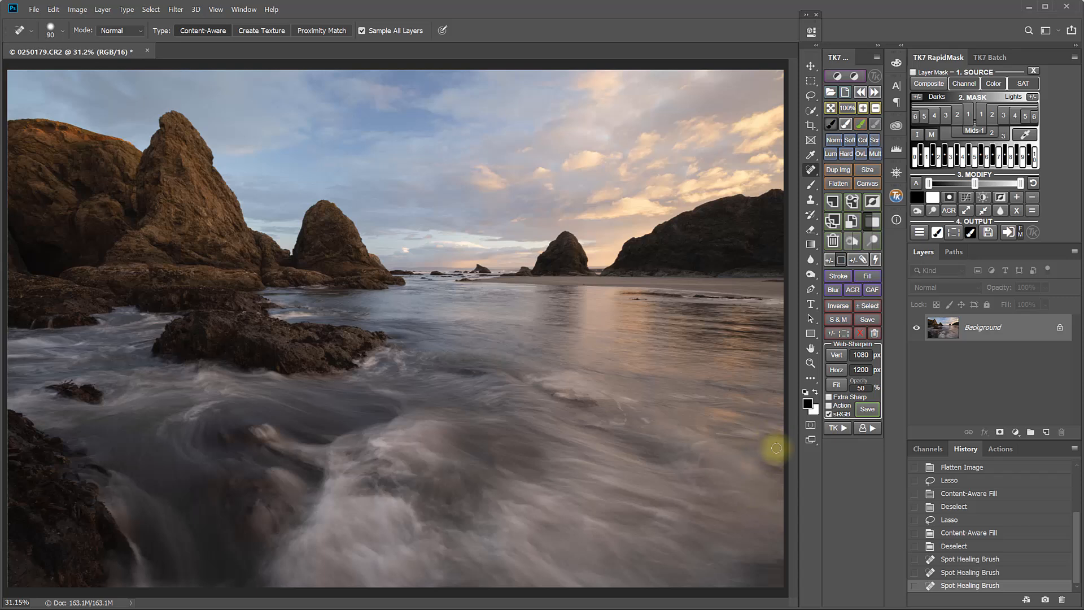
{"action": "left_click", "coordinate": [764, 458]}
{"action": "left_click", "coordinate": [763, 389]}
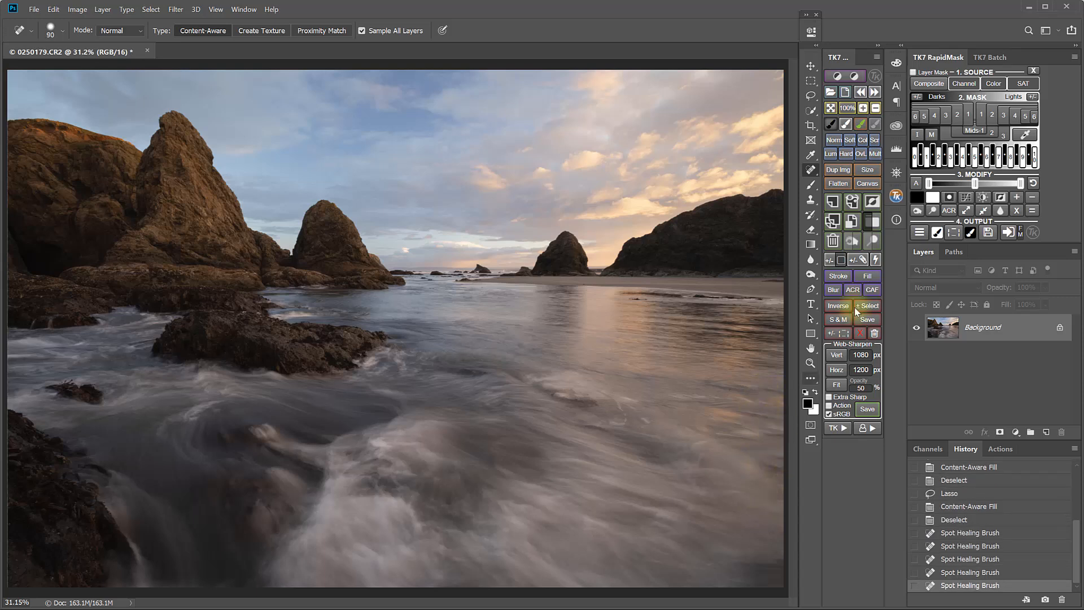
Zoom to 100%, heal a spot in the lower right water, and fit the image back on screen
{"action": "left_click", "coordinate": [847, 111]}
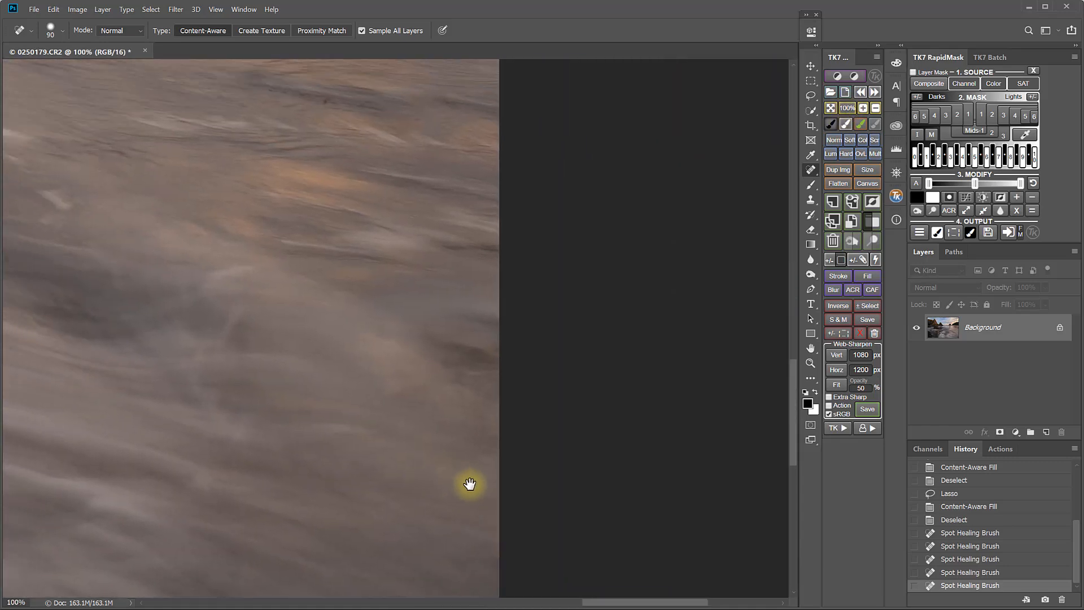
{"action": "left_click_drag", "start_coordinate": [469, 484], "coordinate": [688, 278]}
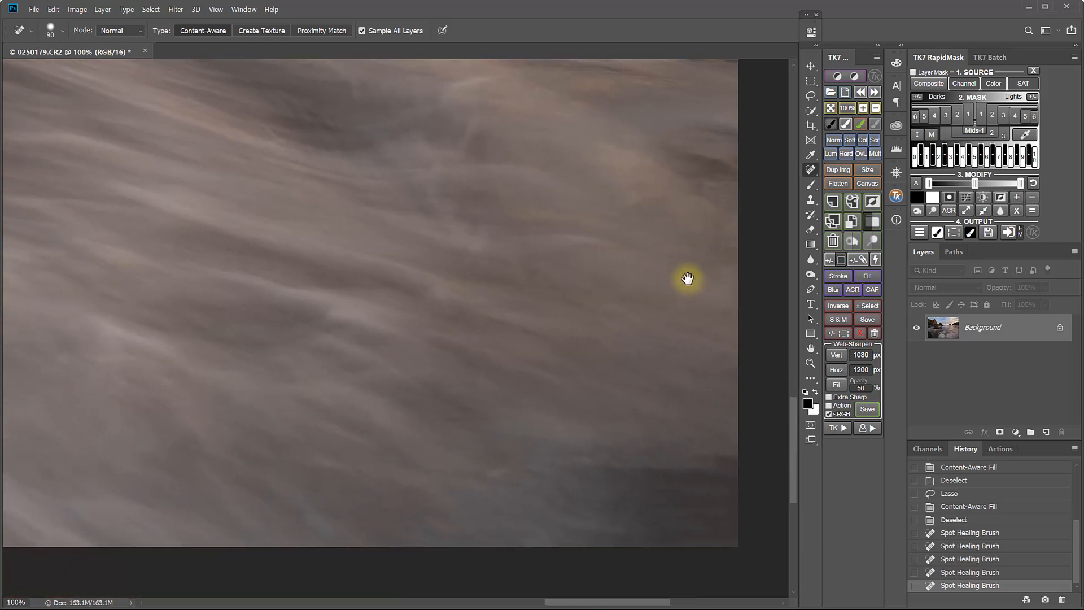
{"action": "left_click", "coordinate": [621, 511]}
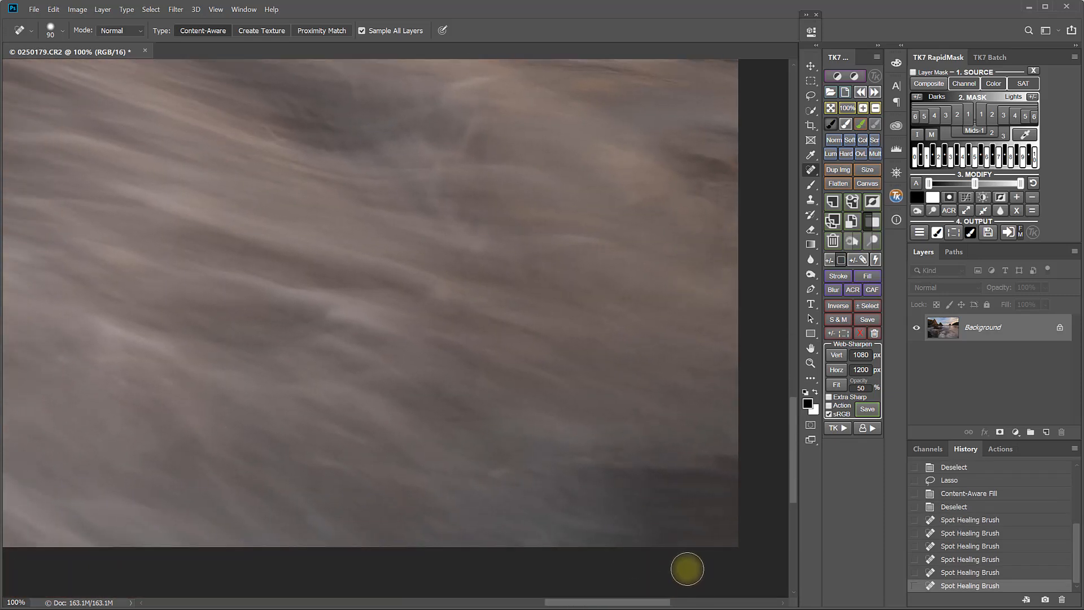
{"action": "left_click", "coordinate": [838, 110]}
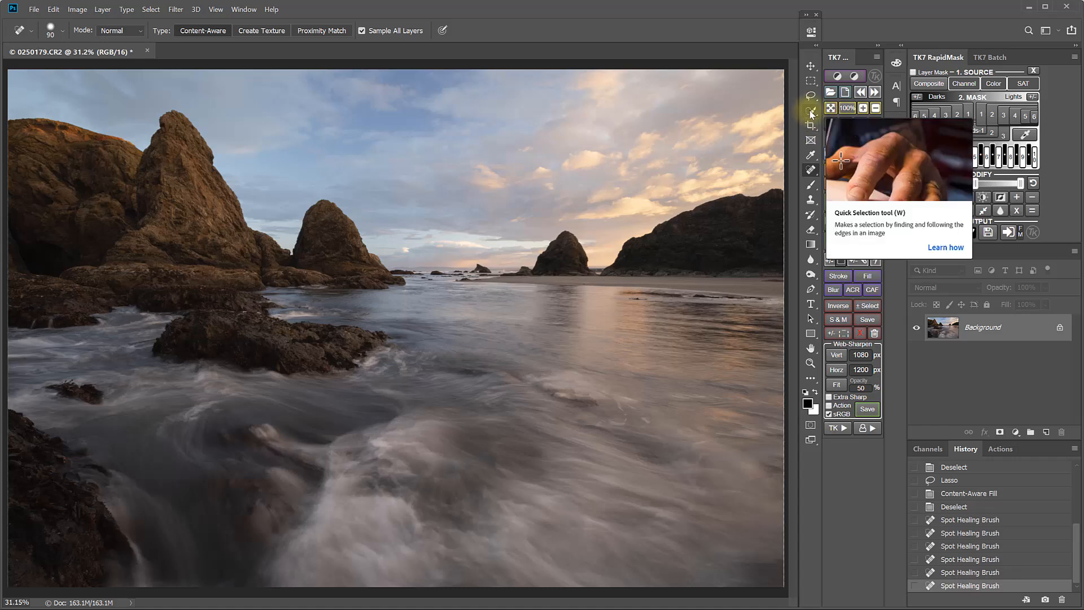
Select the sky with the Quick Selection tool
{"action": "left_click", "coordinate": [811, 113]}
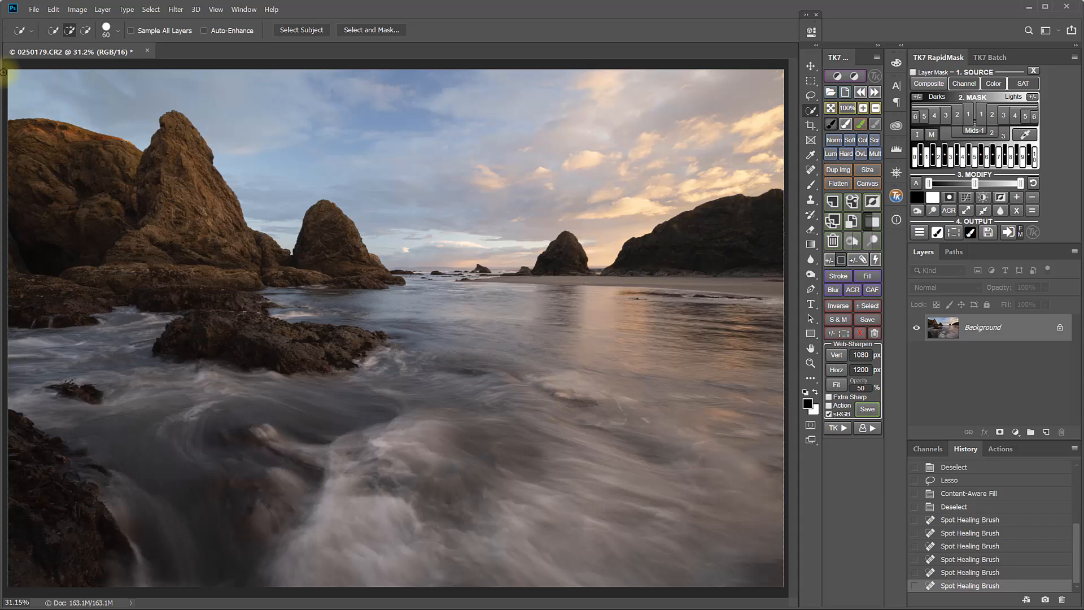
{"action": "mouse_move", "coordinate": [16, 82]}
{"action": "left_mouse_down"}
{"action": "mouse_move", "coordinate": [239, 92]}
{"action": "mouse_move", "coordinate": [280, 150]}
{"action": "left_mouse_up"}
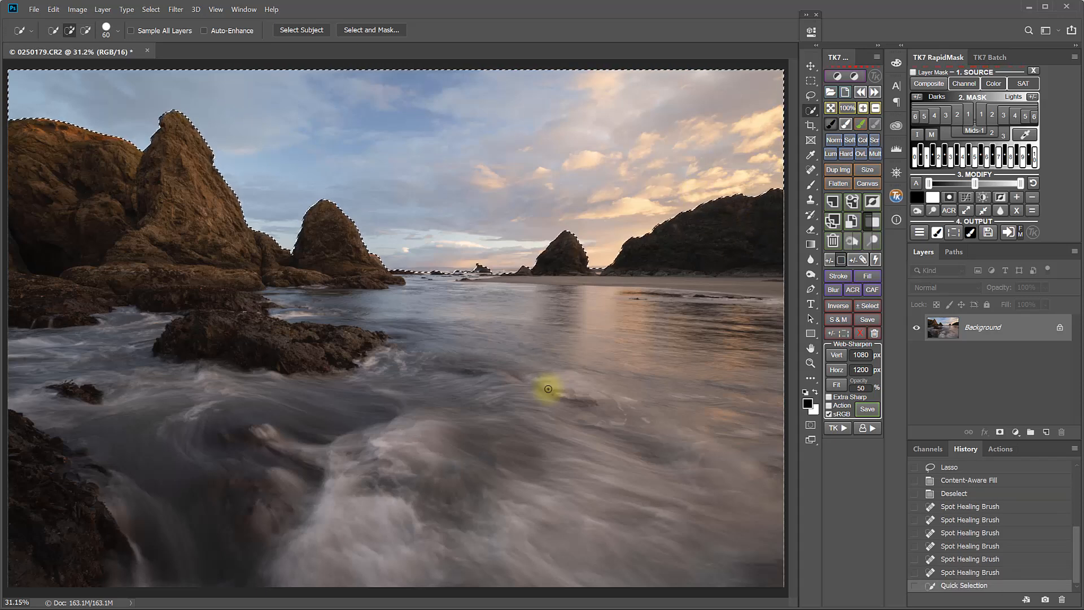
Open Select and Mask and inspect the selection edges along the rocks and horizon at 100%
{"action": "left_click", "coordinate": [838, 320]}
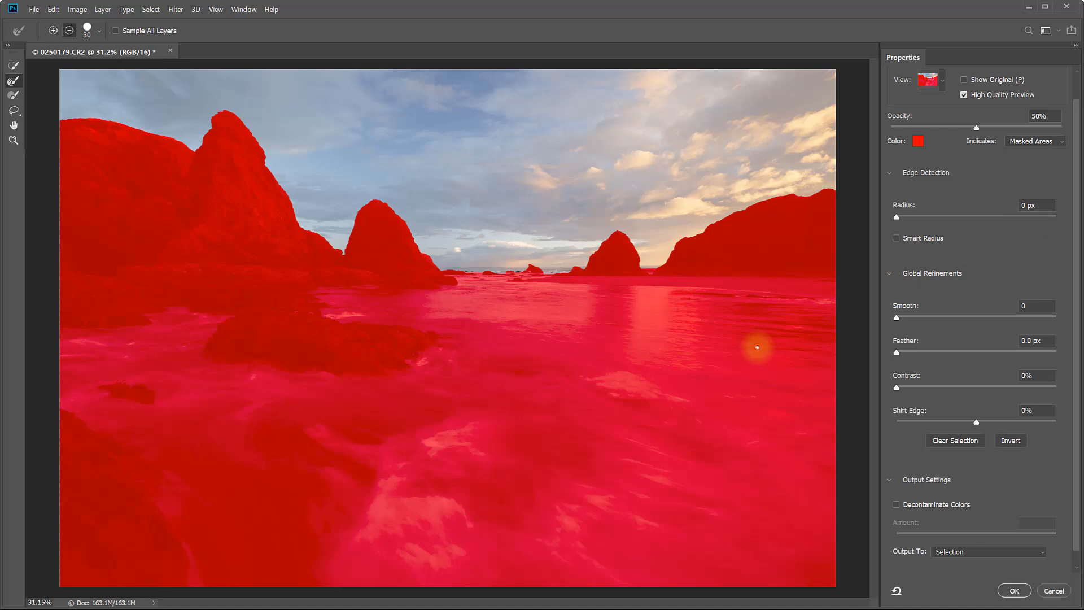
{"action": "key", "text": "ctrl+1"}
{"action": "left_click_drag", "start_coordinate": [733, 336], "coordinate": [303, 573]}
{"action": "left_click_drag", "start_coordinate": [555, 515], "coordinate": [423, 489]}
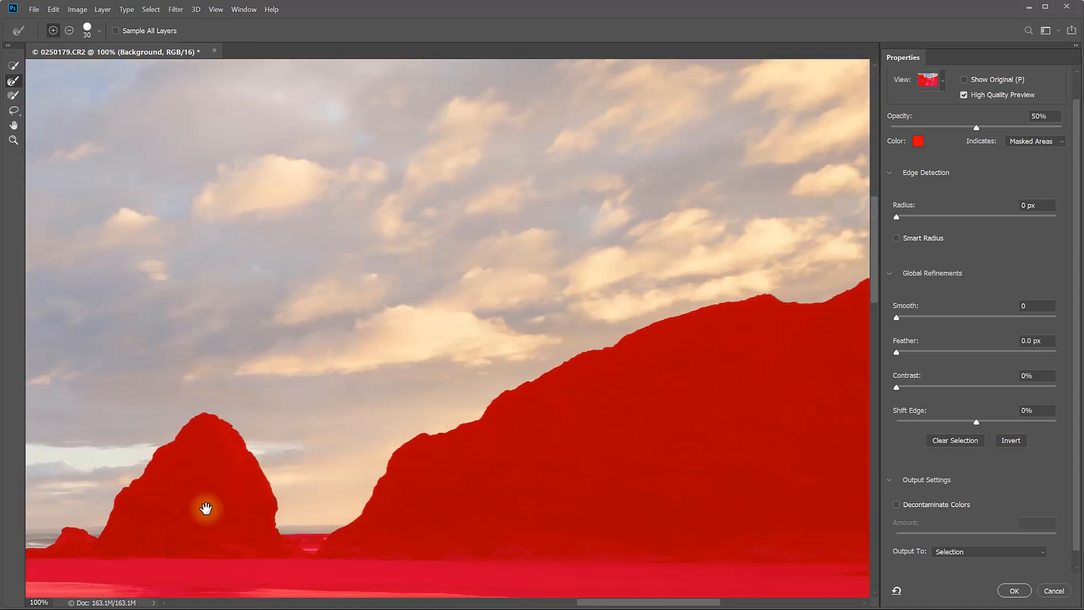
{"action": "left_click_drag", "start_coordinate": [184, 516], "coordinate": [629, 424]}
{"action": "left_click_drag", "start_coordinate": [241, 420], "coordinate": [836, 399]}
{"action": "left_click_drag", "start_coordinate": [450, 332], "coordinate": [319, 415]}
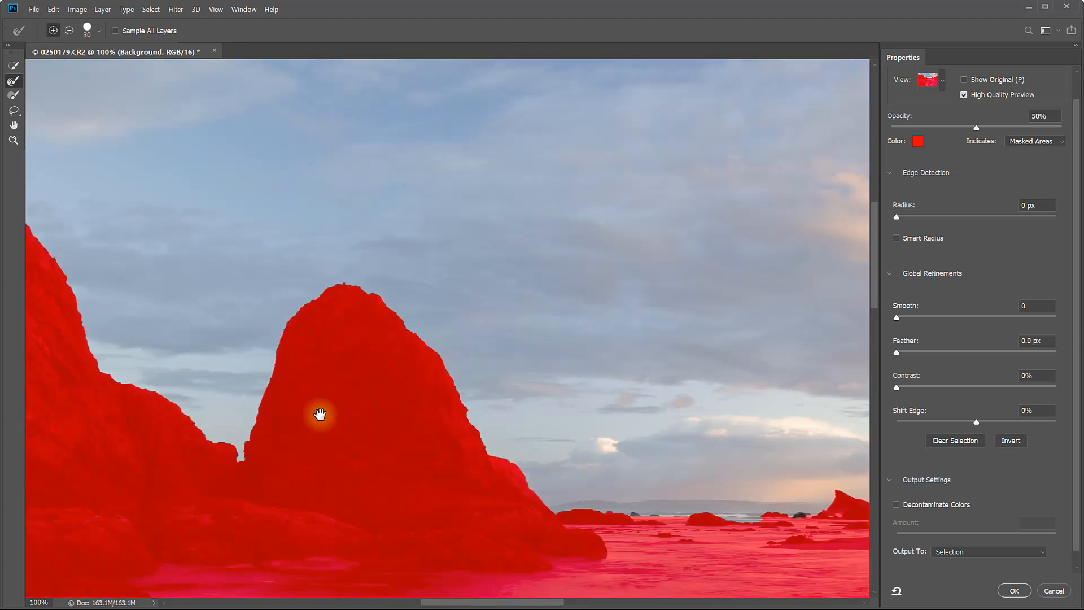
{"action": "left_click_drag", "start_coordinate": [830, 393], "coordinate": [113, 438]}
{"action": "left_click_drag", "start_coordinate": [534, 355], "coordinate": [48, 398]}
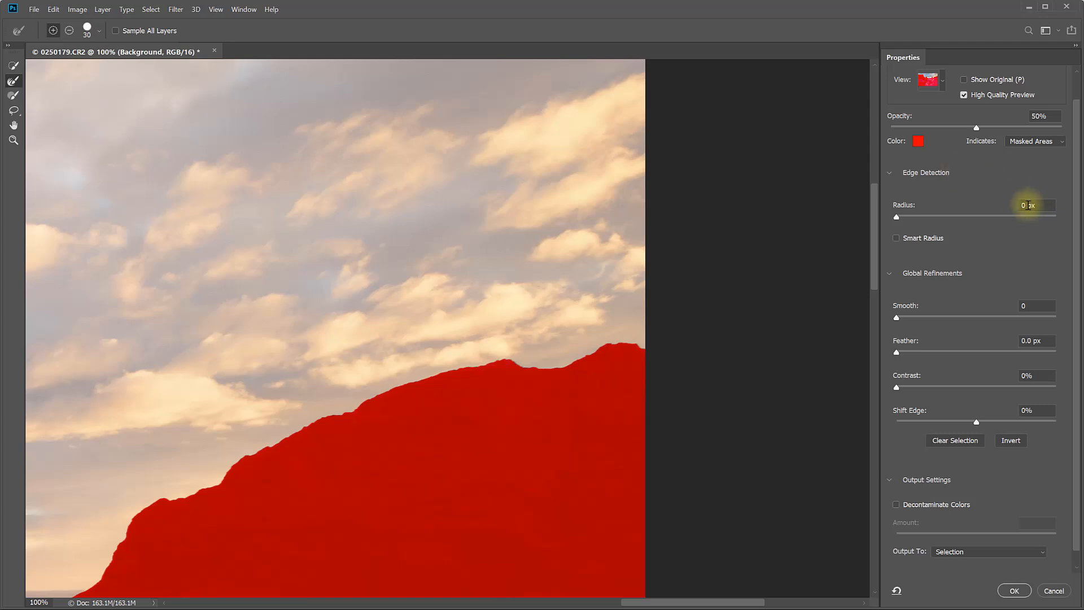
Set the edge radius to 2 px, brush over the distant rocks along the horizon, and apply the refined sky selection
{"action": "type", "text": "2px"}
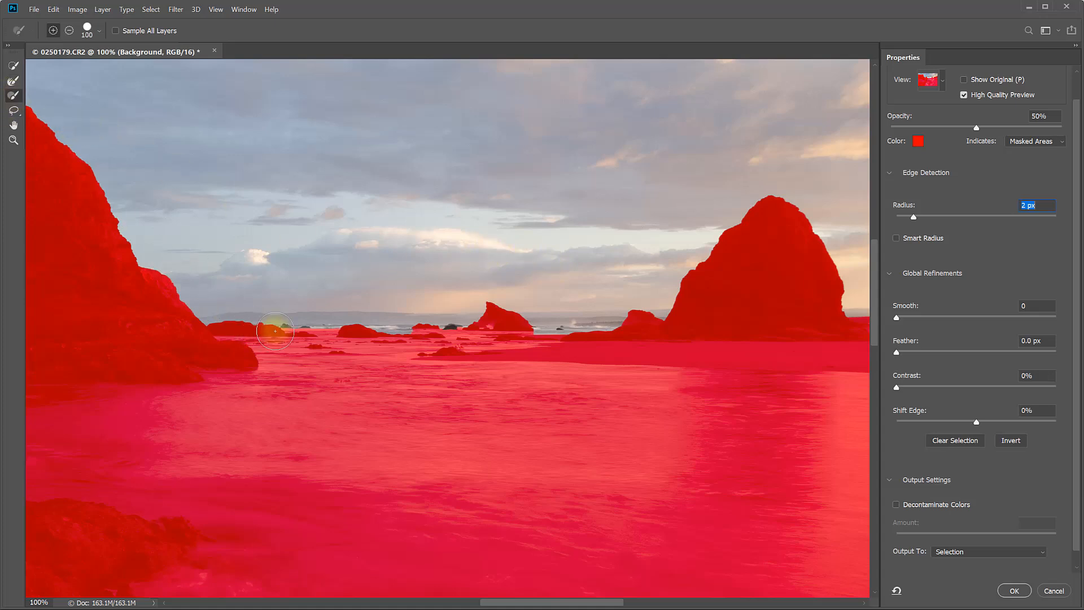
{"action": "mouse_move", "coordinate": [283, 318]}
{"action": "left_mouse_down"}
{"action": "mouse_move", "coordinate": [365, 327]}
{"action": "mouse_move", "coordinate": [548, 309]}
{"action": "mouse_move", "coordinate": [479, 331]}
{"action": "mouse_move", "coordinate": [540, 318]}
{"action": "mouse_move", "coordinate": [345, 333]}
{"action": "mouse_move", "coordinate": [226, 308]}
{"action": "mouse_move", "coordinate": [330, 338]}
{"action": "mouse_move", "coordinate": [220, 311]}
{"action": "mouse_move", "coordinate": [349, 334]}
{"action": "mouse_move", "coordinate": [555, 316]}
{"action": "mouse_move", "coordinate": [334, 339]}
{"action": "left_mouse_up"}
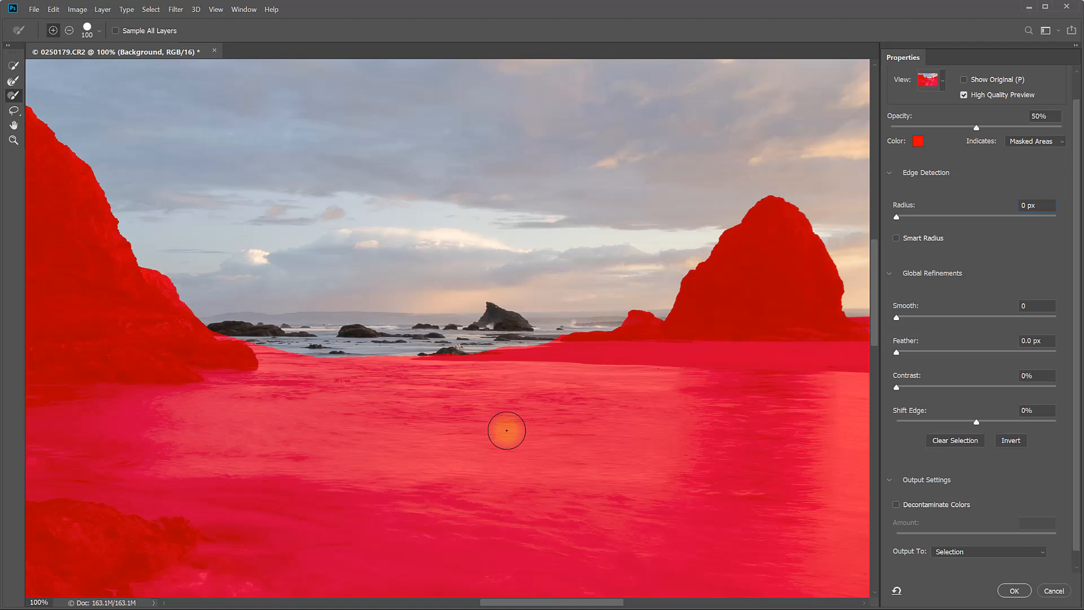
{"action": "left_click", "coordinate": [1012, 593]}
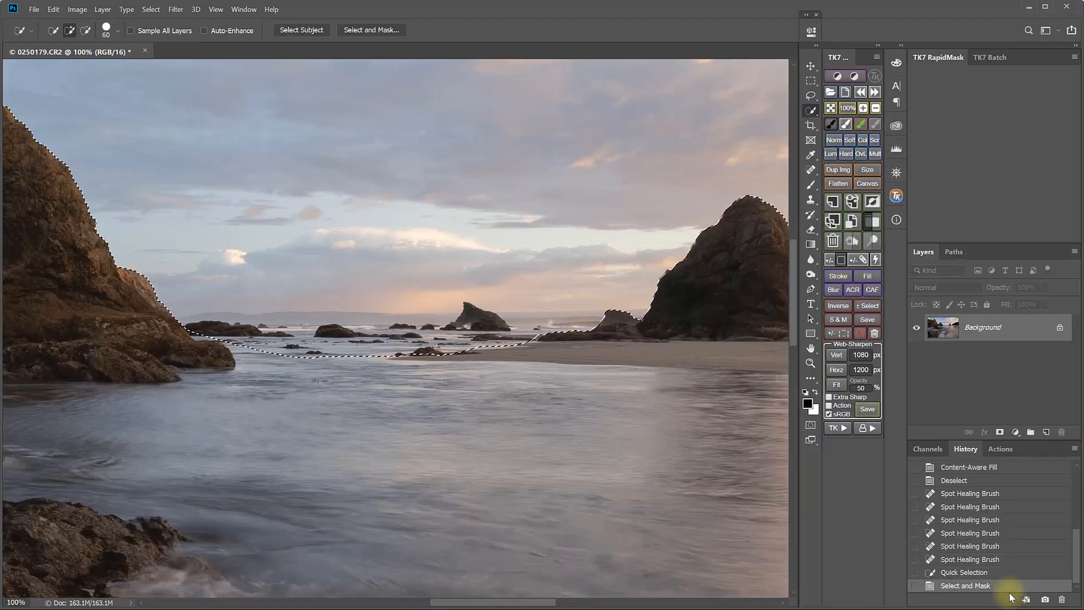
Fit the image on screen and save the current selection as a new channel named sky
{"action": "left_click", "coordinate": [831, 108]}
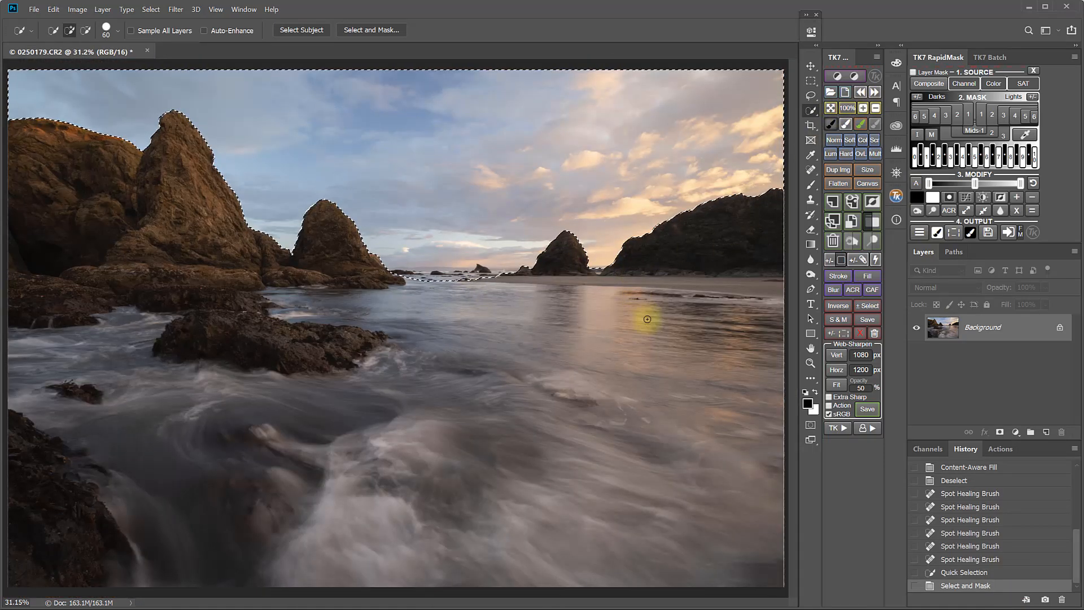
{"action": "left_click", "coordinate": [927, 450]}
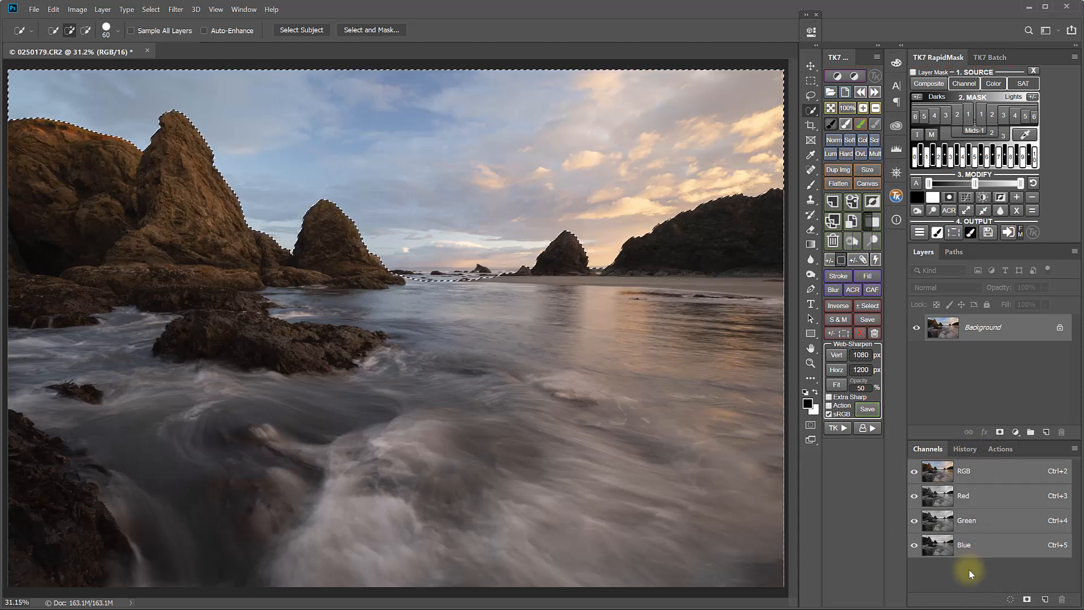
{"action": "left_click", "coordinate": [866, 318]}
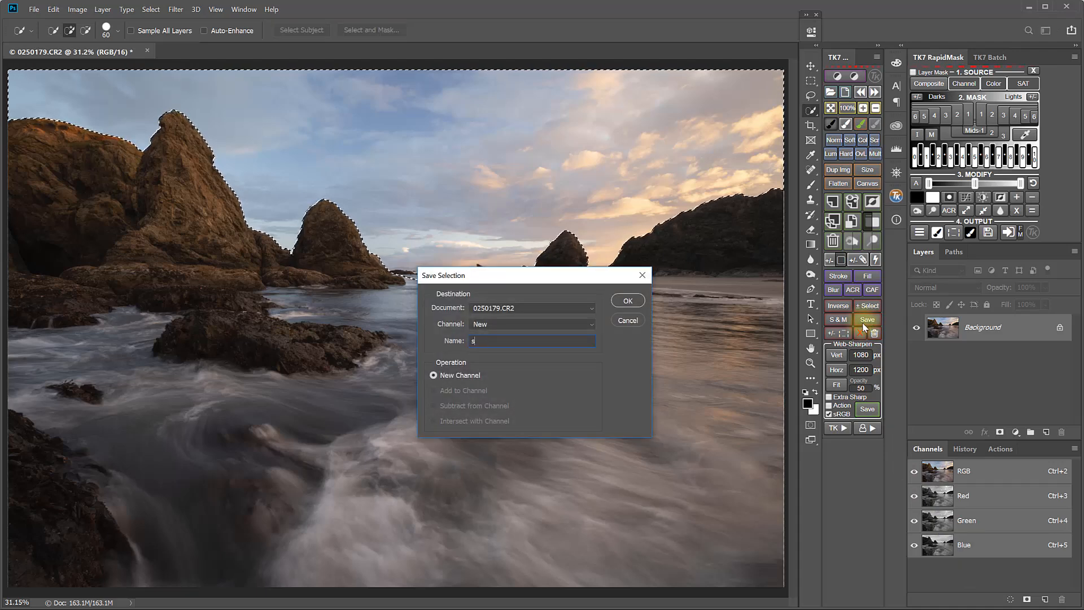
{"action": "left_click", "coordinate": [634, 300]}
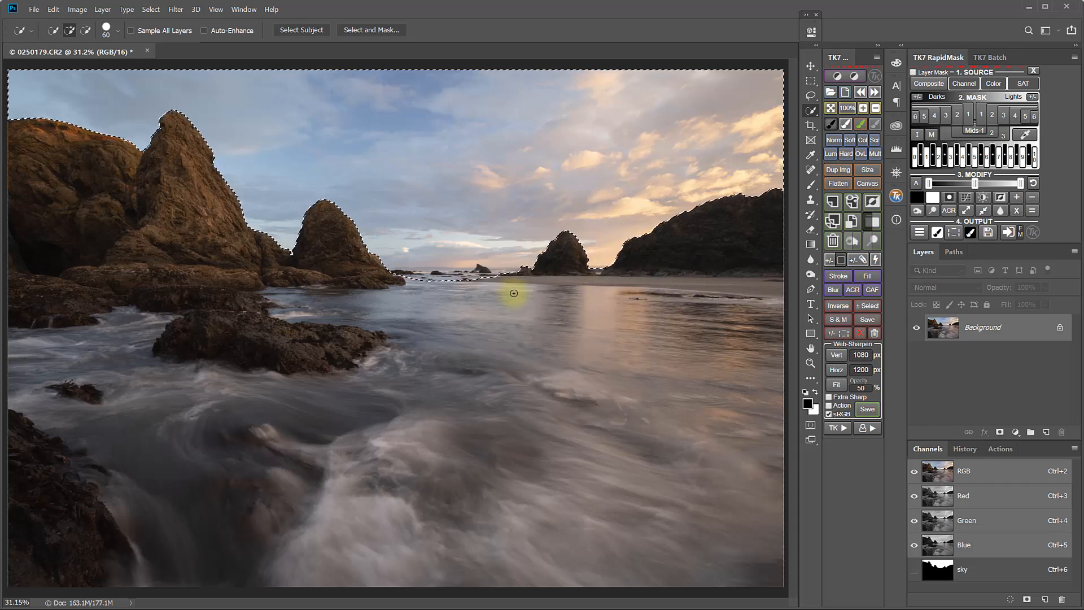
Add a Curves adjustment layer on the sky selection, pull the midtones down to darken the sky, and compare it on and off
{"action": "left_click", "coordinate": [836, 77]}
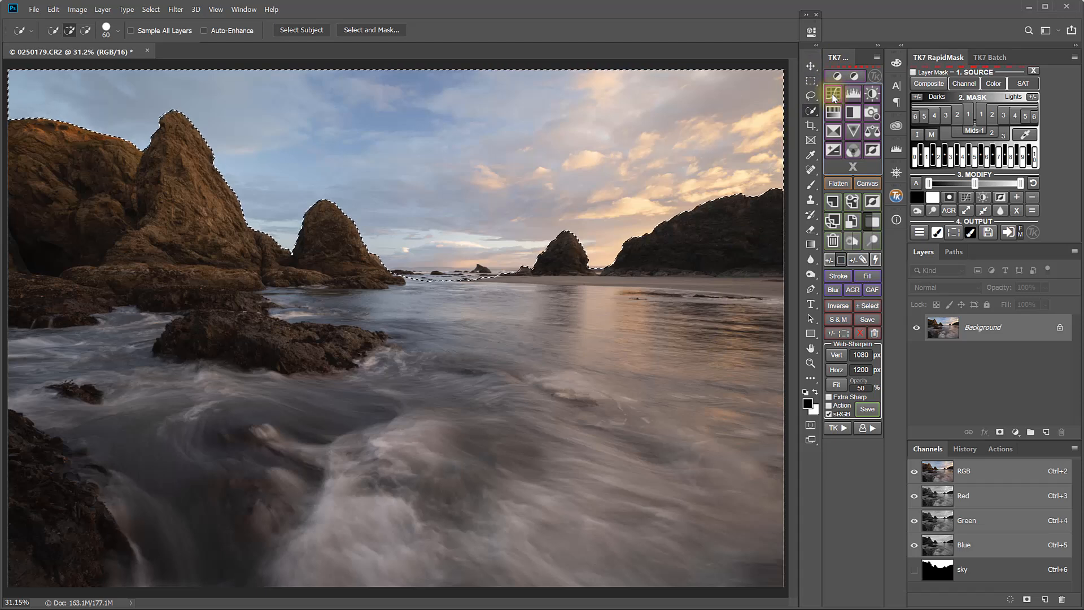
{"action": "left_click", "coordinate": [833, 96]}
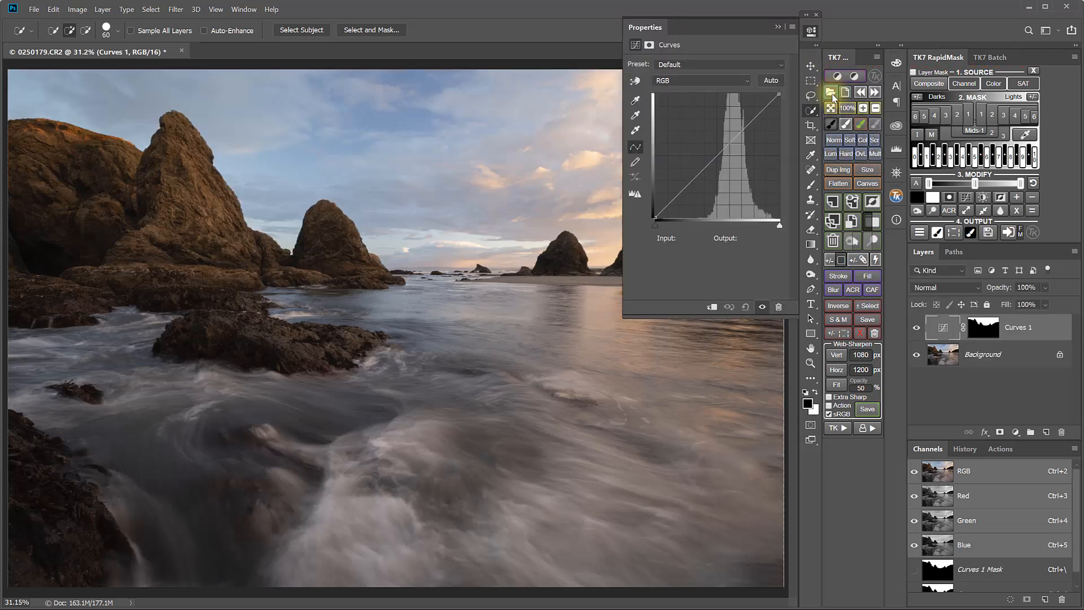
{"action": "left_click", "coordinate": [988, 330], "text": "alt"}
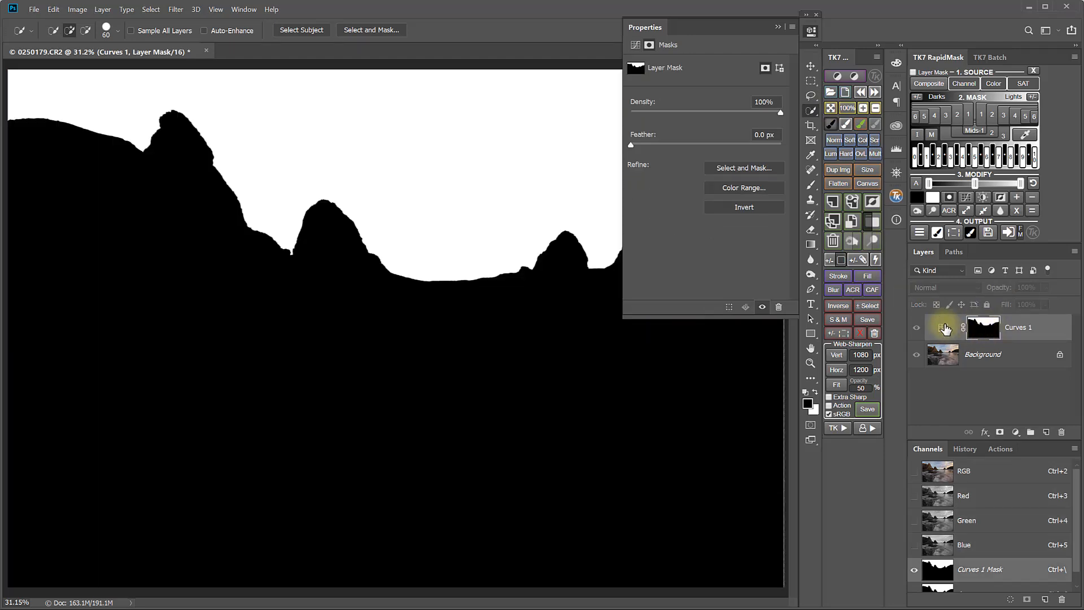
{"action": "left_click", "coordinate": [945, 329]}
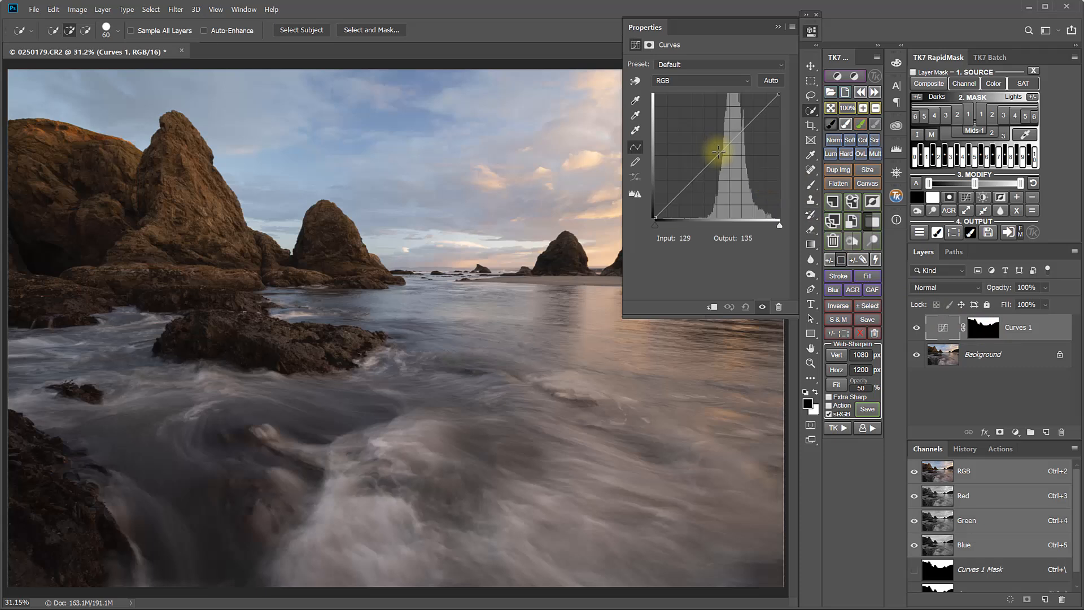
{"action": "left_click_drag", "start_coordinate": [718, 152], "coordinate": [721, 164]}
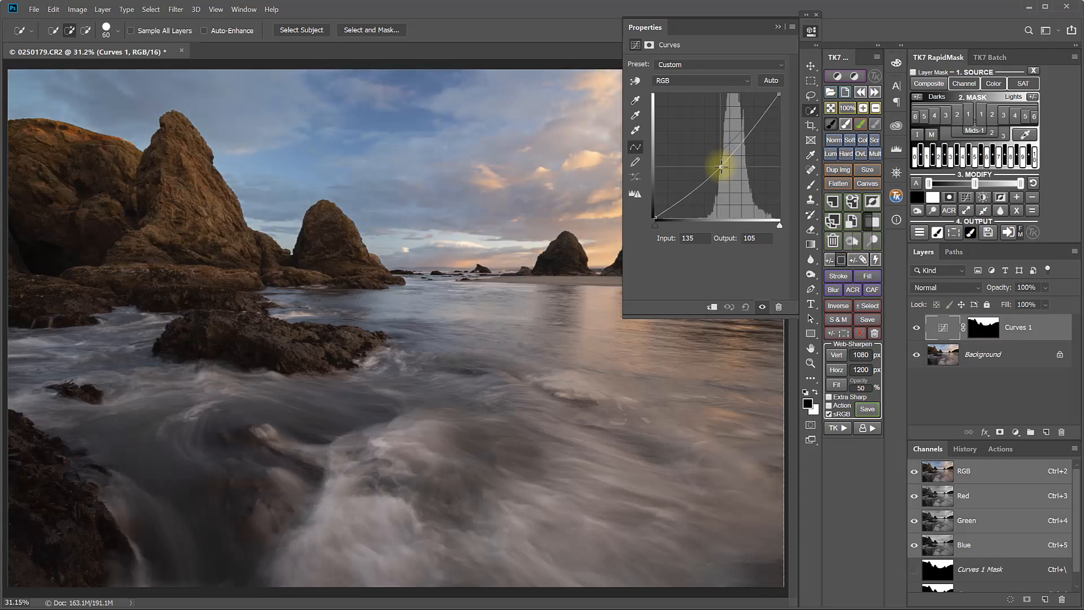
{"action": "left_click", "coordinate": [810, 31]}
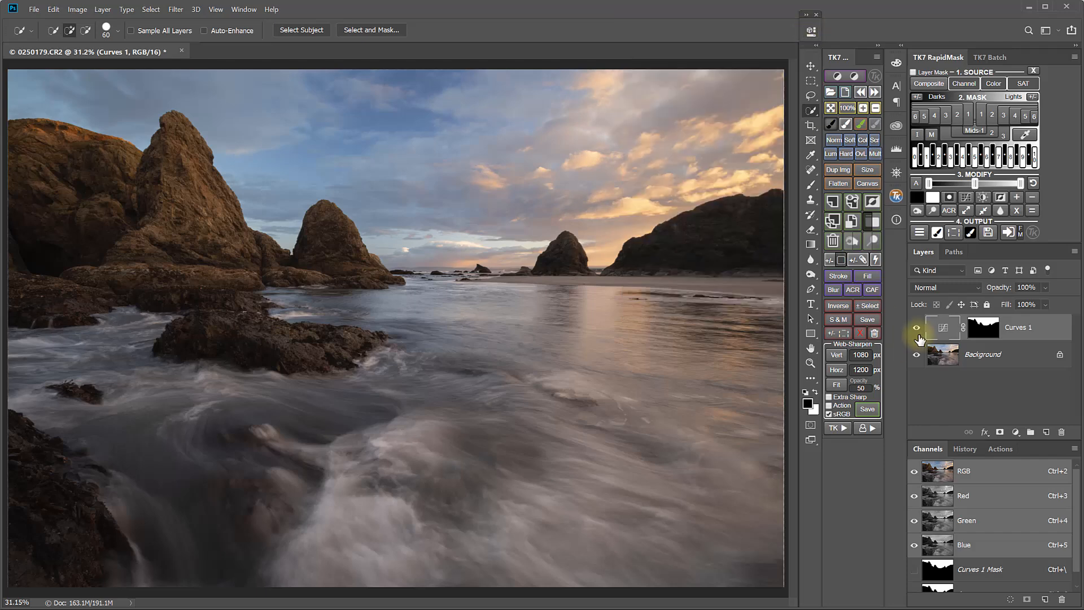
{"action": "left_click", "coordinate": [917, 328]}
{"action": "left_click", "coordinate": [917, 328]}
{"action": "left_click", "coordinate": [917, 329]}
{"action": "left_click", "coordinate": [917, 328]}
Load the sky channel as a selection, invert it, and add a second Curves layer lifting the foreground midtones
{"action": "scroll", "coordinate": [1005, 552], "scroll_direction": "down", "scroll_amount": 1}
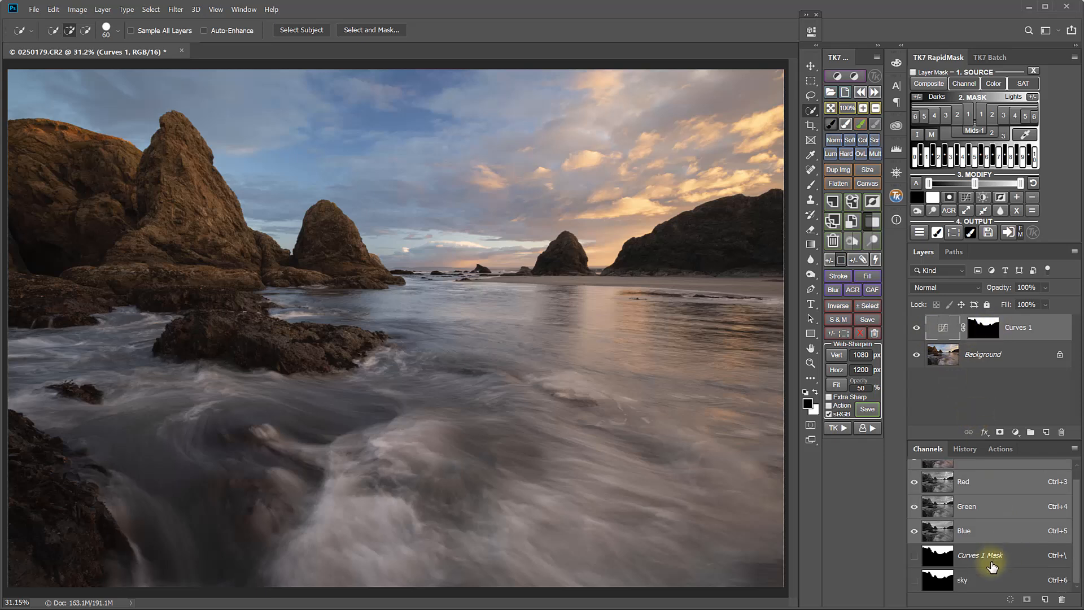
{"action": "left_click", "coordinate": [944, 581], "text": "ctrl"}
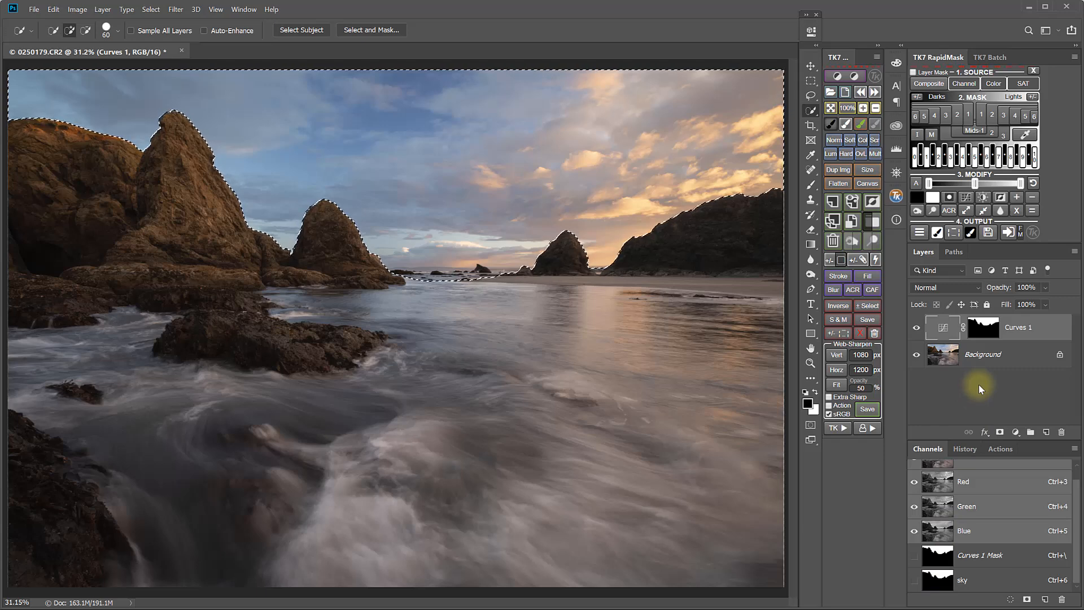
{"action": "left_click", "coordinate": [838, 309]}
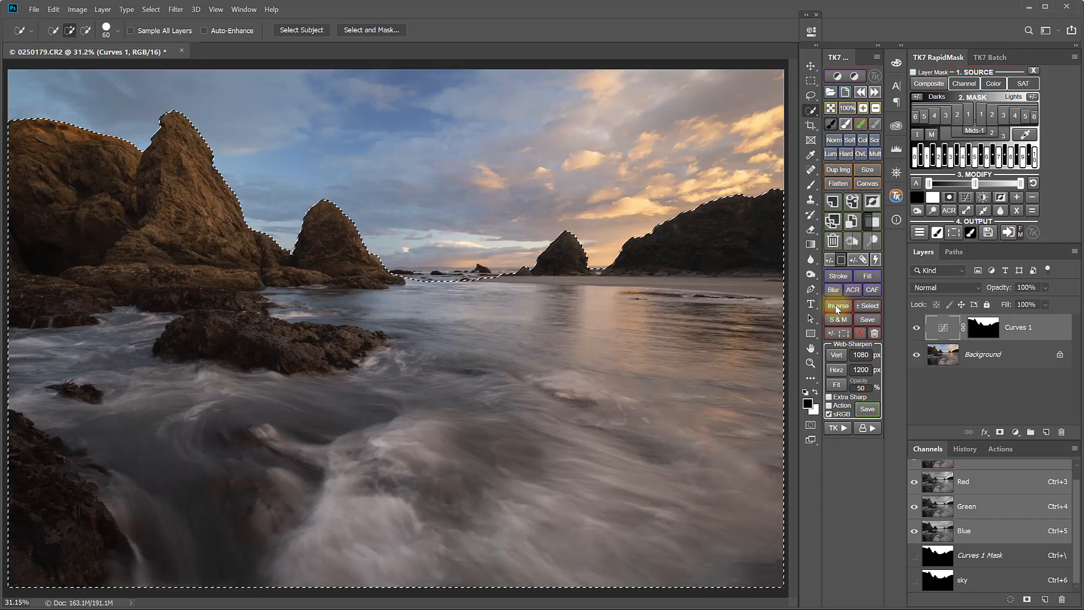
{"action": "left_click", "coordinate": [838, 76]}
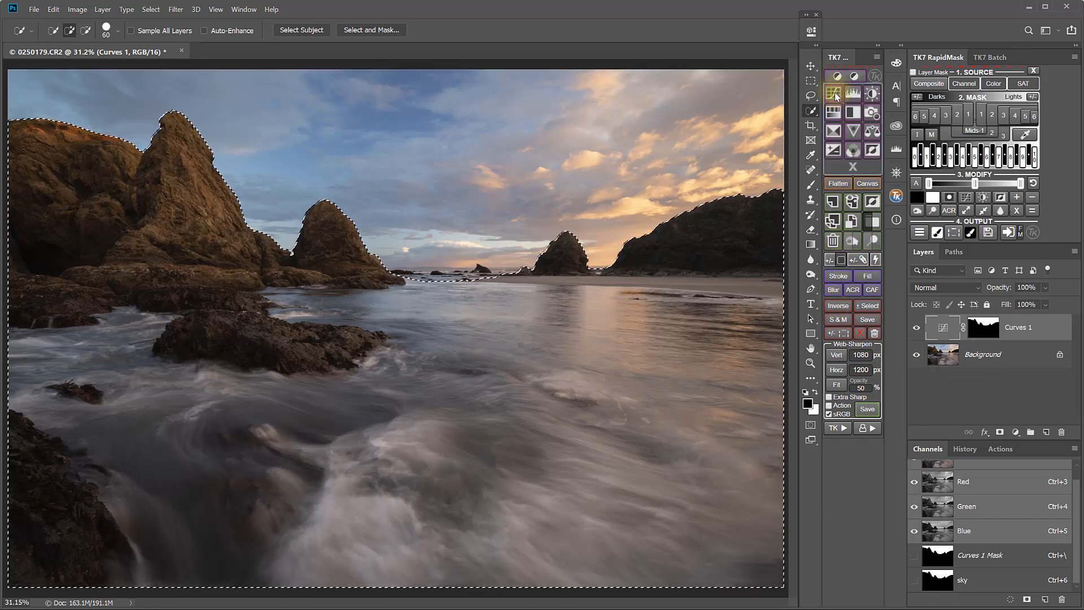
{"action": "left_click", "coordinate": [836, 96]}
{"action": "left_click", "coordinate": [992, 336]}
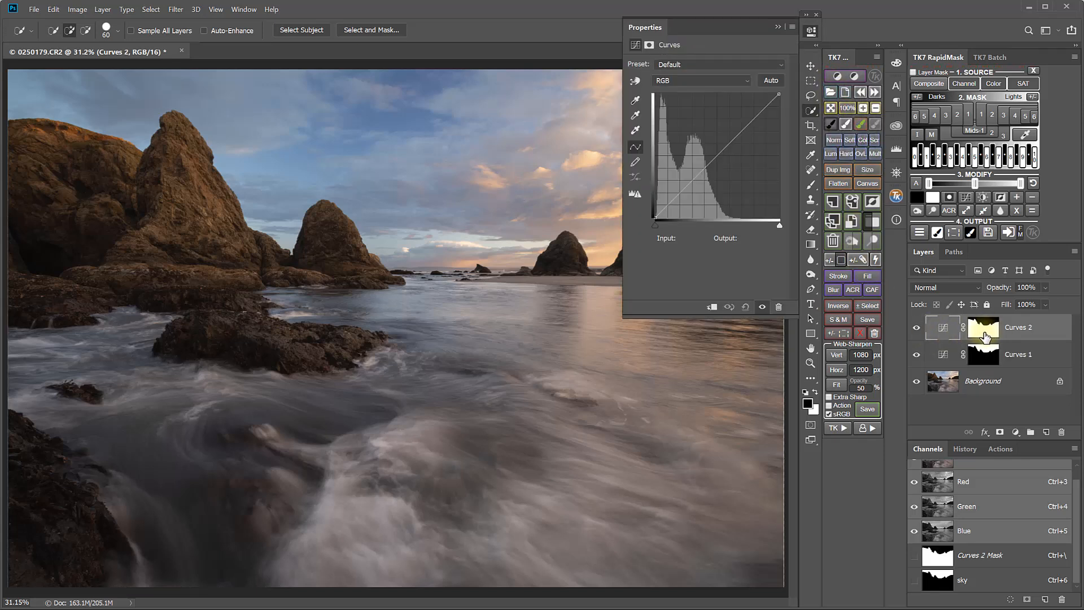
{"action": "left_click_drag", "start_coordinate": [716, 156], "coordinate": [716, 151]}
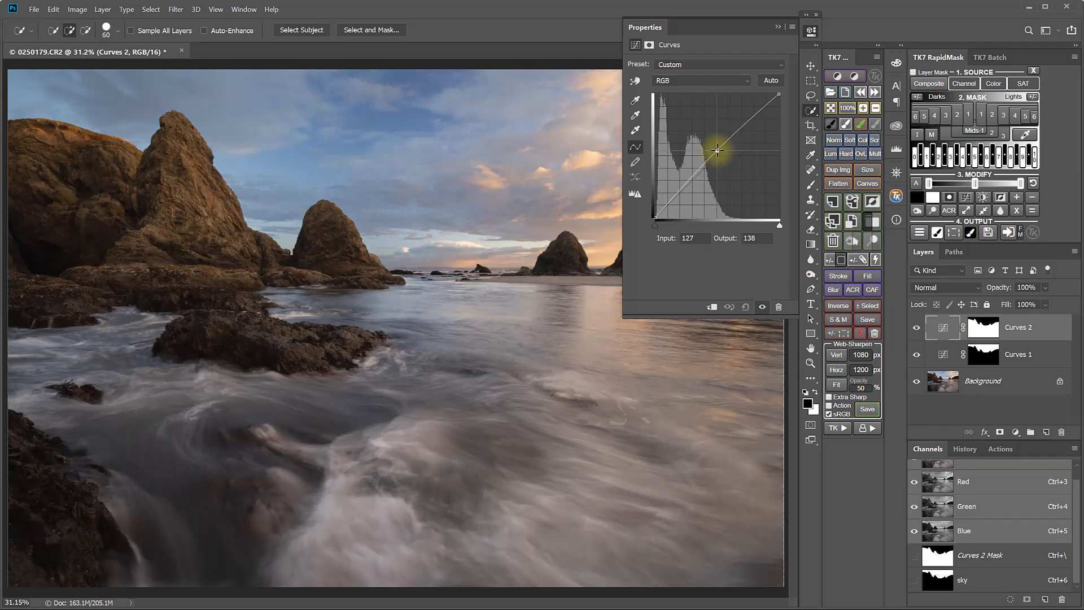
{"action": "left_click", "coordinate": [812, 33]}
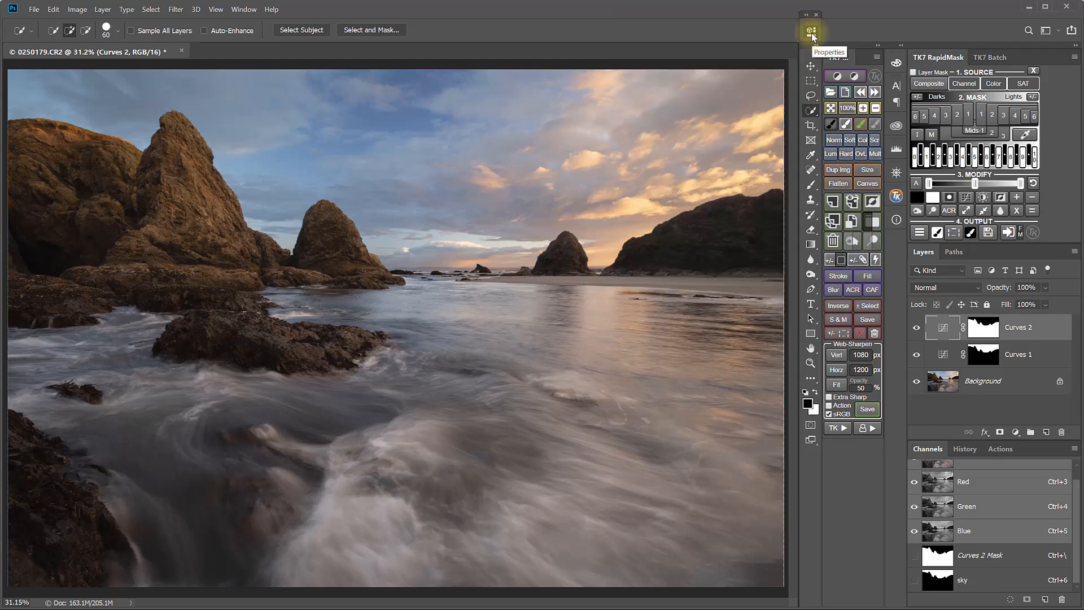
Compare the image with only the Background layer visible against the version with both Curves adjustments
{"action": "left_click", "coordinate": [917, 382], "text": "alt"}
{"action": "left_click", "coordinate": [917, 383], "text": "alt"}
{"action": "left_click", "coordinate": [916, 384], "text": "alt"}
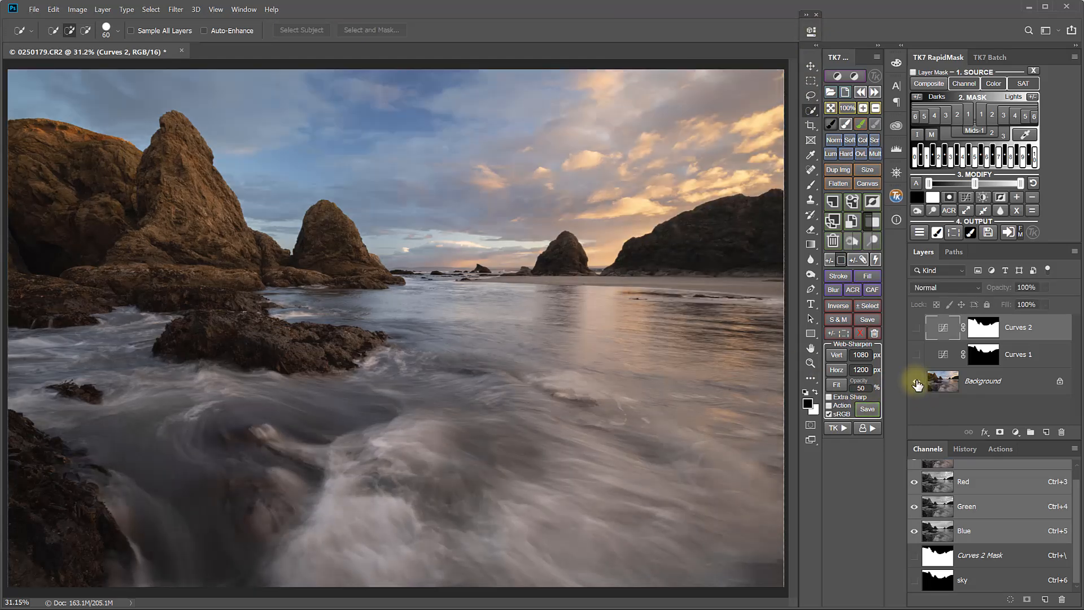
{"action": "left_click", "coordinate": [916, 384], "text": "alt"}
{"action": "left_click", "coordinate": [916, 384], "text": "alt"}
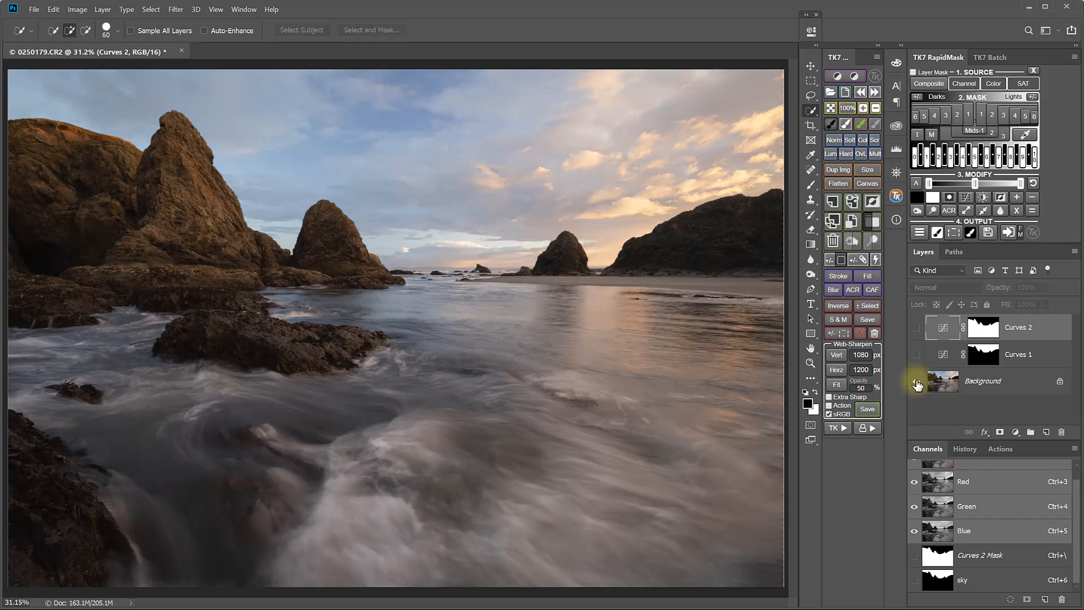
{"action": "left_click", "coordinate": [917, 384], "text": "alt"}
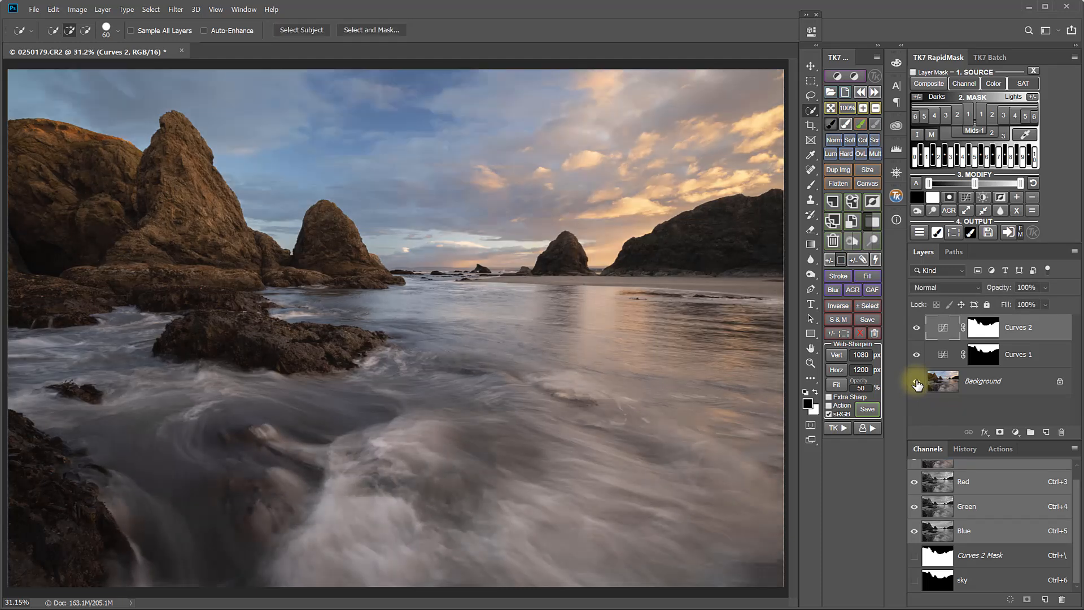
Zoom to 100% on the shoreline and toggle each Curves layer on and off to inspect its effect
{"action": "left_click", "coordinate": [847, 108]}
{"action": "left_click_drag", "start_coordinate": [575, 204], "coordinate": [469, 400]}
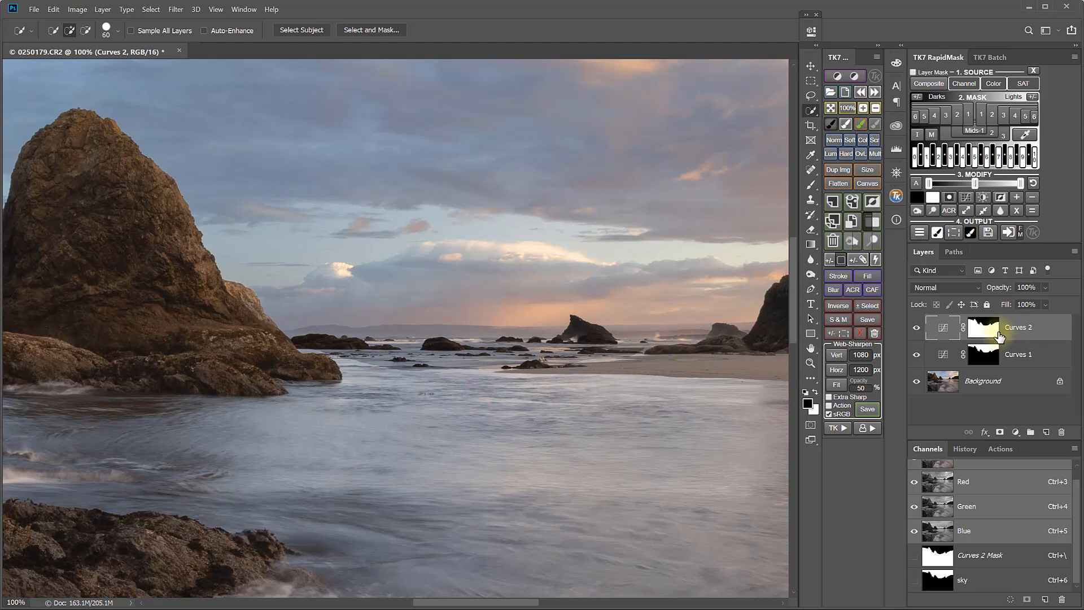
{"action": "left_click", "coordinate": [989, 331]}
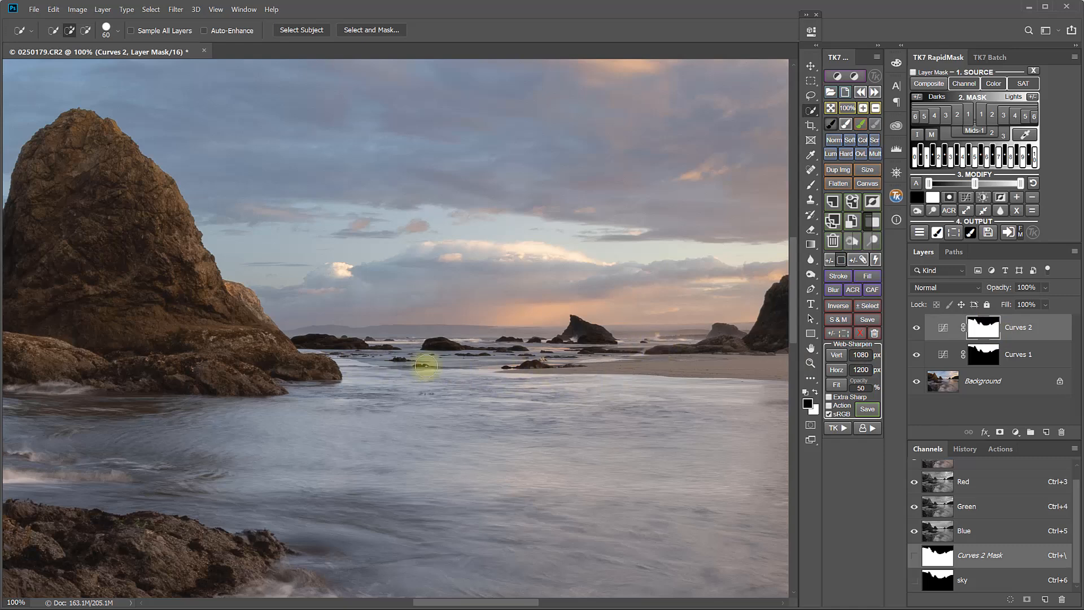
{"action": "left_click_drag", "start_coordinate": [639, 428], "coordinate": [549, 428]}
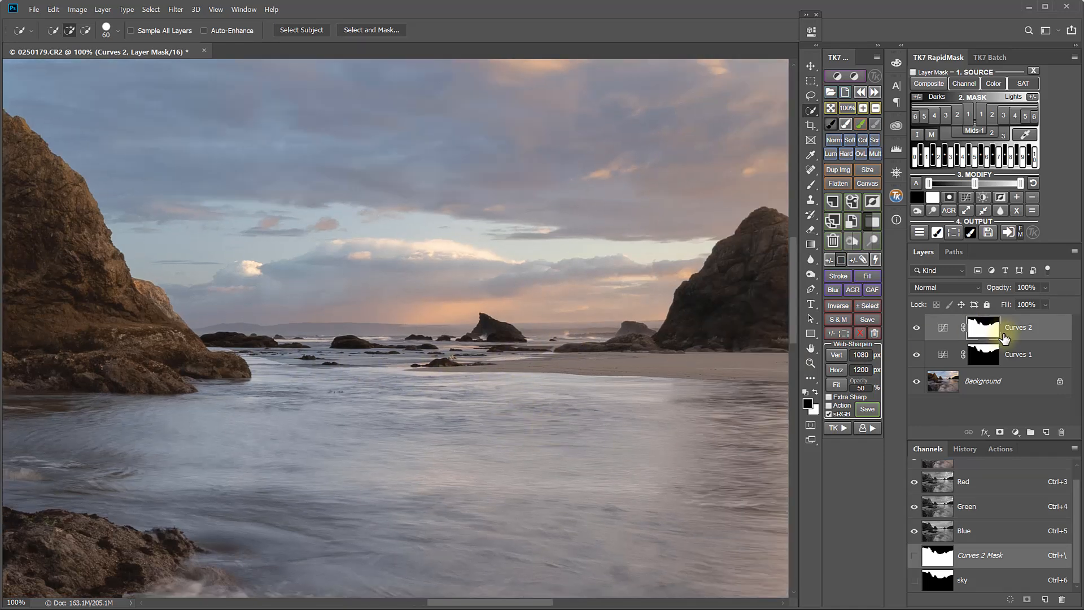
{"action": "left_click", "coordinate": [917, 328]}
{"action": "left_click", "coordinate": [917, 328]}
{"action": "left_click", "coordinate": [916, 328]}
{"action": "left_click", "coordinate": [917, 328]}
{"action": "left_click", "coordinate": [917, 328]}
{"action": "left_click", "coordinate": [917, 328]}
{"action": "left_click", "coordinate": [917, 356]}
{"action": "left_click", "coordinate": [917, 357]}
{"action": "left_click", "coordinate": [917, 356]}
{"action": "left_click", "coordinate": [917, 358]}
Select the Curves 1 layer mask and set up the Brush tool with 100% flow, 12% opacity and size 200
{"action": "left_click", "coordinate": [981, 355]}
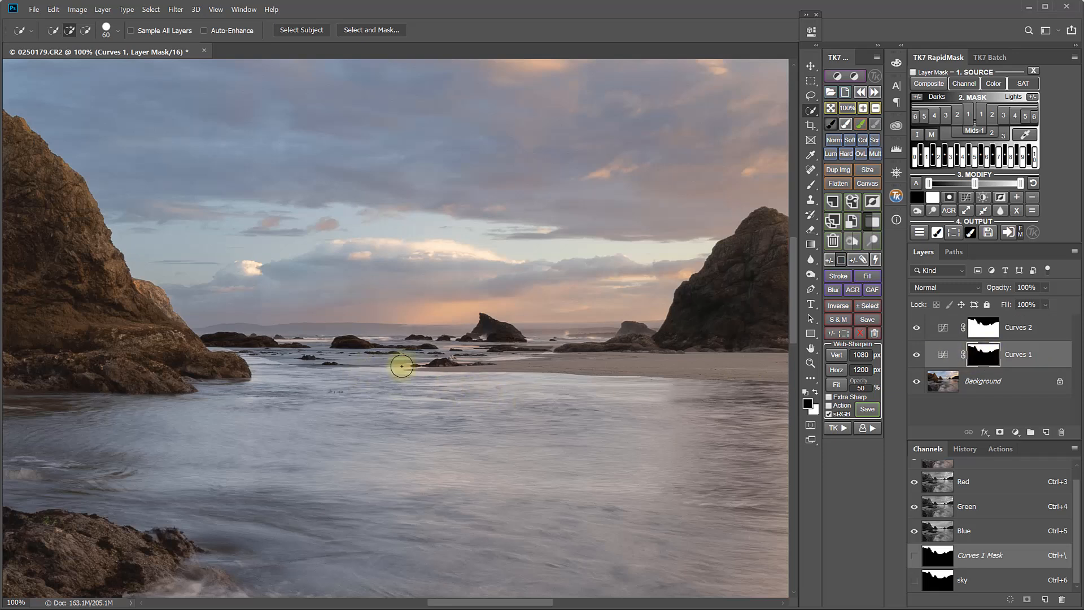
{"action": "left_click", "coordinate": [830, 124]}
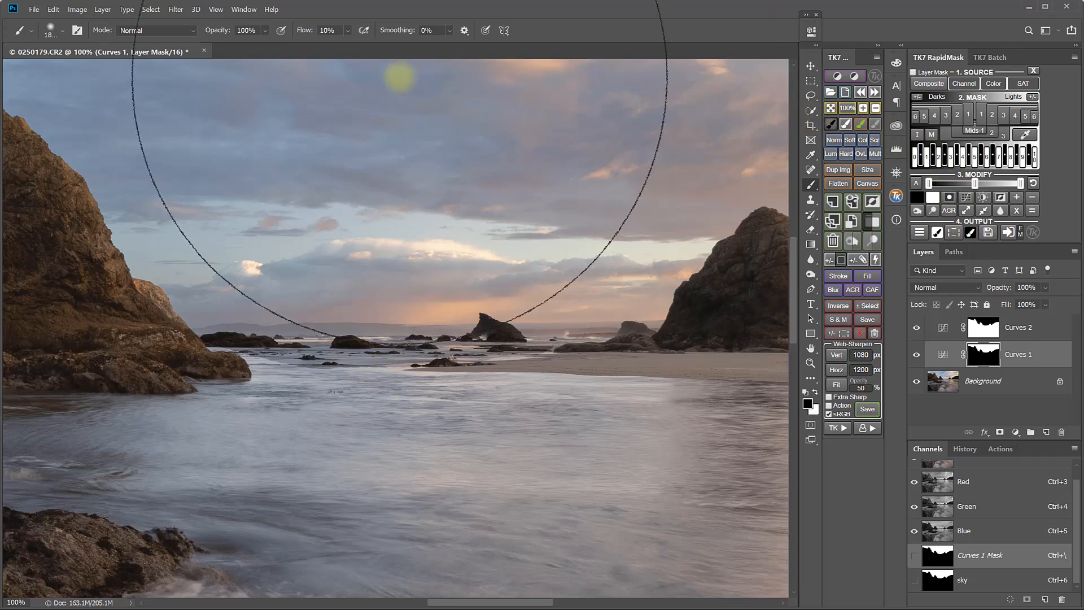
{"action": "left_click", "coordinate": [348, 31]}
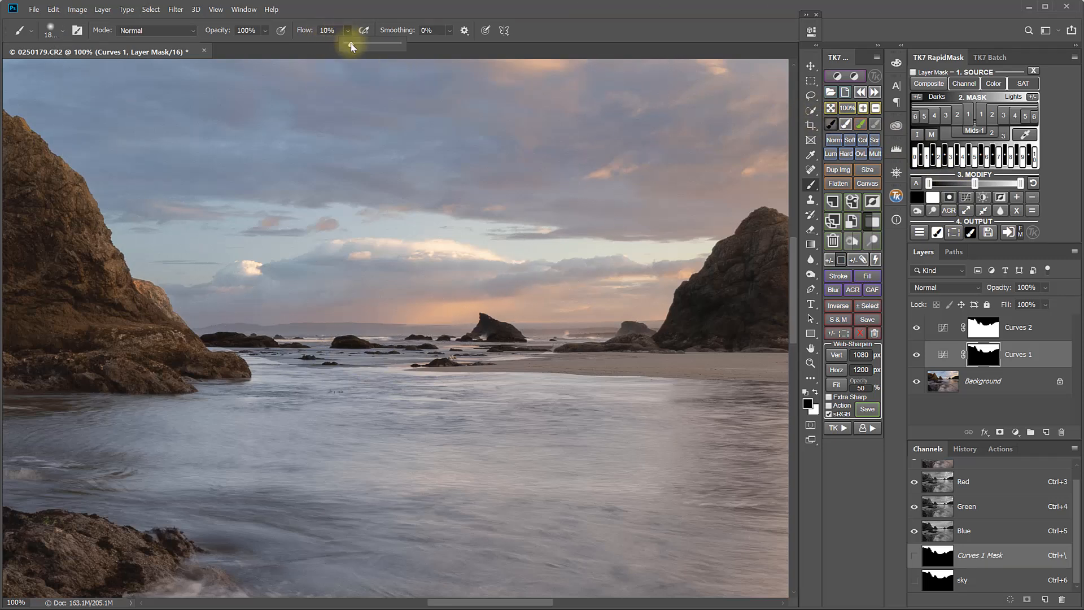
{"action": "left_click_drag", "start_coordinate": [351, 45], "coordinate": [405, 45]}
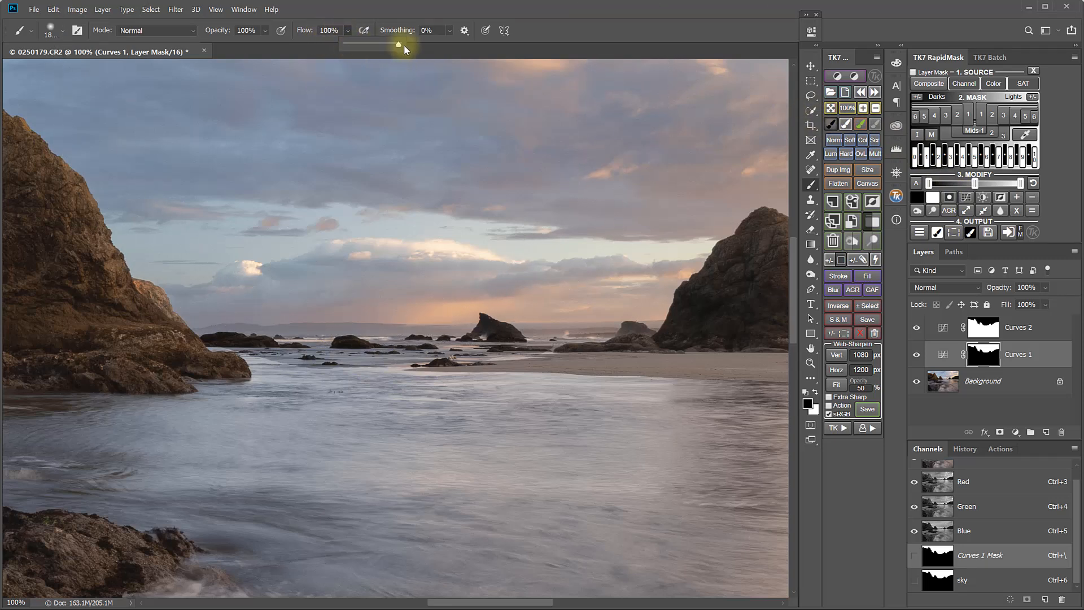
{"action": "left_click", "coordinate": [265, 32]}
{"action": "left_click_drag", "start_coordinate": [279, 46], "coordinate": [255, 45]}
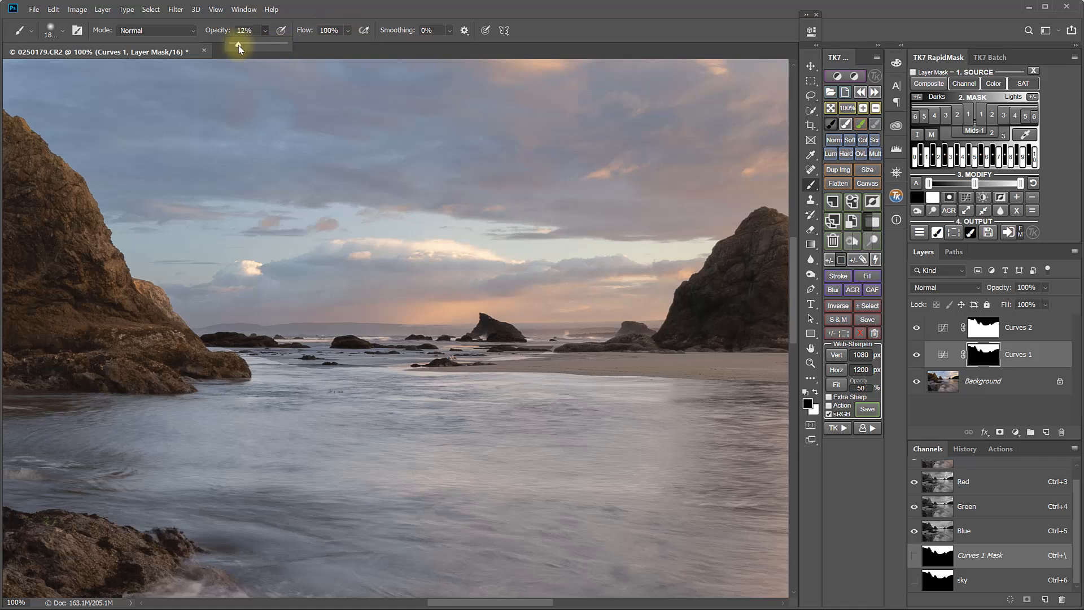
{"action": "left_click", "coordinate": [587, 32]}
{"action": "key", "text": "bracketleft"}
{"action": "key", "text": "bracketleft"}
{"action": "key", "text": "bracketleft"}
{"action": "key", "text": "bracketleft"}
{"action": "key", "text": "bracketleft"}
{"action": "key", "text": "bracketleft"}
{"action": "key", "text": "bracketleft"}
{"action": "key", "text": "bracketleft"}
{"action": "key", "text": "bracketleft"}
{"action": "key", "text": "bracketleft"}
{"action": "key", "text": "bracketleft"}
{"action": "key", "text": "bracketleft"}
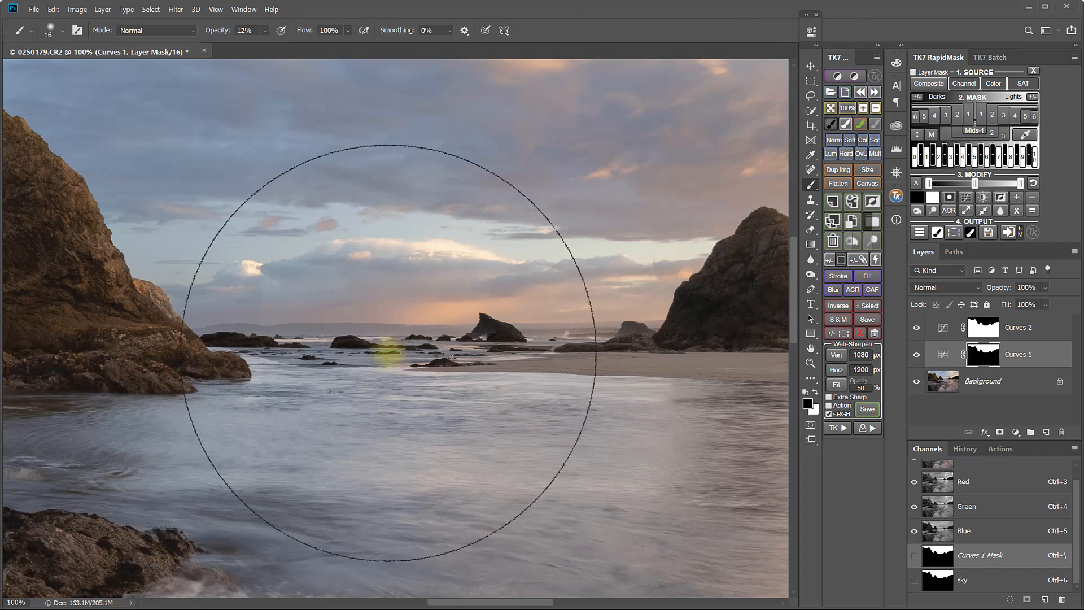
{"action": "key", "text": "bracketleft"}
{"action": "key", "text": "bracketleft"}
{"action": "key", "text": "bracketleft"}
{"action": "key", "text": "bracketleft"}
{"action": "key", "text": "bracketleft"}
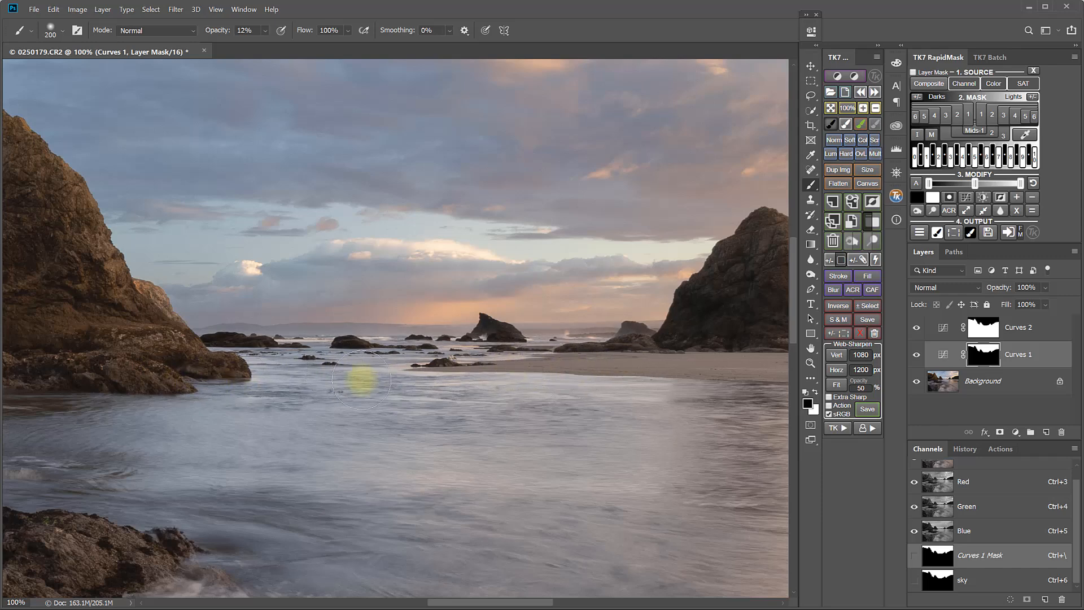
Toggle both Curves layers to compare their effect, and select the Curves 2 layer mask
{"action": "left_click", "coordinate": [917, 357]}
{"action": "left_click", "coordinate": [917, 357]}
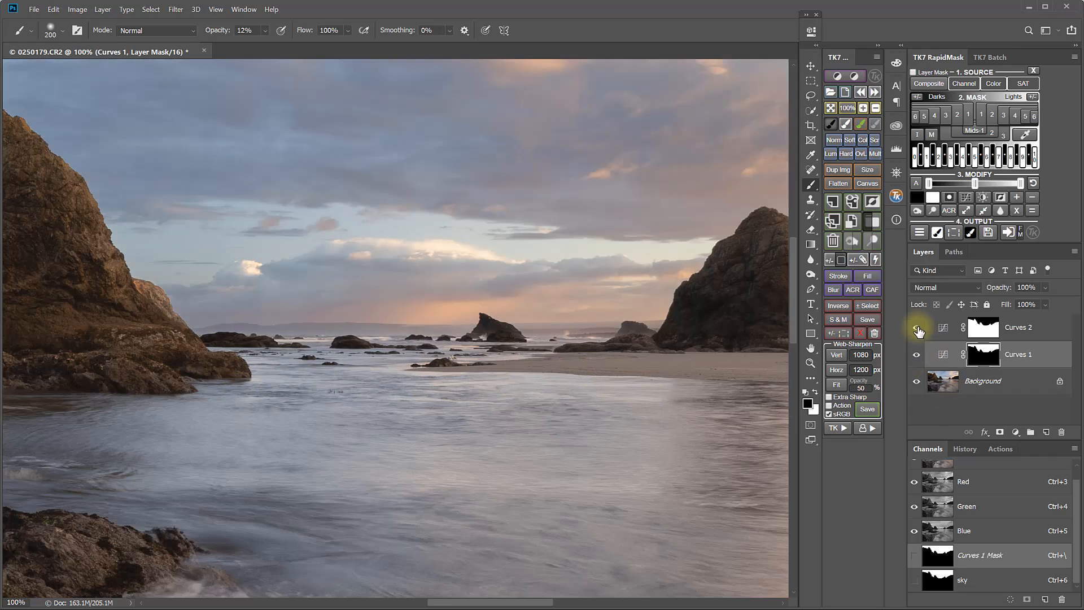
{"action": "left_click", "coordinate": [918, 328]}
{"action": "left_click", "coordinate": [918, 329]}
{"action": "left_click", "coordinate": [917, 329]}
{"action": "left_click", "coordinate": [917, 328]}
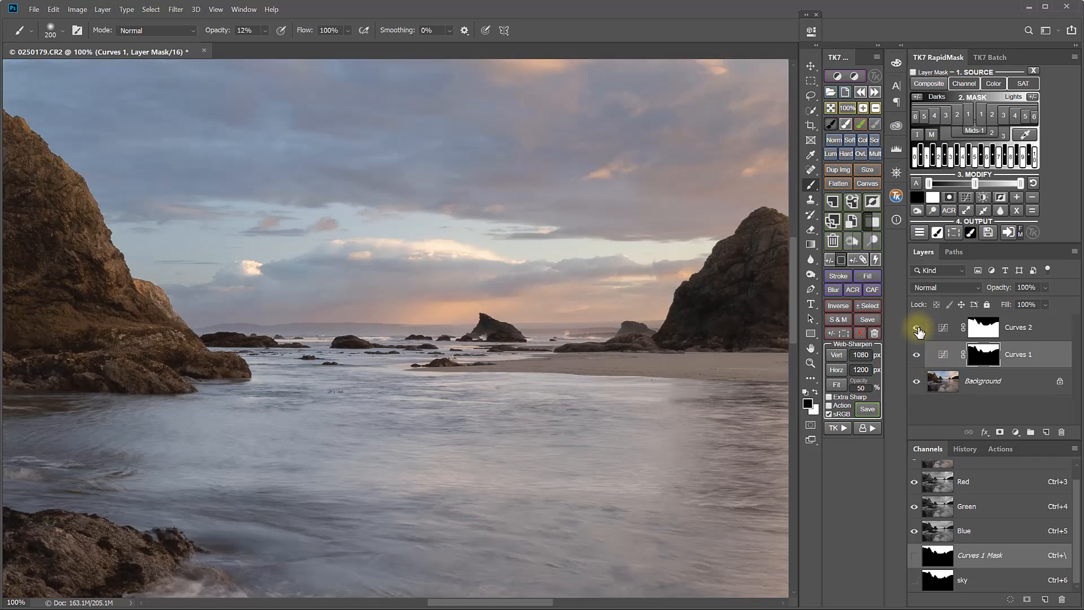
{"action": "left_click", "coordinate": [984, 330]}
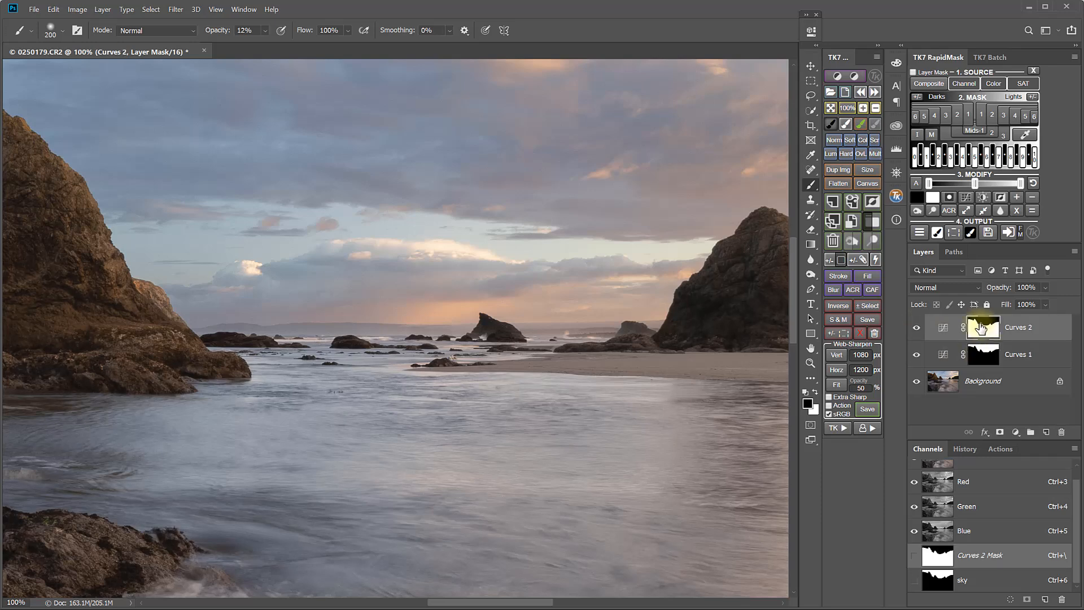
{"action": "left_click", "coordinate": [918, 330]}
{"action": "left_click", "coordinate": [916, 329]}
{"action": "left_click", "coordinate": [992, 334]}
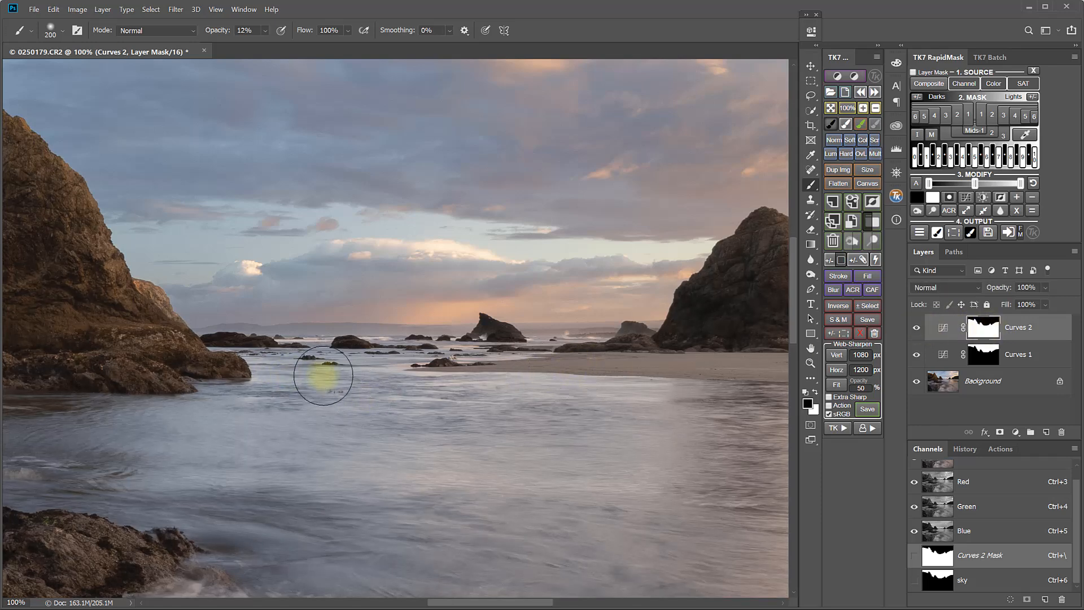
Toggle the Background layer's visibility to compare, and fit the whole image to the screen
{"action": "left_click", "coordinate": [917, 384], "text": "alt"}
{"action": "left_click", "coordinate": [917, 384], "text": "alt"}
{"action": "left_click", "coordinate": [917, 383], "text": "alt"}
{"action": "left_click", "coordinate": [916, 384], "text": "alt"}
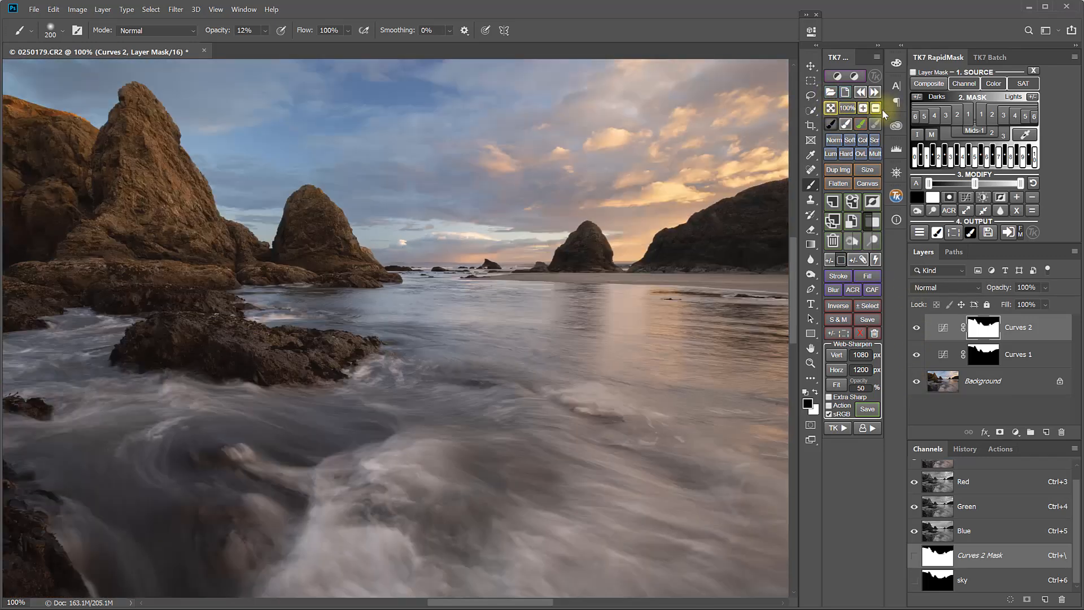
{"action": "left_click", "coordinate": [875, 108]}
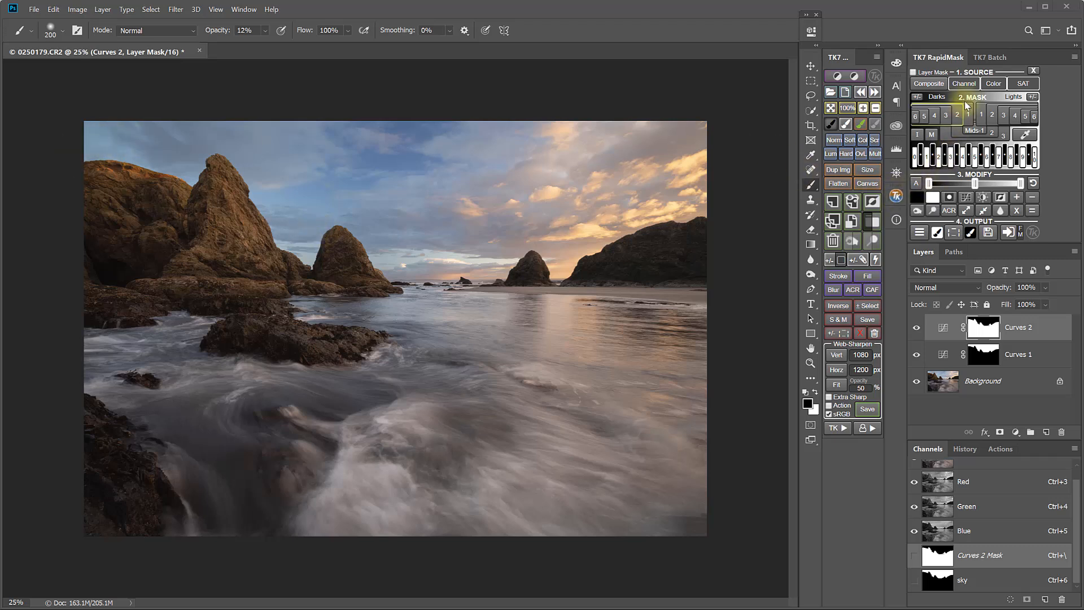
Generate a Rapid Mask from the Blue channel and restrict it to a lassoed area of the upper-left sky
{"action": "left_click", "coordinate": [965, 84]}
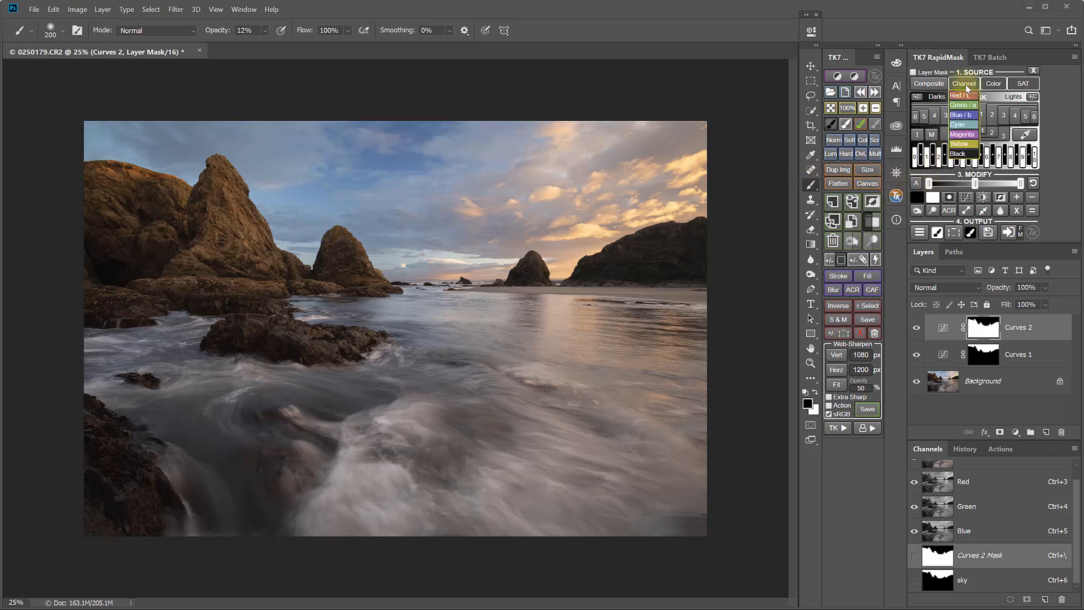
{"action": "left_click", "coordinate": [960, 116]}
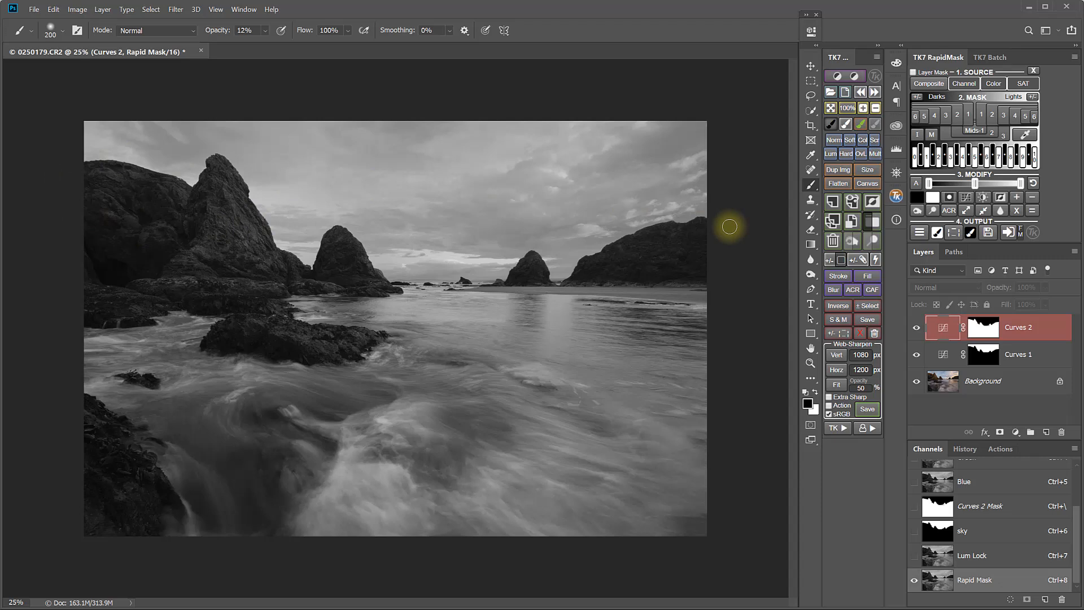
{"action": "left_click", "coordinate": [811, 96]}
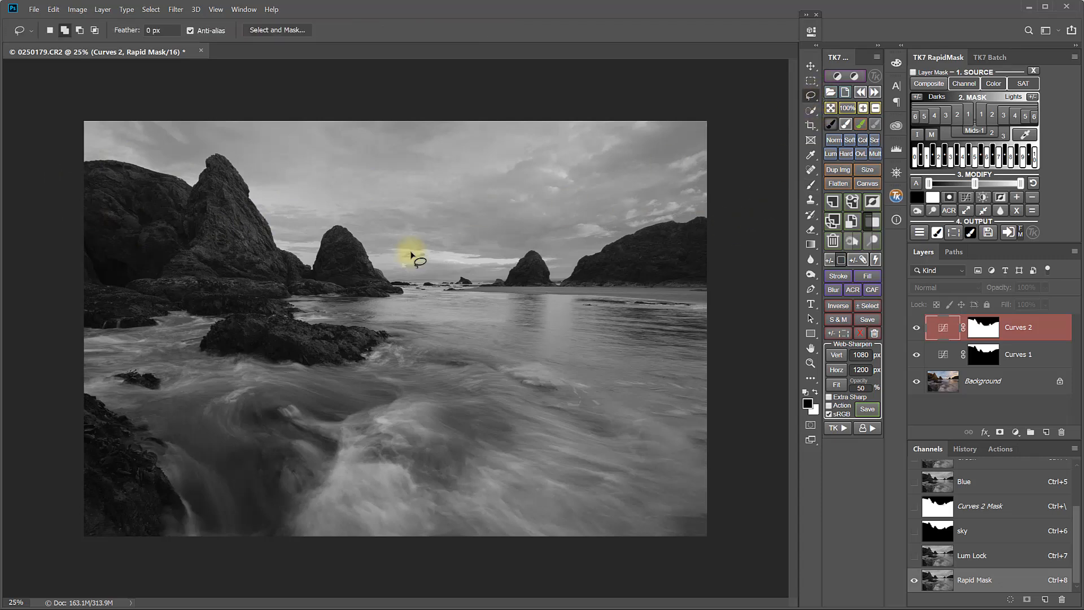
{"action": "mouse_move", "coordinate": [226, 107]}
{"action": "left_mouse_down"}
{"action": "mouse_move", "coordinate": [282, 137]}
{"action": "mouse_move", "coordinate": [299, 177]}
{"action": "mouse_move", "coordinate": [283, 227]}
{"action": "mouse_move", "coordinate": [221, 248]}
{"action": "mouse_move", "coordinate": [121, 241]}
{"action": "mouse_move", "coordinate": [66, 207]}
{"action": "mouse_move", "coordinate": [60, 120]}
{"action": "mouse_move", "coordinate": [86, 99]}
{"action": "mouse_move", "coordinate": [257, 103]}
{"action": "left_mouse_up"}
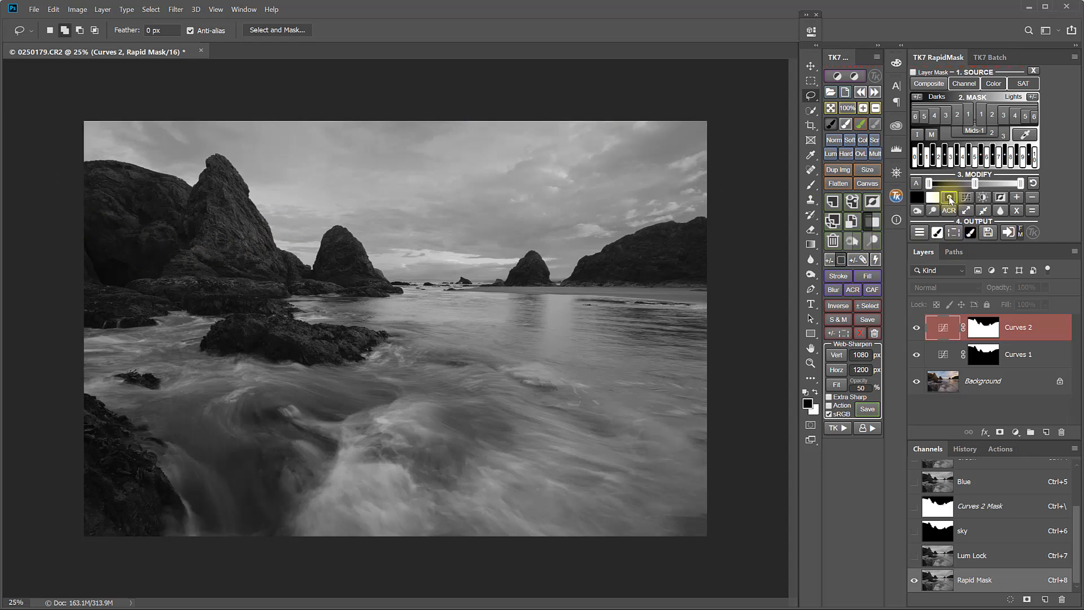
{"action": "left_click", "coordinate": [950, 197]}
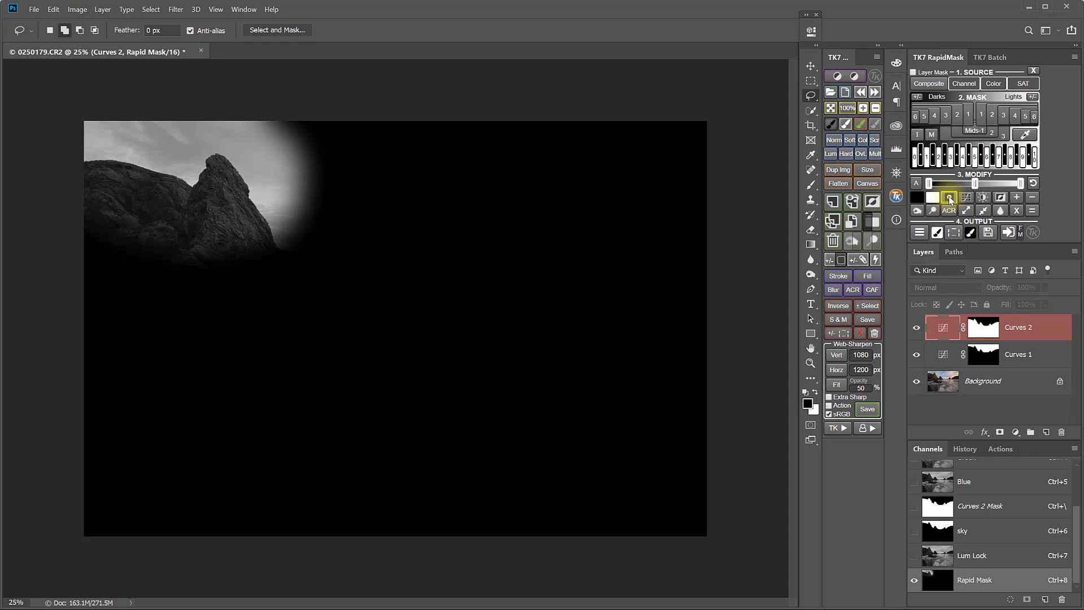
Output the mask as a Hue/Saturation adjustment layer with hue about +19 and lightness about -25
{"action": "left_click", "coordinate": [919, 232]}
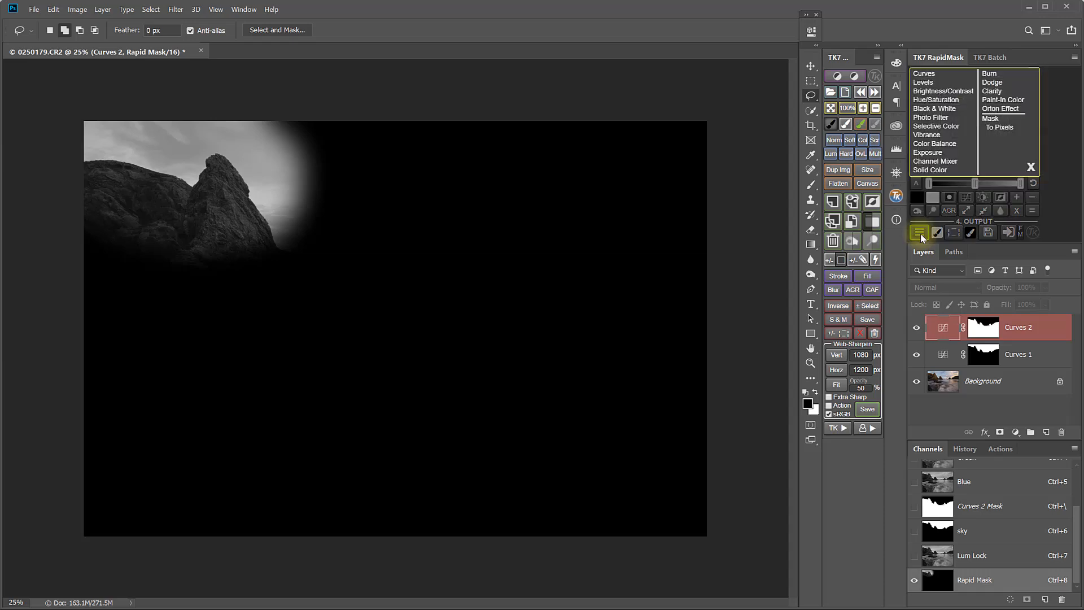
{"action": "left_click", "coordinate": [921, 100]}
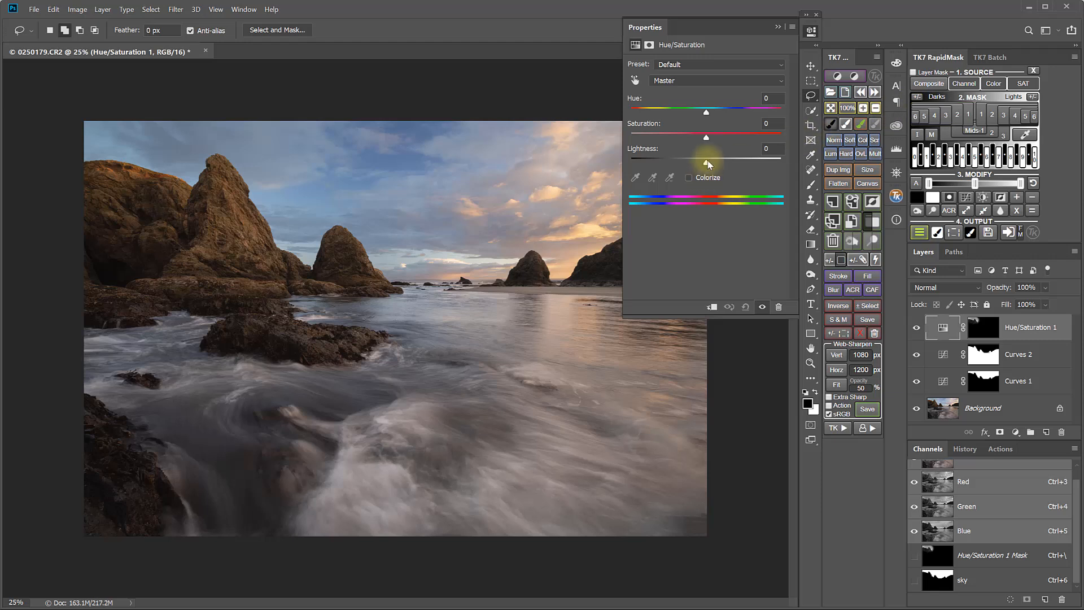
{"action": "left_click_drag", "start_coordinate": [692, 164], "coordinate": [708, 135]}
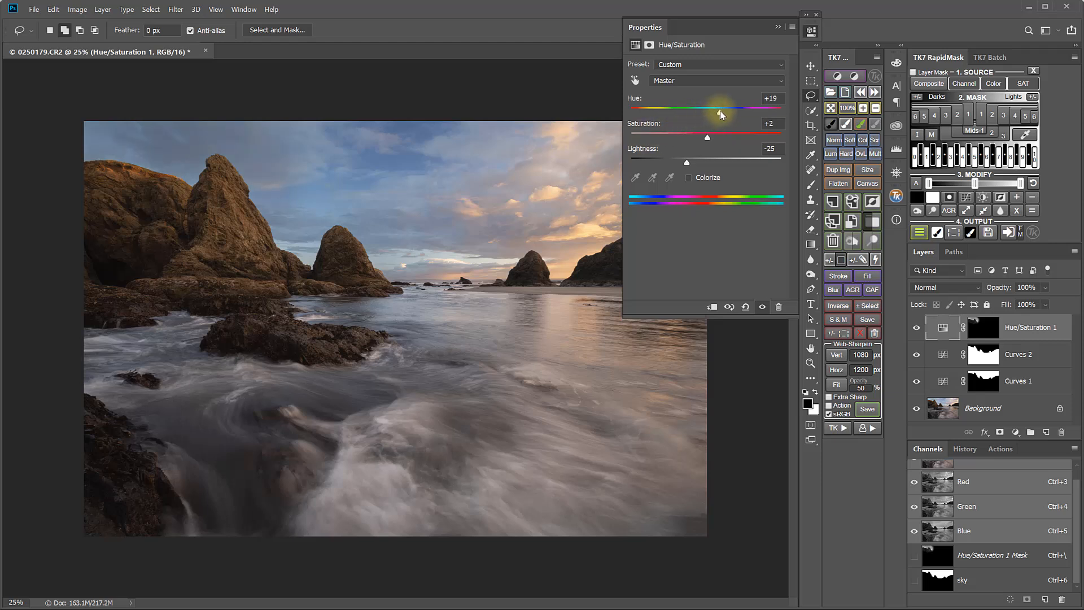
{"action": "left_click_drag", "start_coordinate": [721, 114], "coordinate": [718, 116]}
{"action": "left_click_drag", "start_coordinate": [687, 162], "coordinate": [682, 167]}
{"action": "left_click", "coordinate": [811, 31]}
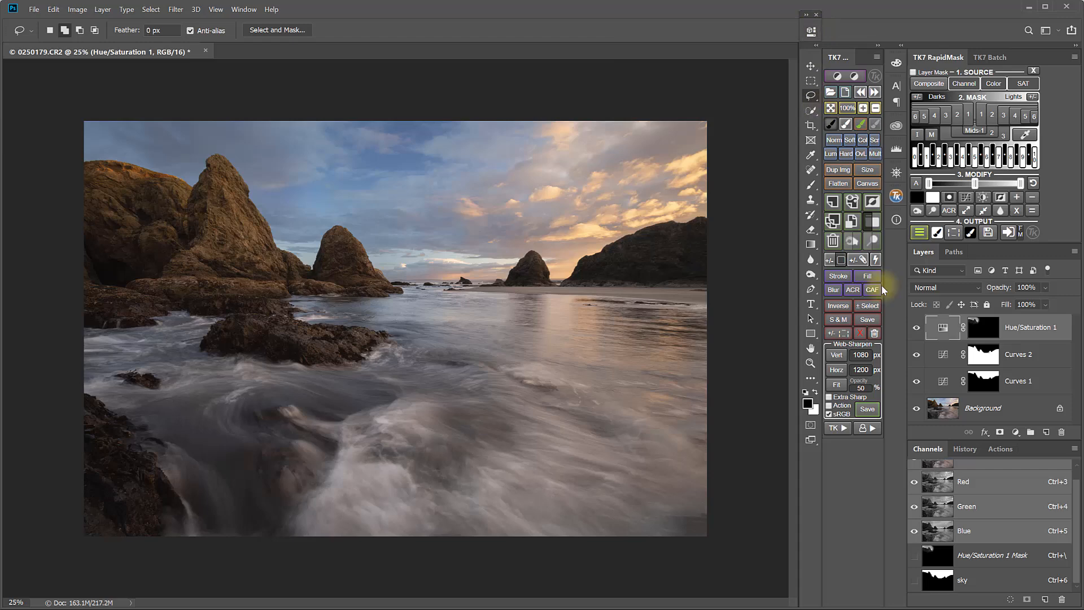
View the Hue/Saturation layer mask, then set the brush to 20% opacity and a larger size
{"action": "left_click", "coordinate": [978, 328], "text": "alt"}
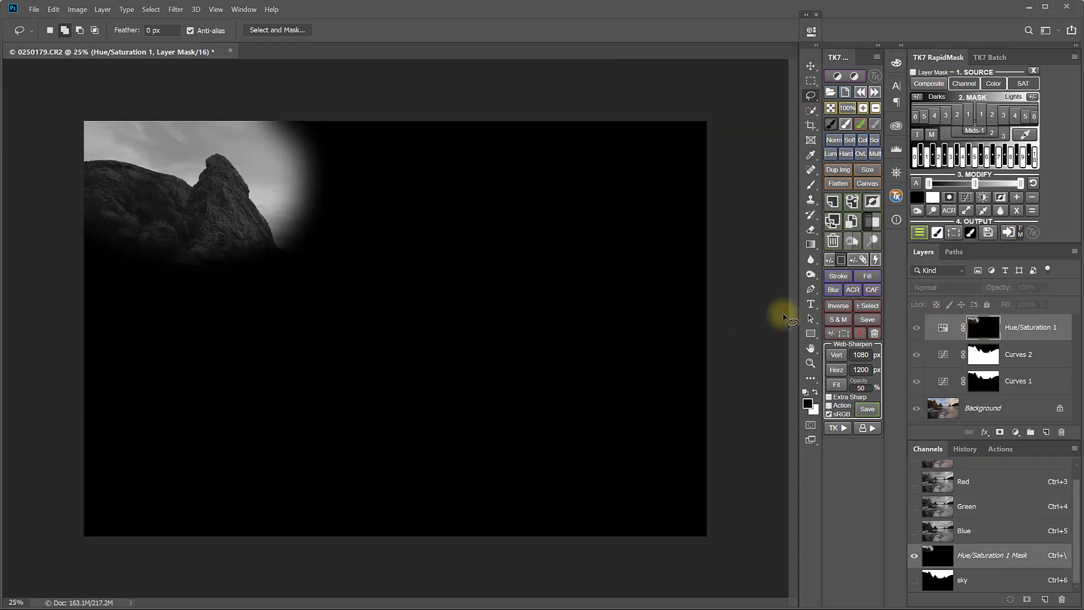
{"action": "left_click", "coordinate": [988, 333], "text": "alt"}
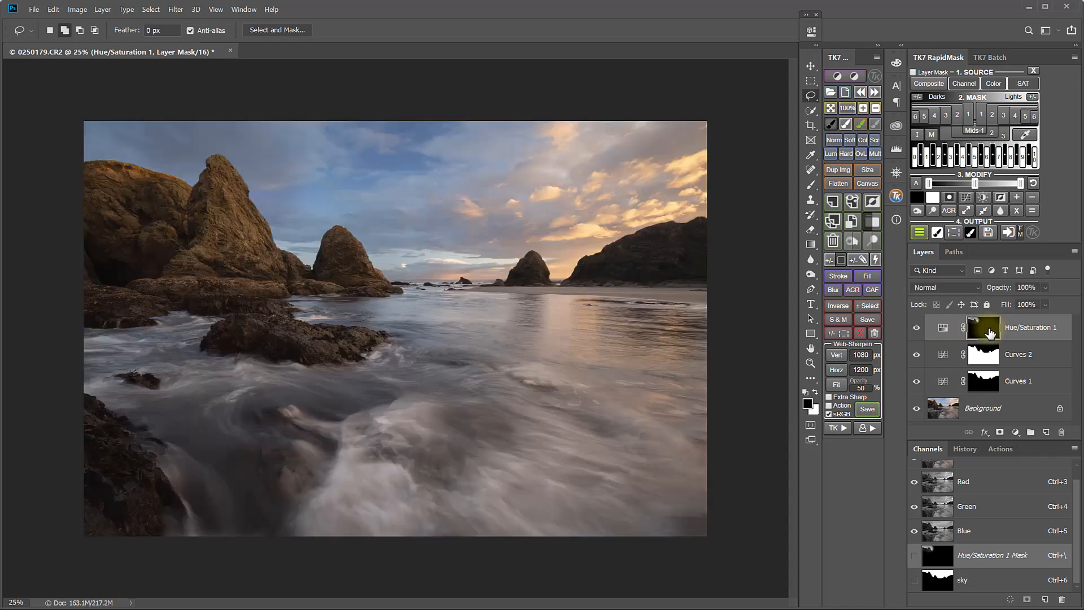
{"action": "left_click", "coordinate": [833, 126]}
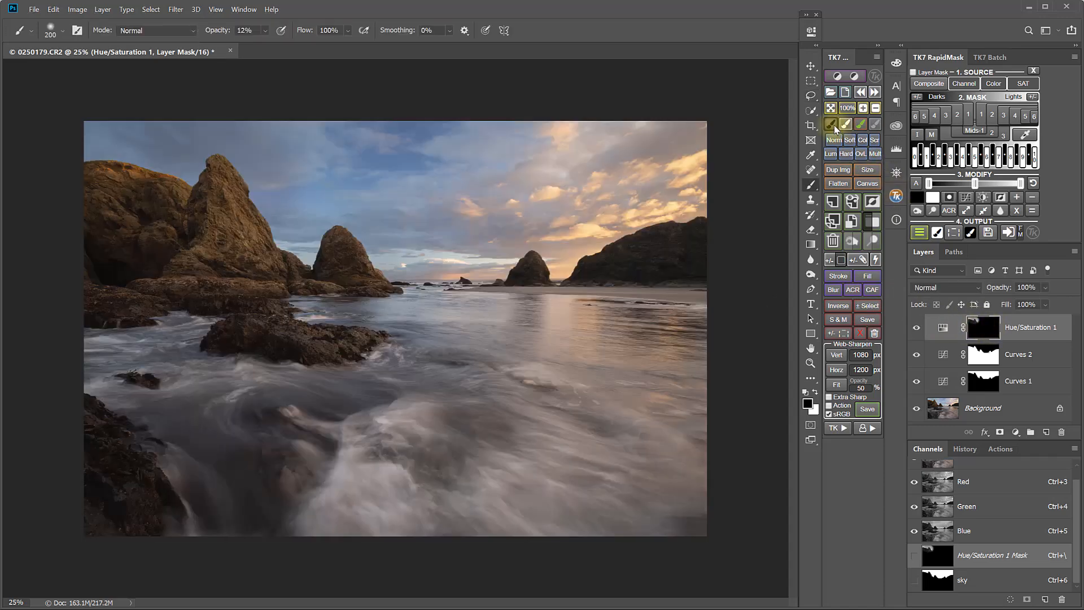
{"action": "key", "text": "2"}
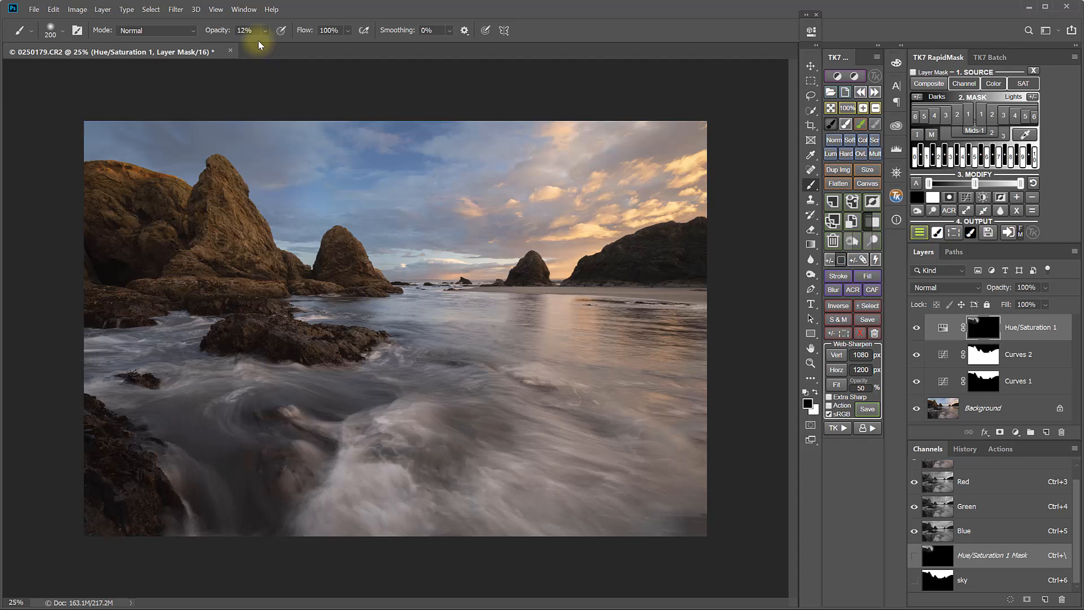
{"action": "key", "text": "bracketright"}
{"action": "key", "text": "bracketright"}
{"action": "key", "text": "bracketright"}
{"action": "key", "text": "bracketright"}
{"action": "key", "text": "bracketright"}
{"action": "key", "text": "bracketright"}
{"action": "key", "text": "bracketright"}
{"action": "key", "text": "bracketright"}
{"action": "key", "text": "bracketright"}
{"action": "key", "text": "bracketright"}
{"action": "key", "text": "bracketright"}
{"action": "key", "text": "bracketright"}
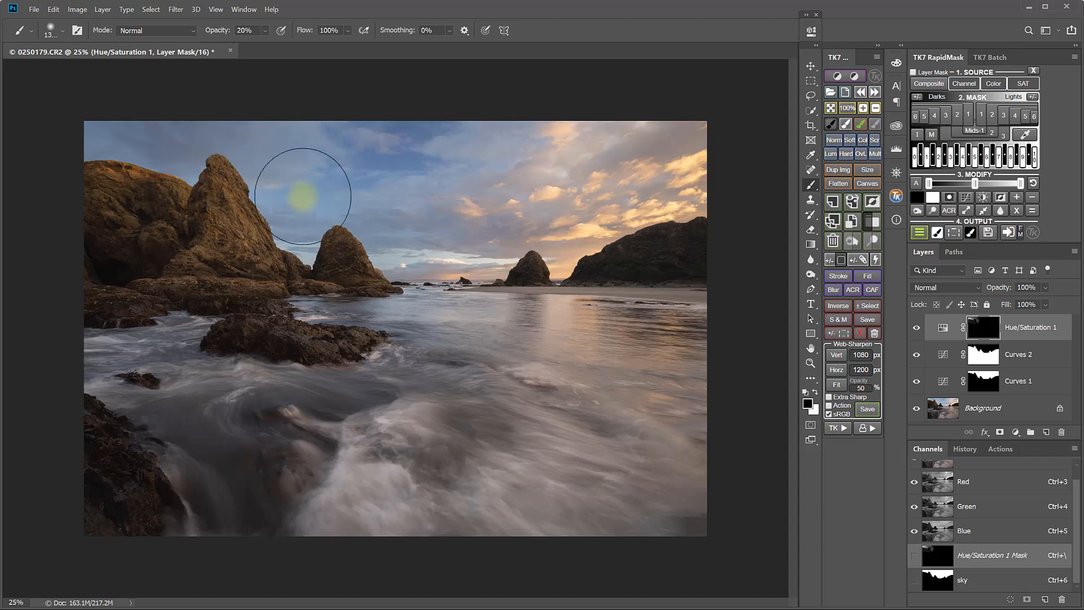
Toggle the Hue/Saturation layer on and off to compare its effect
{"action": "left_click", "coordinate": [918, 329]}
{"action": "left_click", "coordinate": [918, 330]}
{"action": "left_click", "coordinate": [862, 355]}
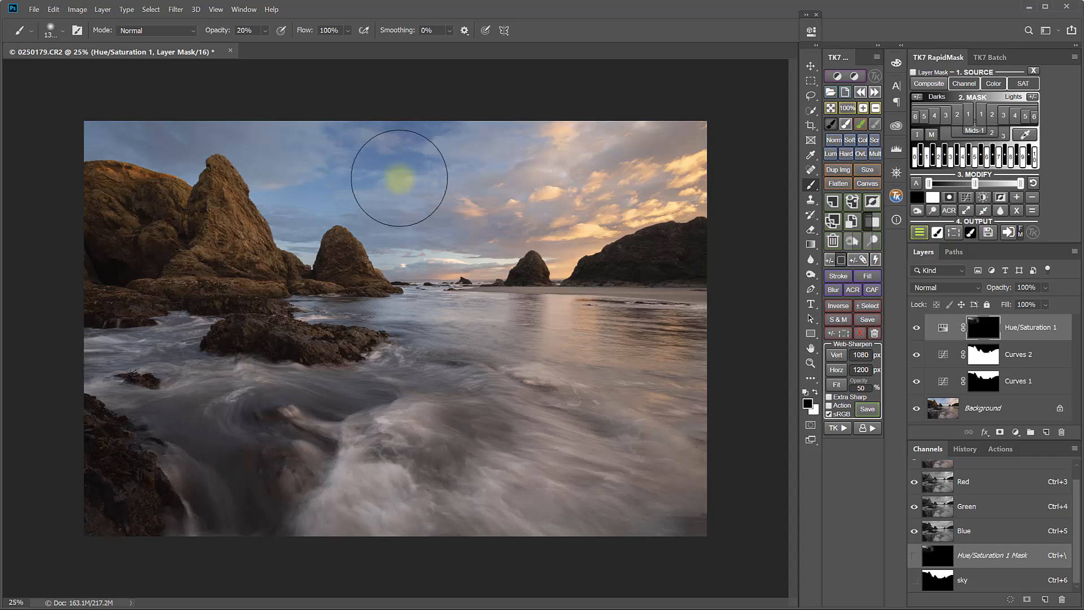
Build a Blue-channel Rapid Mask from a tone sampled in the sky, refining its tonal zones and contrast
{"action": "left_click", "coordinate": [963, 85]}
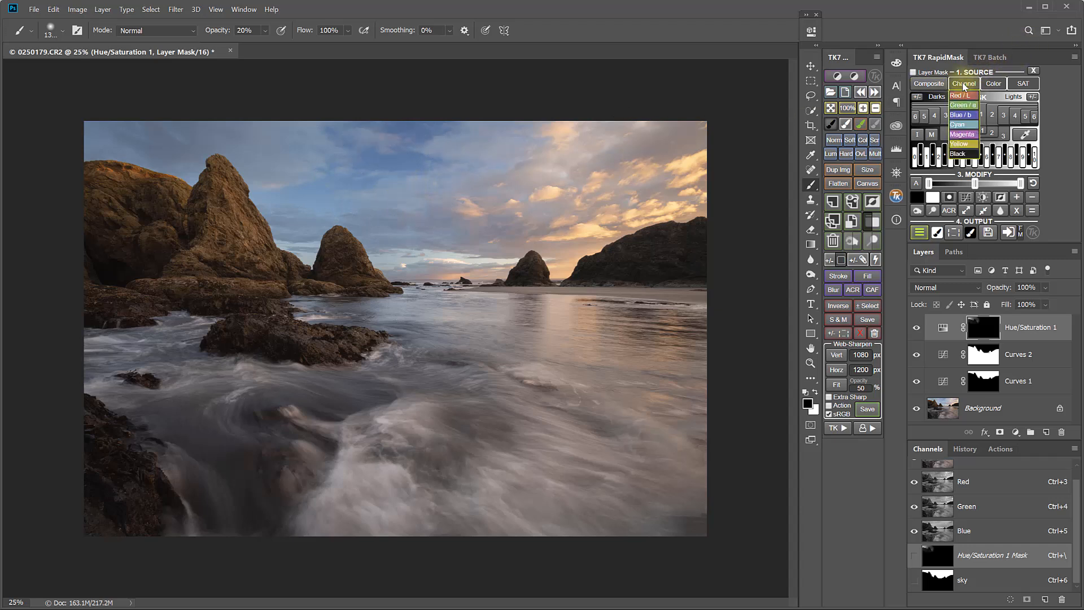
{"action": "left_click", "coordinate": [959, 116]}
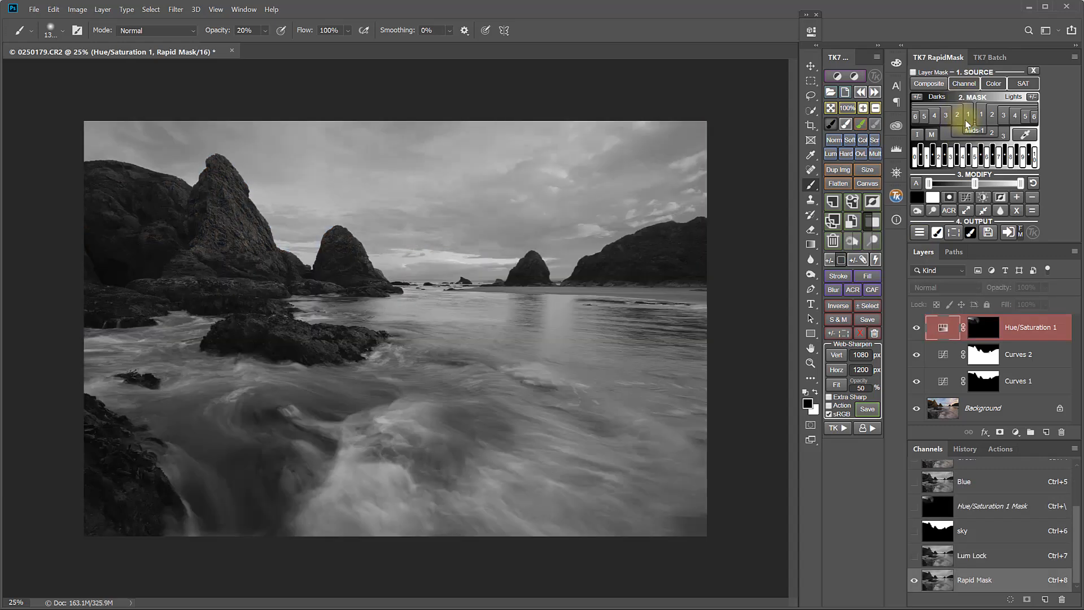
{"action": "left_click", "coordinate": [1024, 136]}
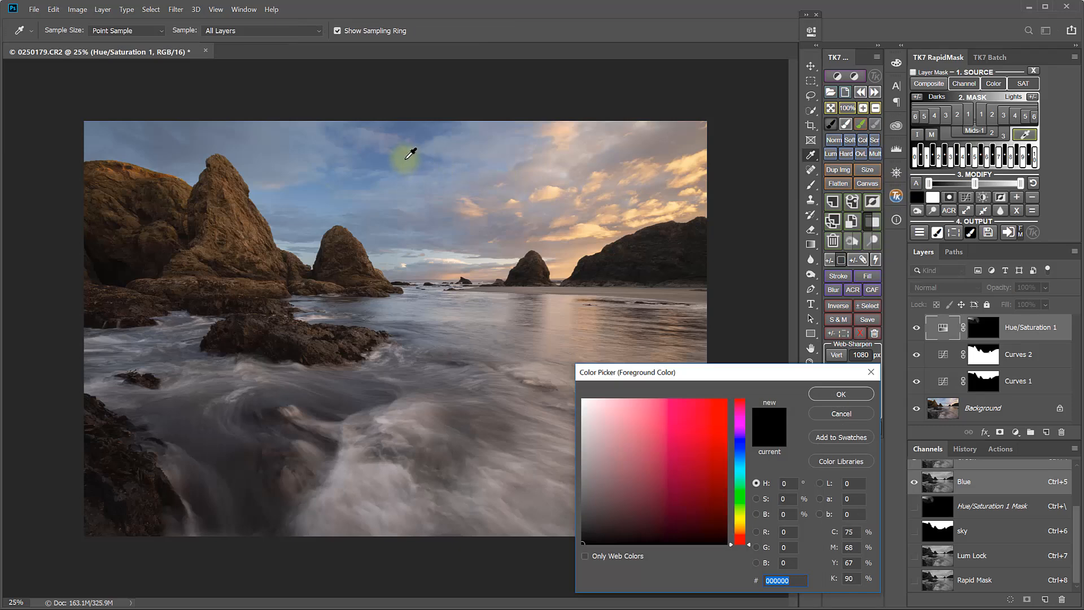
{"action": "left_click", "coordinate": [404, 160]}
{"action": "left_click", "coordinate": [822, 394]}
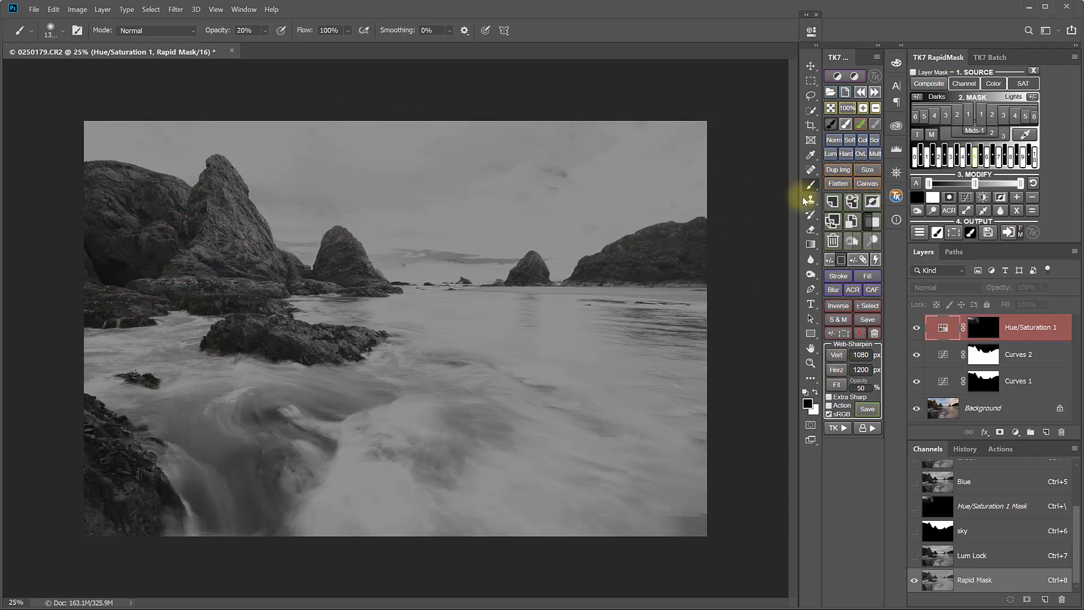
{"action": "left_click", "coordinate": [981, 164]}
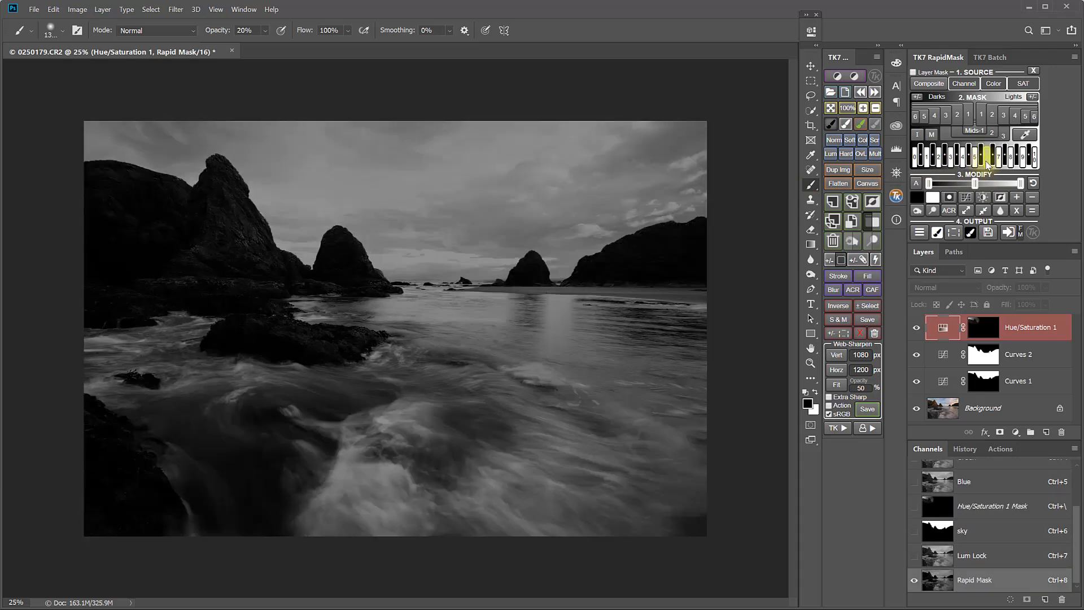
{"action": "left_click", "coordinate": [963, 165]}
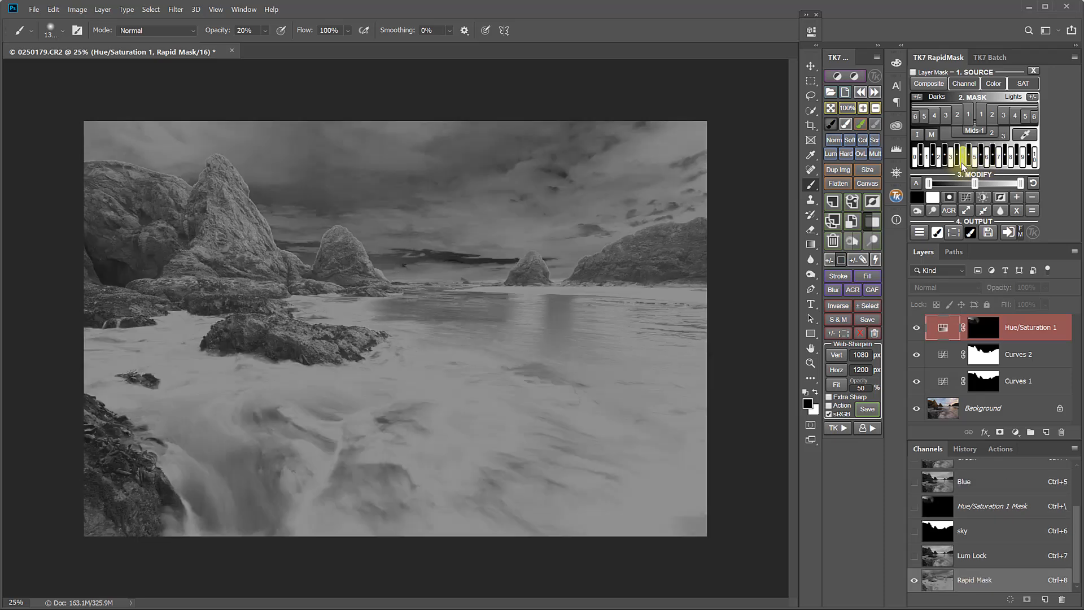
{"action": "left_click", "coordinate": [969, 162]}
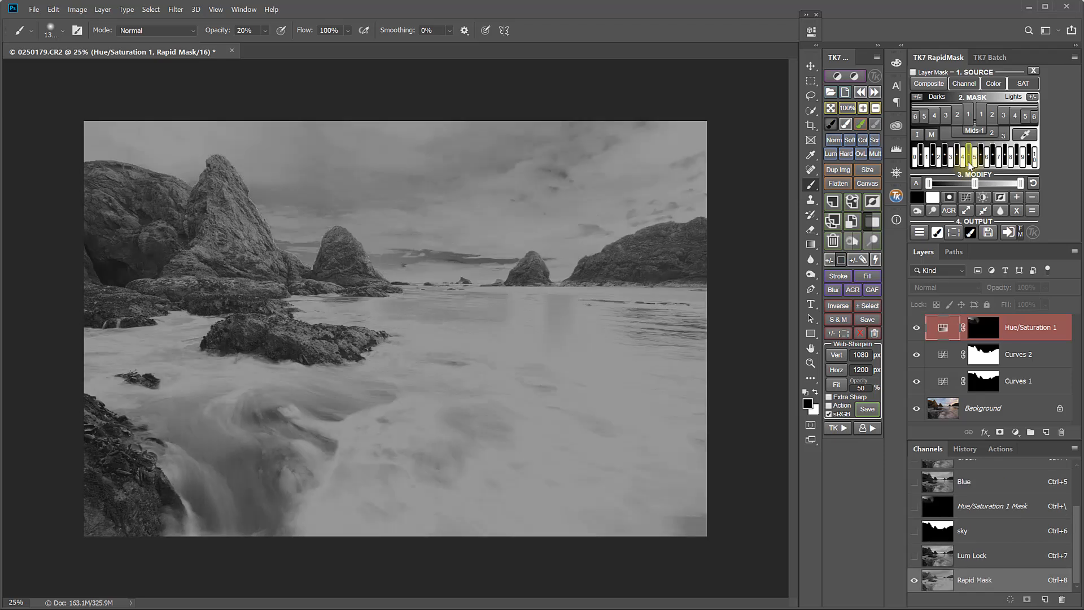
{"action": "left_click", "coordinate": [963, 165]}
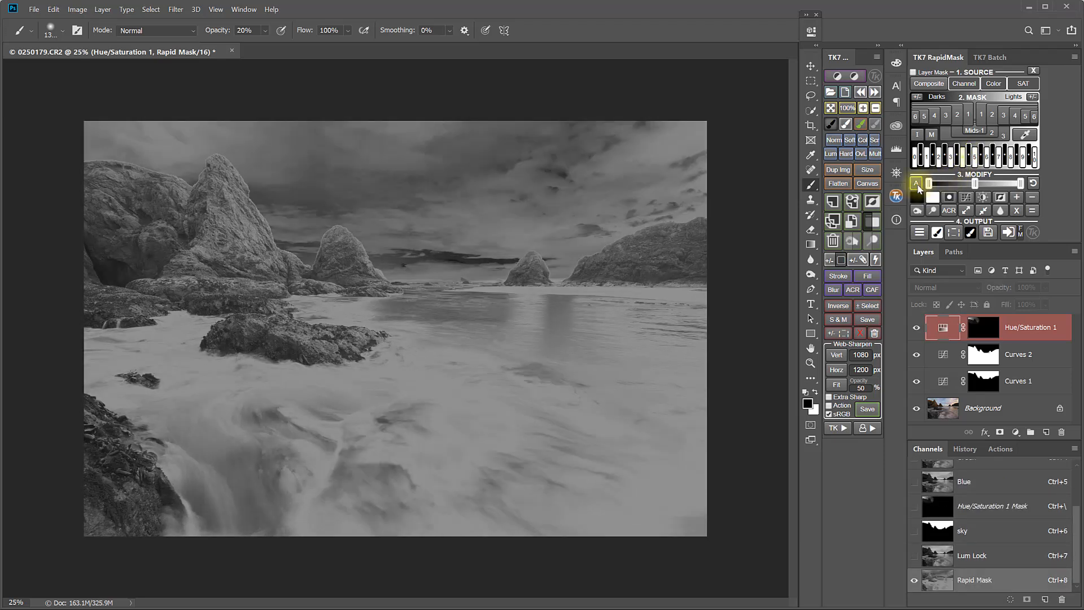
{"action": "left_click", "coordinate": [917, 185]}
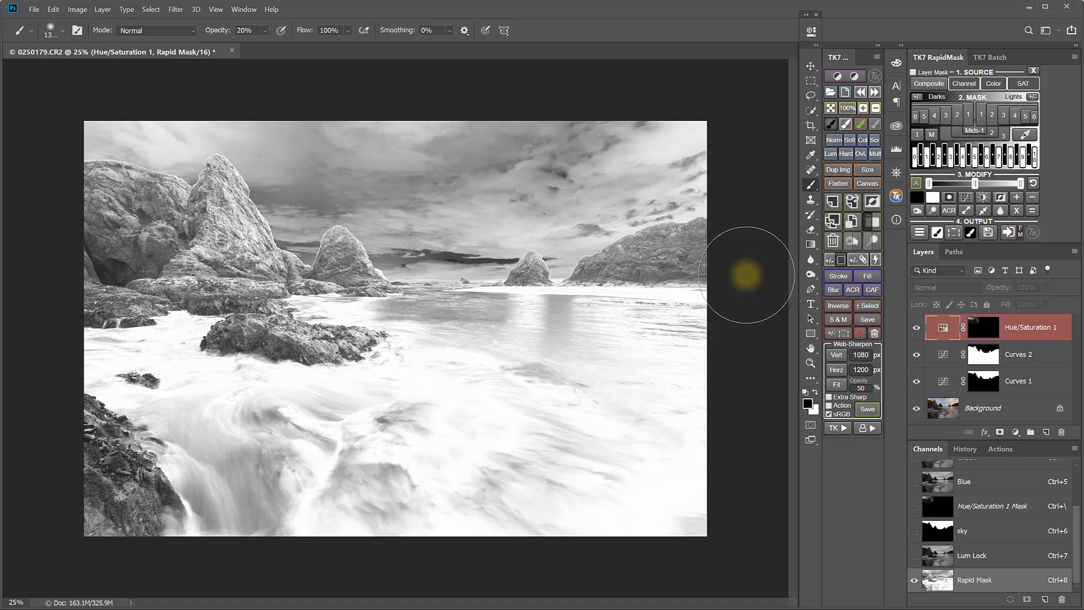
Add a Dodge (white paint) overlay layer through the mask and paint over the upper sky at 6% brush opacity
{"action": "left_click", "coordinate": [954, 235]}
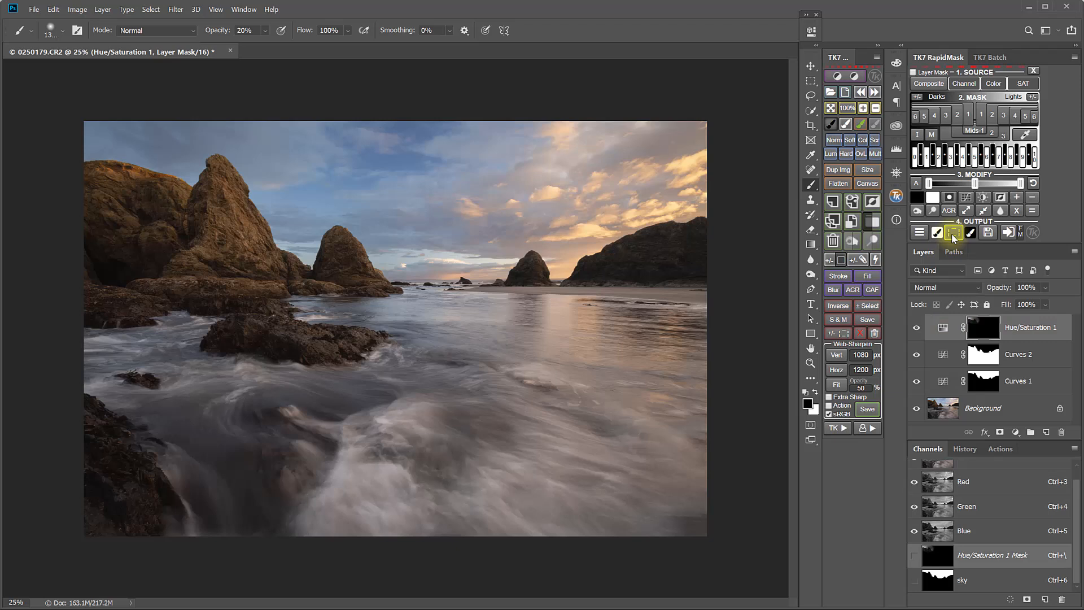
{"action": "left_click", "coordinate": [877, 243]}
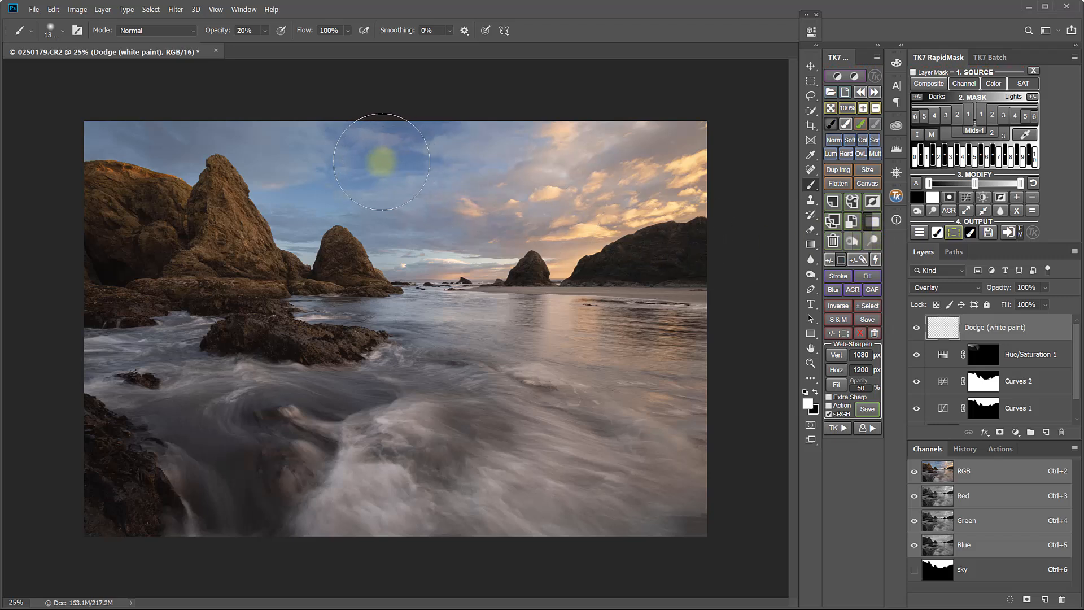
{"action": "left_click", "coordinate": [265, 30]}
{"action": "left_click_drag", "start_coordinate": [271, 47], "coordinate": [263, 45]}
{"action": "mouse_move", "coordinate": [400, 166]}
{"action": "left_mouse_down"}
{"action": "mouse_move", "coordinate": [415, 156]}
{"action": "mouse_move", "coordinate": [342, 173]}
{"action": "mouse_move", "coordinate": [430, 139]}
{"action": "left_mouse_up"}
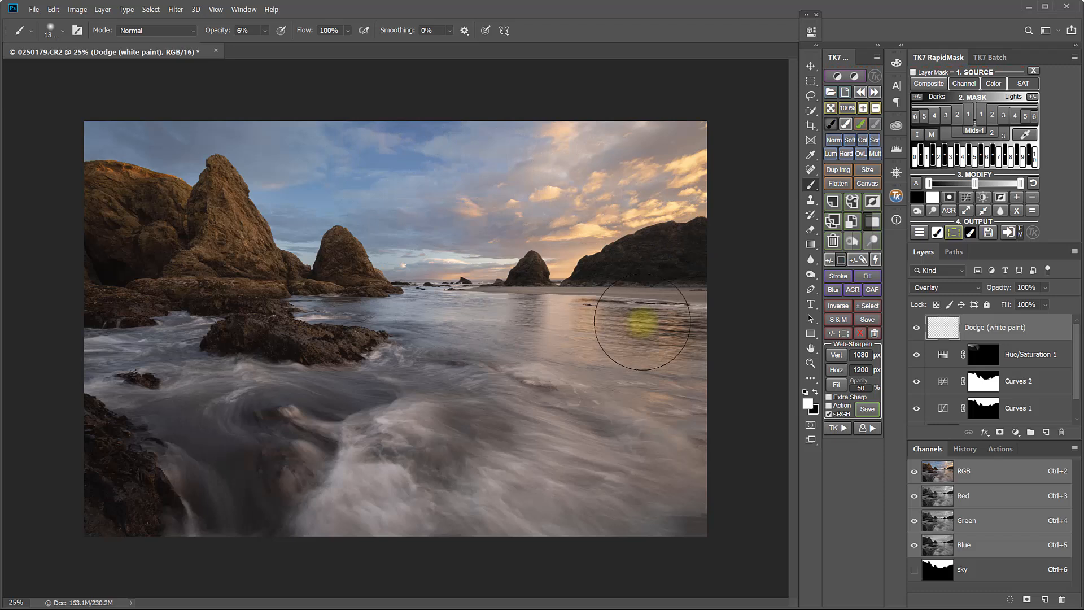
Toggle the Dodge layer on and off to compare its effect
{"action": "left_click", "coordinate": [916, 329]}
{"action": "left_click", "coordinate": [916, 329]}
{"action": "left_click", "coordinate": [916, 329]}
{"action": "left_click", "coordinate": [916, 329]}
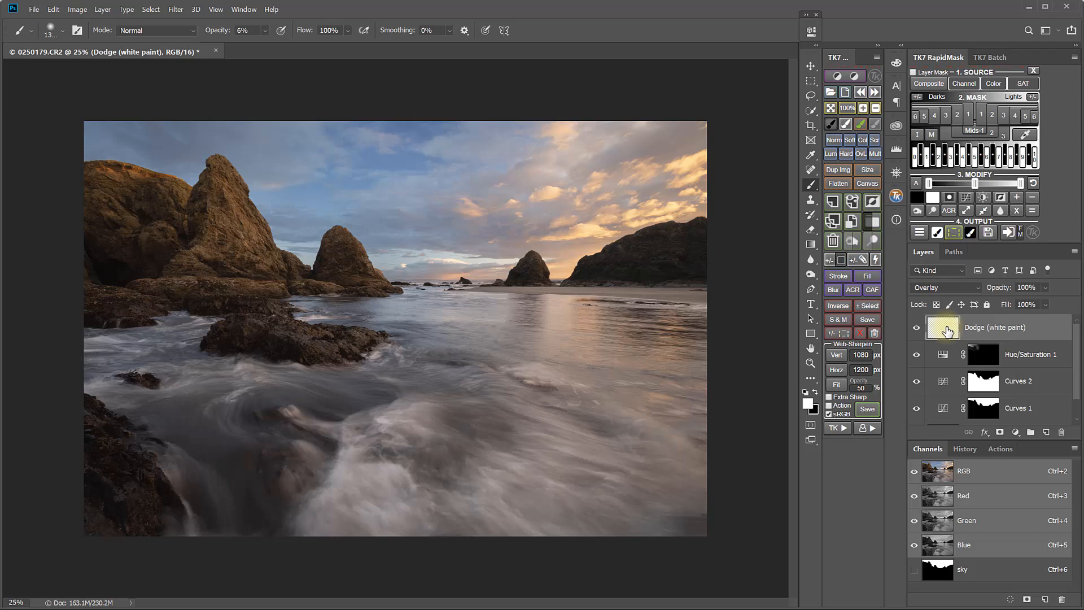
Set the brush to 40% opacity and size 300
{"action": "left_click", "coordinate": [876, 125]}
{"action": "left_click_drag", "start_coordinate": [210, 33], "coordinate": [229, 32]}
{"action": "key", "text": "bracketleft"}
{"action": "key", "text": "bracketleft"}
{"action": "key", "text": "bracketleft"}
{"action": "key", "text": "bracketleft"}
{"action": "key", "text": "bracketleft"}
{"action": "key", "text": "bracketleft"}
{"action": "key", "text": "bracketleft"}
{"action": "key", "text": "bracketleft"}
{"action": "key", "text": "bracketleft"}
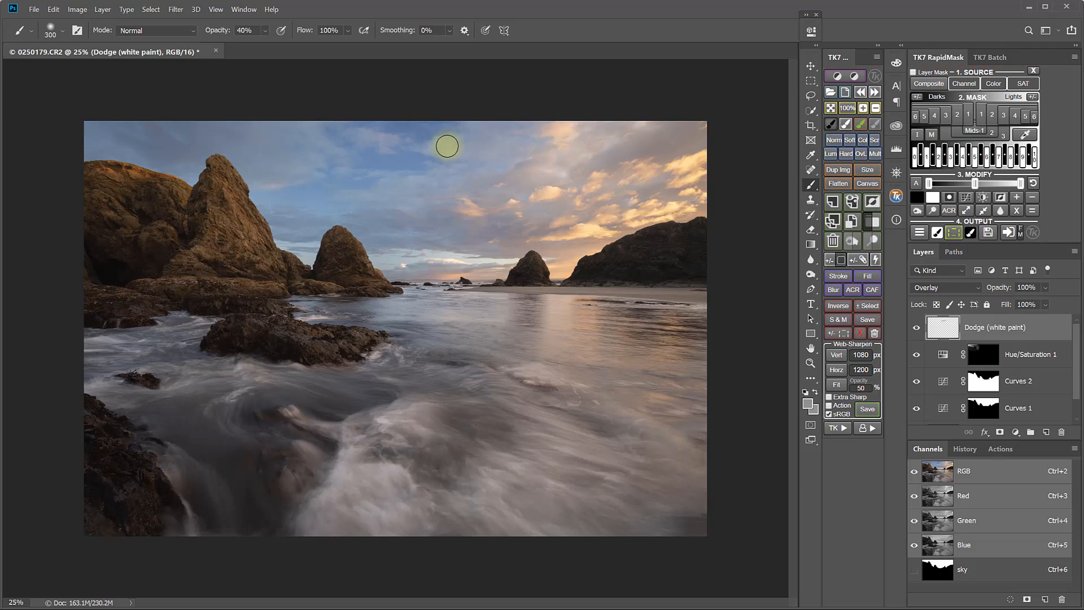
Compare the Dodge layer on and off and set its layer opacity to 67%
{"action": "left_click", "coordinate": [916, 329]}
{"action": "left_click", "coordinate": [916, 329]}
{"action": "left_click", "coordinate": [917, 329]}
{"action": "left_click", "coordinate": [916, 329]}
{"action": "left_click", "coordinate": [1045, 287]}
{"action": "left_click_drag", "start_coordinate": [1065, 302], "coordinate": [1036, 303]}
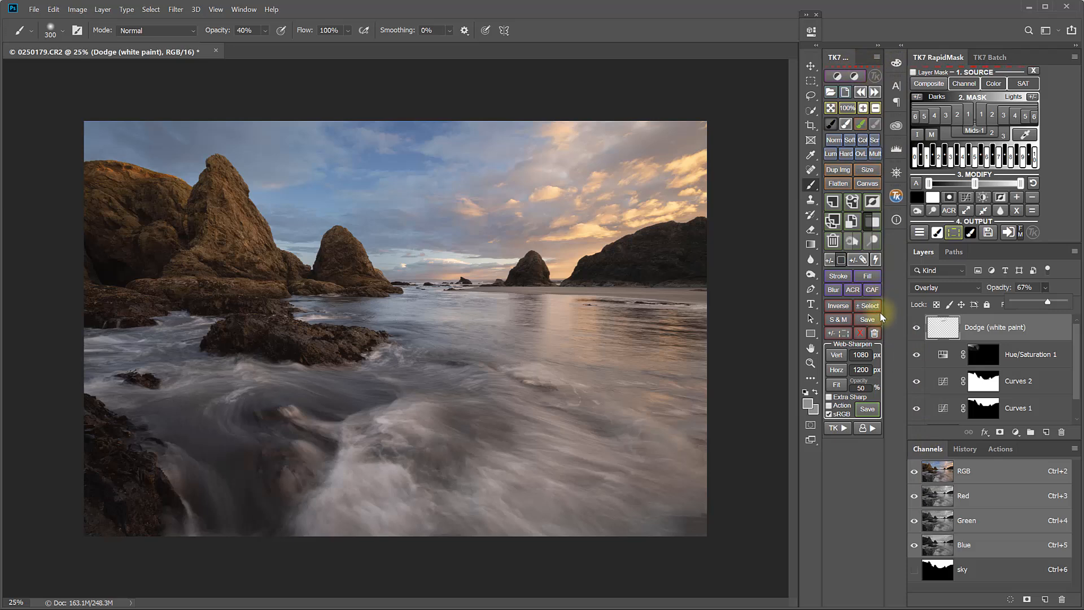
Deselect and generate a new Rapid Mask from the Red channel
{"action": "left_click", "coordinate": [865, 306]}
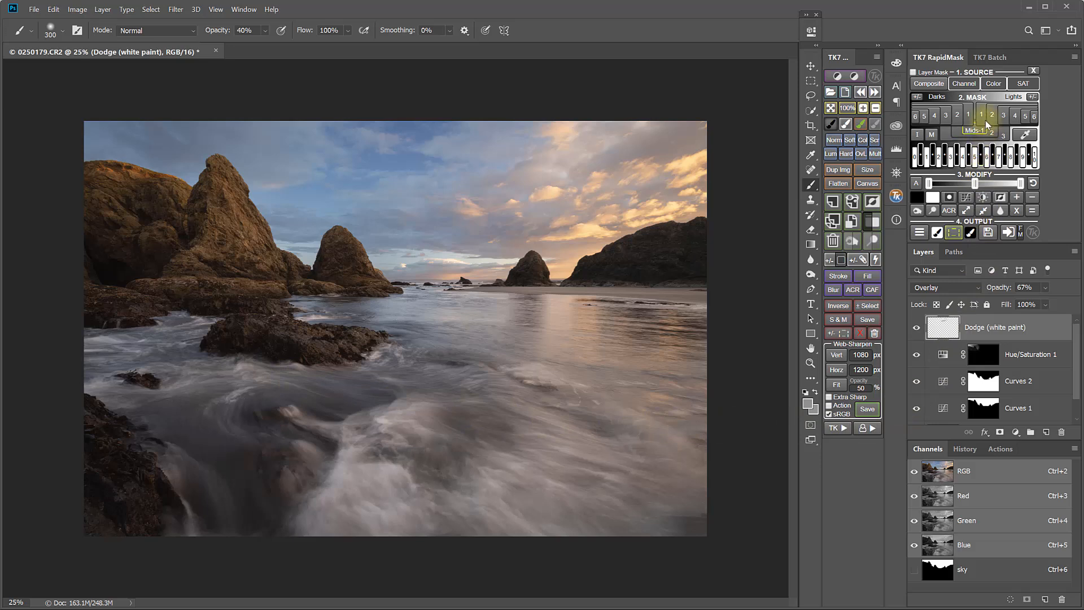
{"action": "mouse_move", "coordinate": [970, 84]}
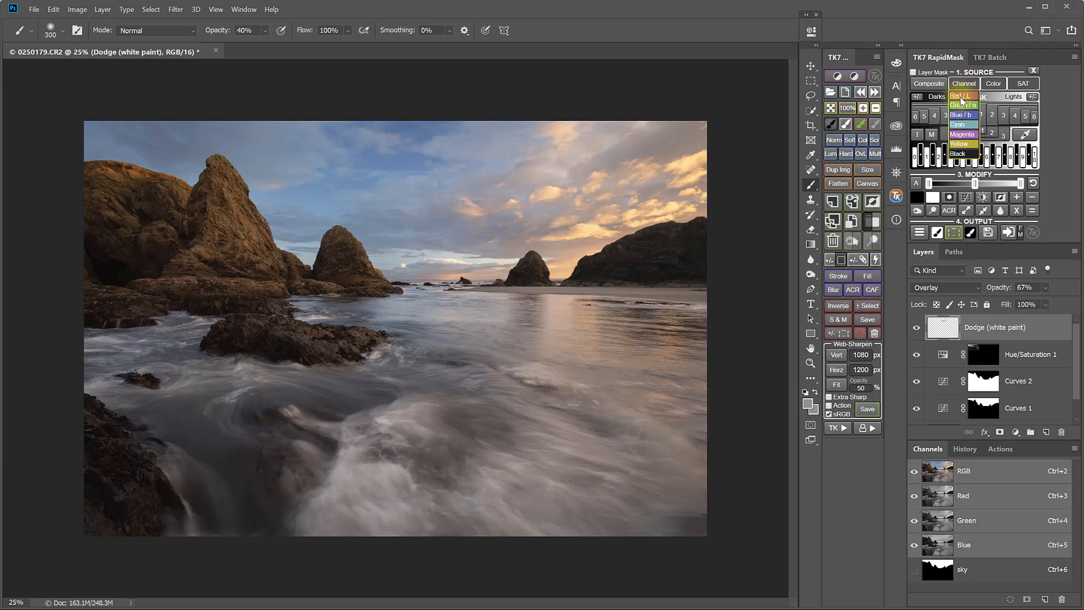
{"action": "left_click", "coordinate": [962, 98]}
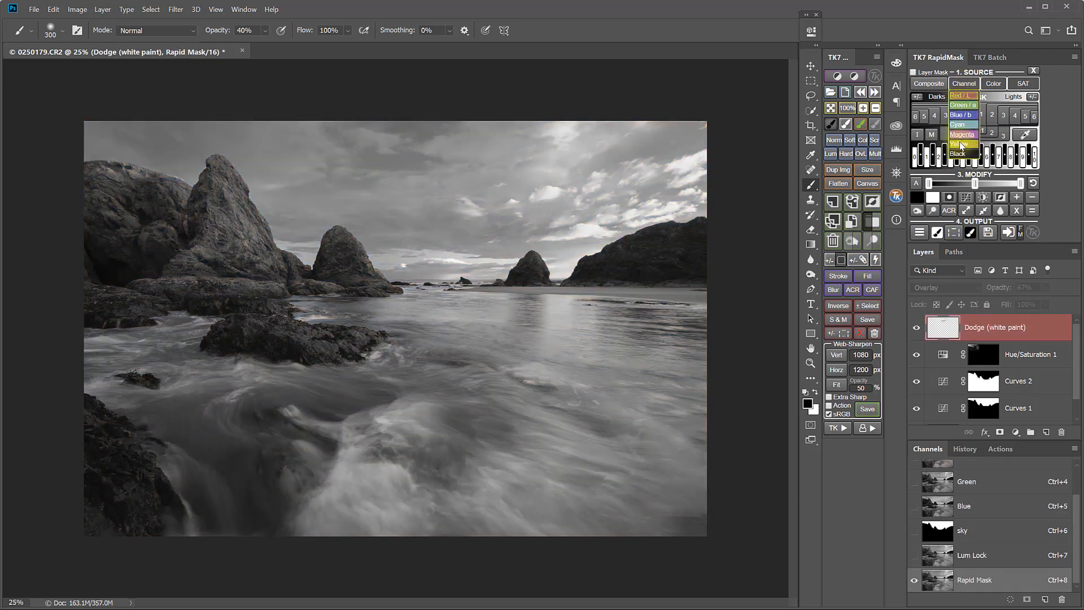
Generate a new darks-based Rapid Mask from a chosen source channel and increase its contrast with the Modify slider
{"action": "left_click", "coordinate": [959, 145]}
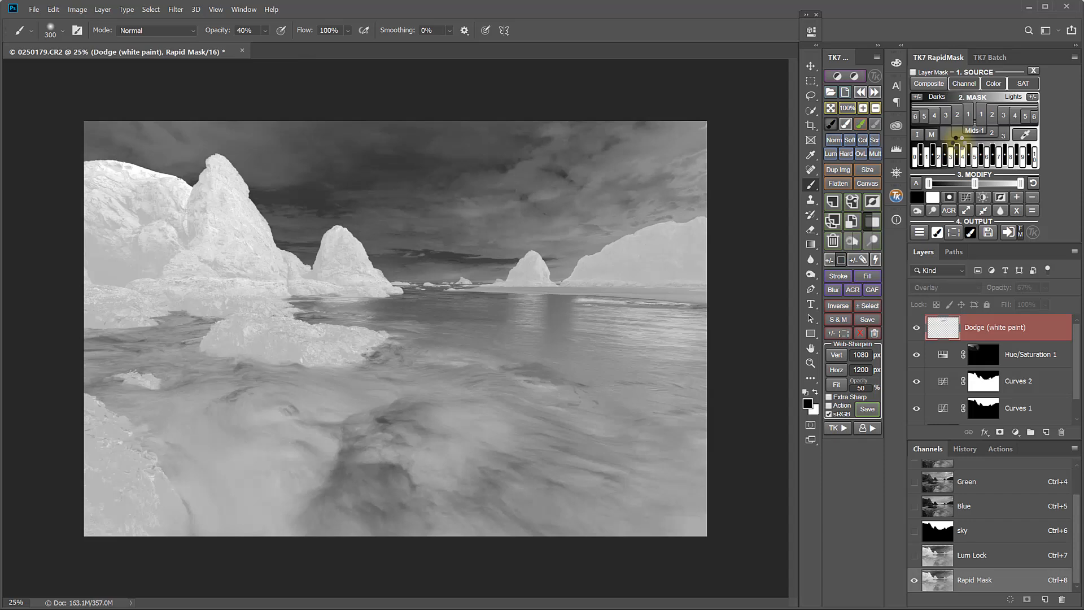
{"action": "left_click", "coordinate": [967, 116]}
{"action": "left_click", "coordinate": [944, 117]}
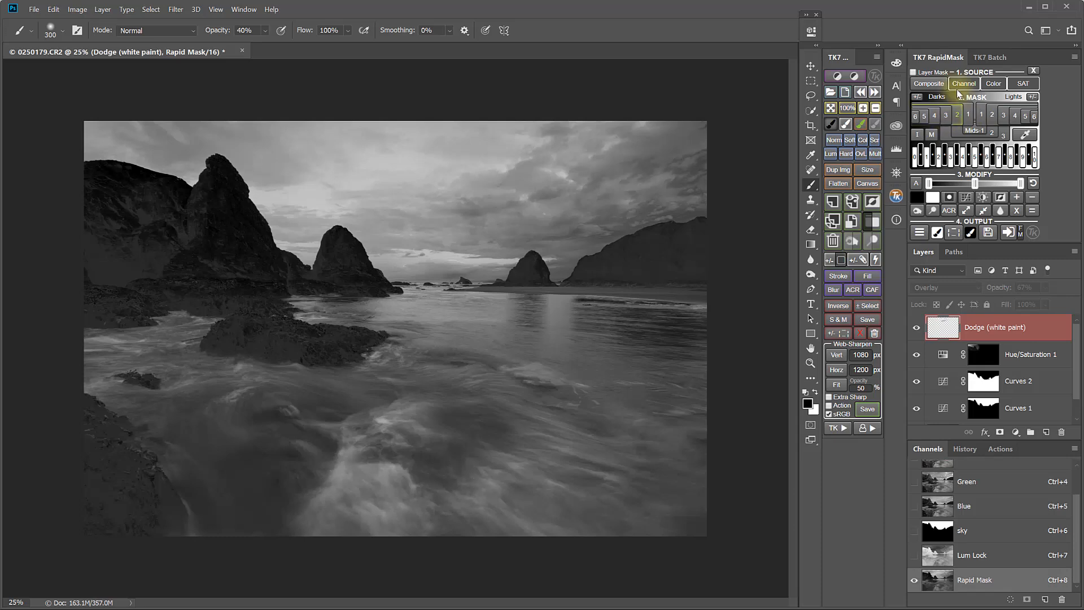
{"action": "left_click", "coordinate": [964, 83]}
{"action": "left_click", "coordinate": [960, 96]}
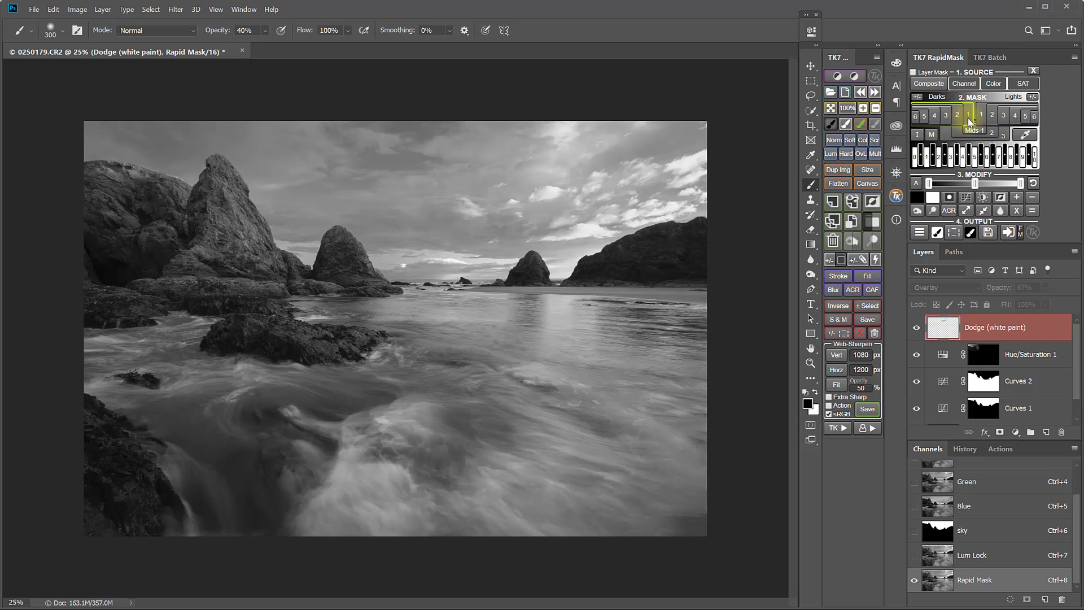
{"action": "left_click", "coordinate": [957, 118]}
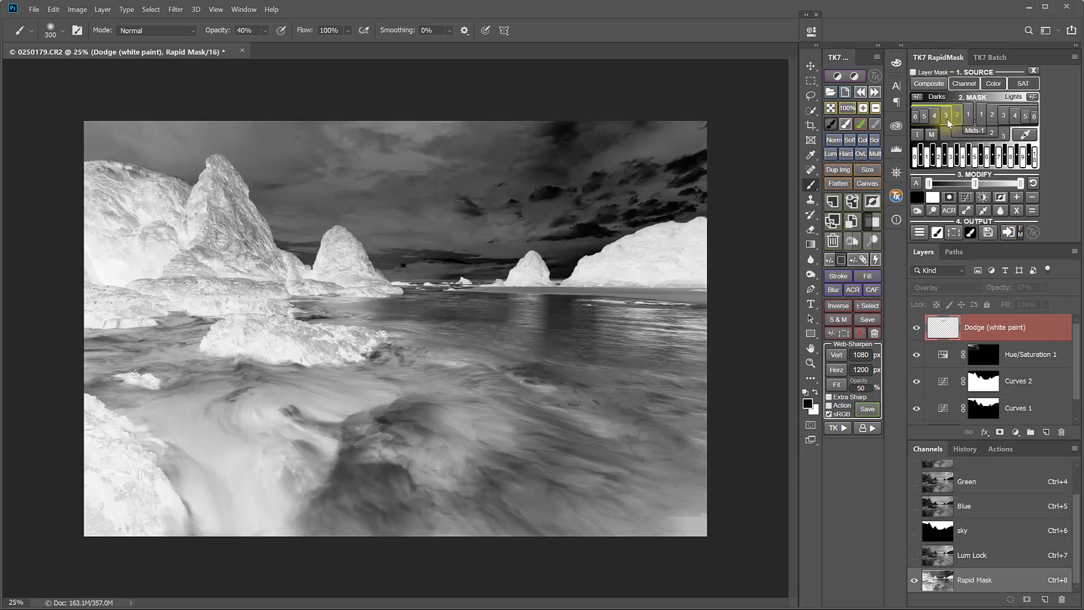
{"action": "left_click", "coordinate": [946, 117]}
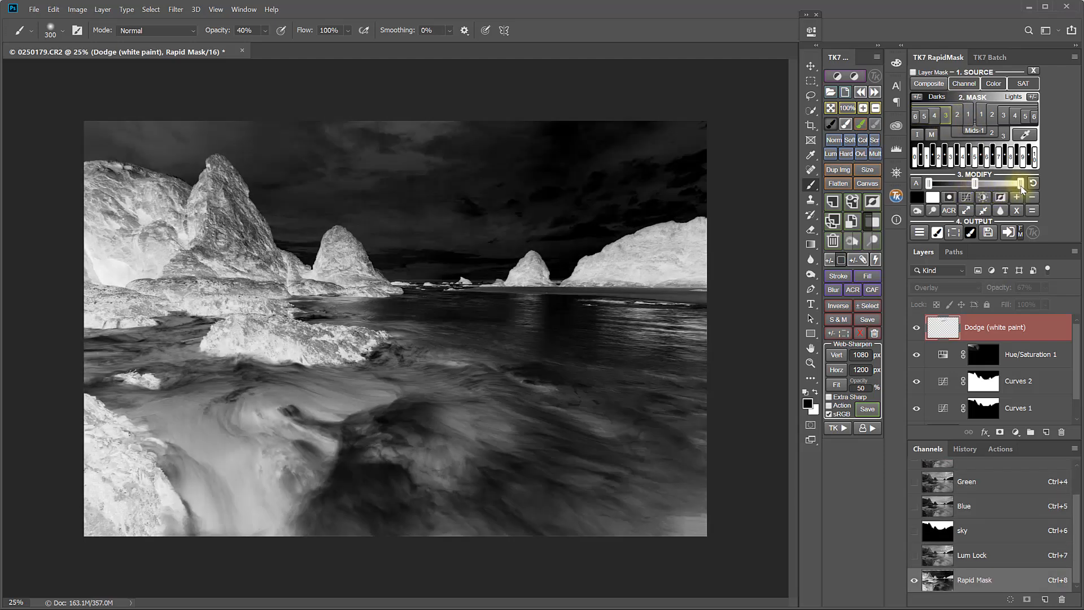
{"action": "left_click_drag", "start_coordinate": [1022, 186], "coordinate": [960, 187]}
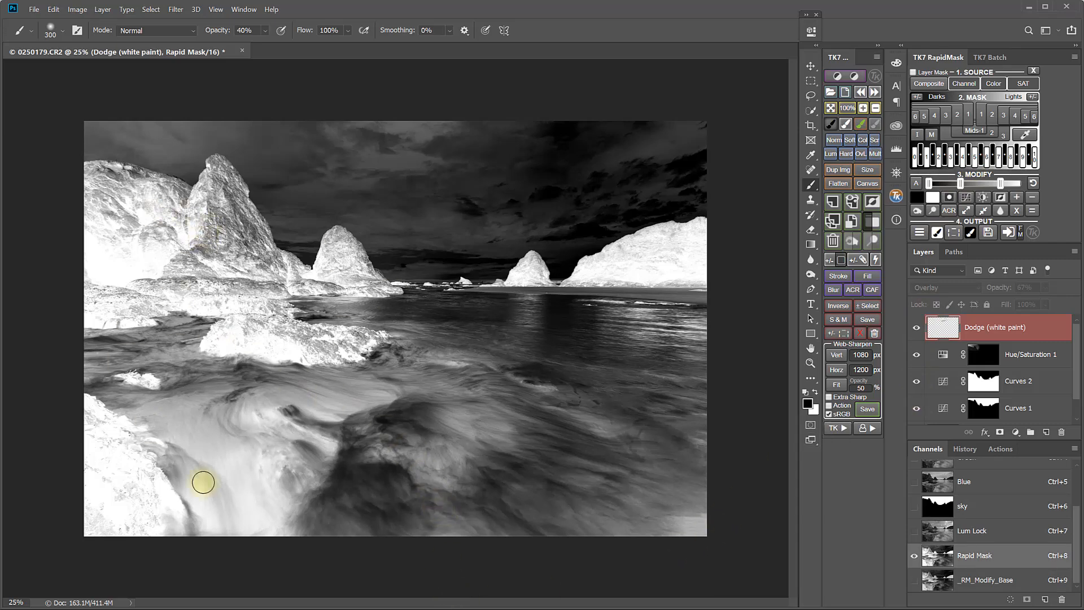
Paint black on the Rapid Mask at 50% and 100% opacity to hide the right-hand sea and sky
{"action": "left_click", "coordinate": [919, 200]}
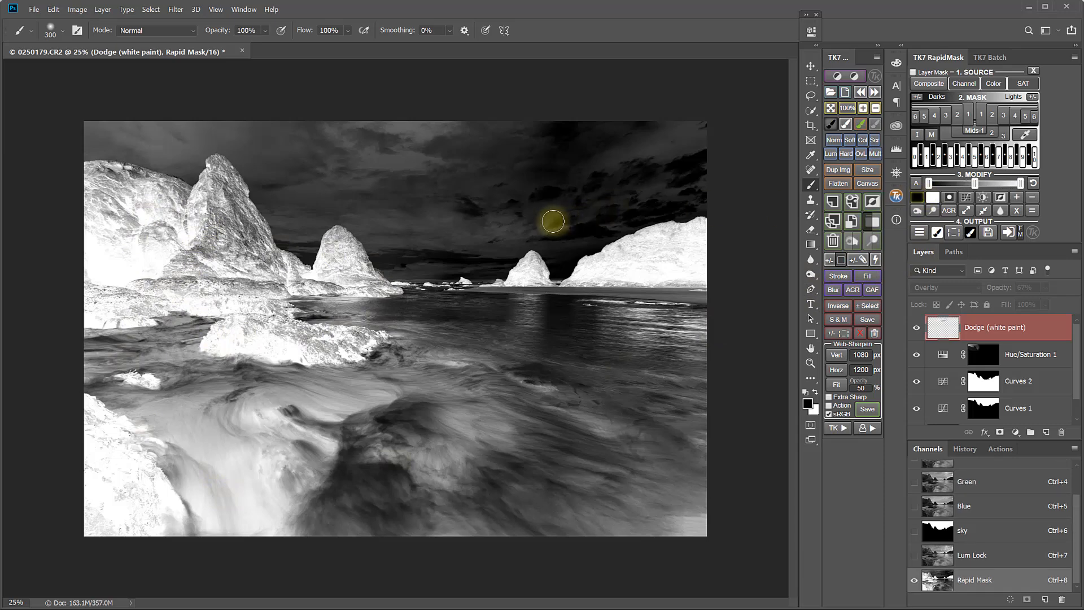
{"action": "key", "text": "bracketright"}
{"action": "key", "text": "bracketright"}
{"action": "key", "text": "bracketright"}
{"action": "key", "text": "bracketright"}
{"action": "key", "text": "bracketright"}
{"action": "key", "text": "bracketright"}
{"action": "key", "text": "bracketright"}
{"action": "key", "text": "bracketright"}
{"action": "key", "text": "bracketright"}
{"action": "key", "text": "bracketright"}
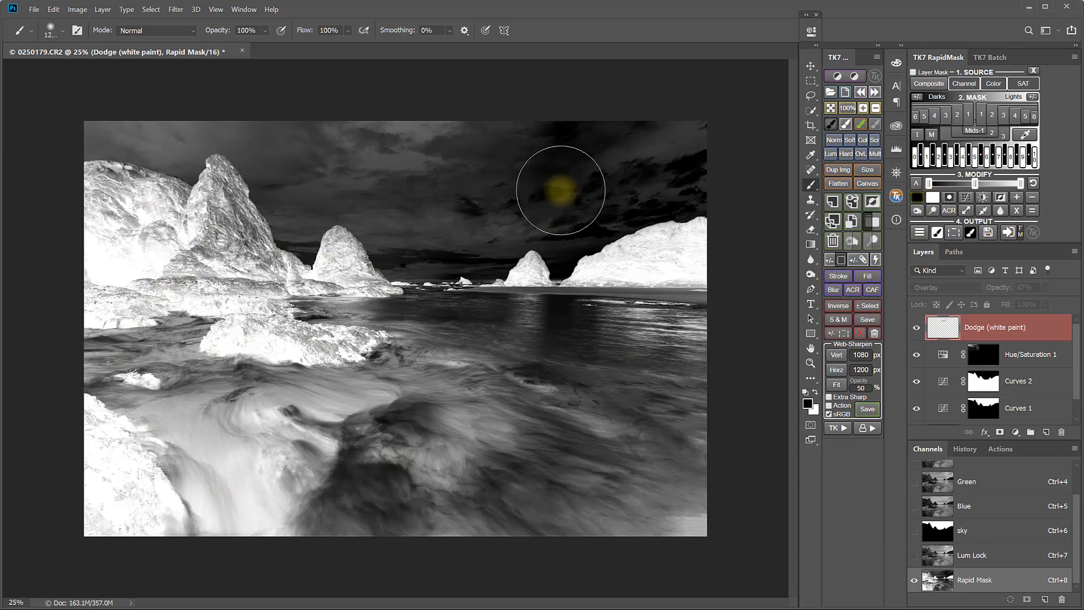
{"action": "key", "text": "5"}
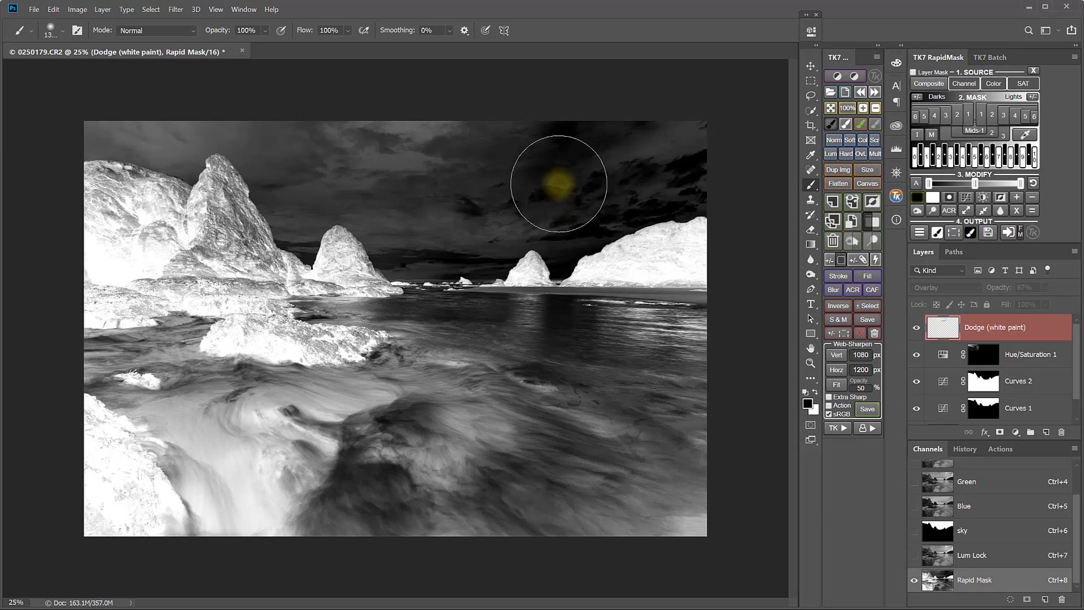
{"action": "mouse_move", "coordinate": [766, 148]}
{"action": "left_mouse_down"}
{"action": "mouse_move", "coordinate": [513, 188]}
{"action": "mouse_move", "coordinate": [678, 286]}
{"action": "mouse_move", "coordinate": [636, 249]}
{"action": "mouse_move", "coordinate": [716, 263]}
{"action": "mouse_move", "coordinate": [448, 140]}
{"action": "mouse_move", "coordinate": [419, 150]}
{"action": "mouse_move", "coordinate": [758, 323]}
{"action": "mouse_move", "coordinate": [605, 424]}
{"action": "left_mouse_up"}
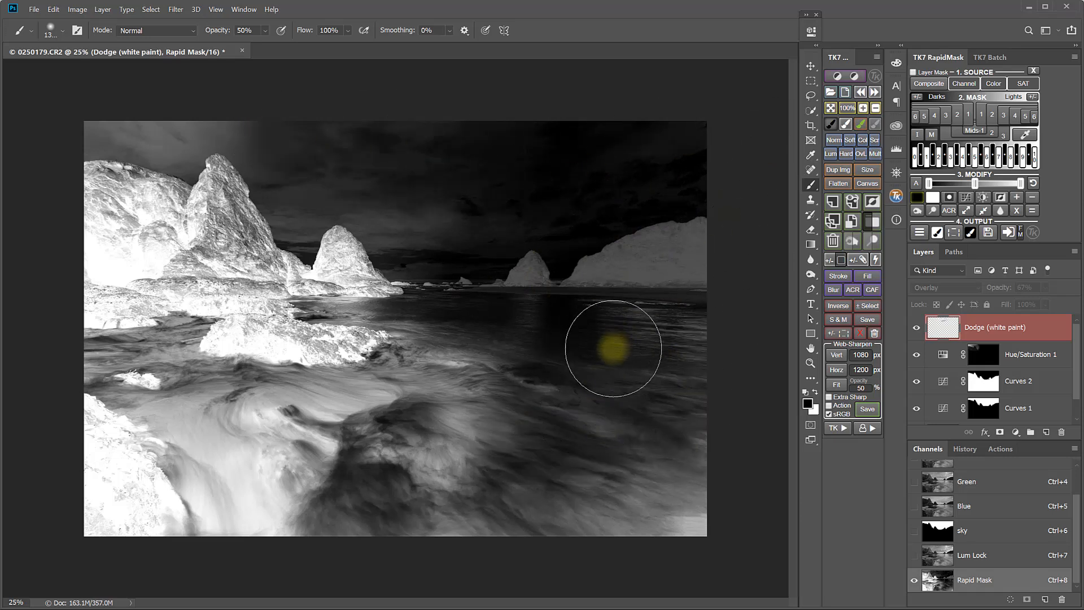
{"action": "key", "text": "0"}
{"action": "mouse_move", "coordinate": [453, 141]}
{"action": "left_mouse_down"}
{"action": "mouse_move", "coordinate": [770, 171]}
{"action": "mouse_move", "coordinate": [554, 237]}
{"action": "mouse_move", "coordinate": [697, 251]}
{"action": "mouse_move", "coordinate": [694, 292]}
{"action": "mouse_move", "coordinate": [646, 380]}
{"action": "mouse_move", "coordinate": [613, 506]}
{"action": "mouse_move", "coordinate": [623, 562]}
{"action": "mouse_move", "coordinate": [702, 343]}
{"action": "left_mouse_up"}
{"action": "mouse_move", "coordinate": [511, 509]}
{"action": "left_mouse_down"}
{"action": "mouse_move", "coordinate": [565, 441]}
{"action": "mouse_move", "coordinate": [395, 445]}
{"action": "mouse_move", "coordinate": [471, 381]}
{"action": "mouse_move", "coordinate": [388, 437]}
{"action": "mouse_move", "coordinate": [300, 439]}
{"action": "mouse_move", "coordinate": [314, 503]}
{"action": "mouse_move", "coordinate": [686, 501]}
{"action": "mouse_move", "coordinate": [676, 394]}
{"action": "mouse_move", "coordinate": [581, 486]}
{"action": "left_mouse_up"}
Paint more black on the mask with smaller and larger brushes over the midground water, lower-left foreground and upper sky
{"action": "key", "text": "bracketleft"}
{"action": "key", "text": "bracketleft"}
{"action": "key", "text": "bracketleft"}
{"action": "key", "text": "bracketleft"}
{"action": "key", "text": "bracketleft"}
{"action": "key", "text": "bracketleft"}
{"action": "key", "text": "bracketleft"}
{"action": "key", "text": "bracketleft"}
{"action": "key", "text": "bracketleft"}
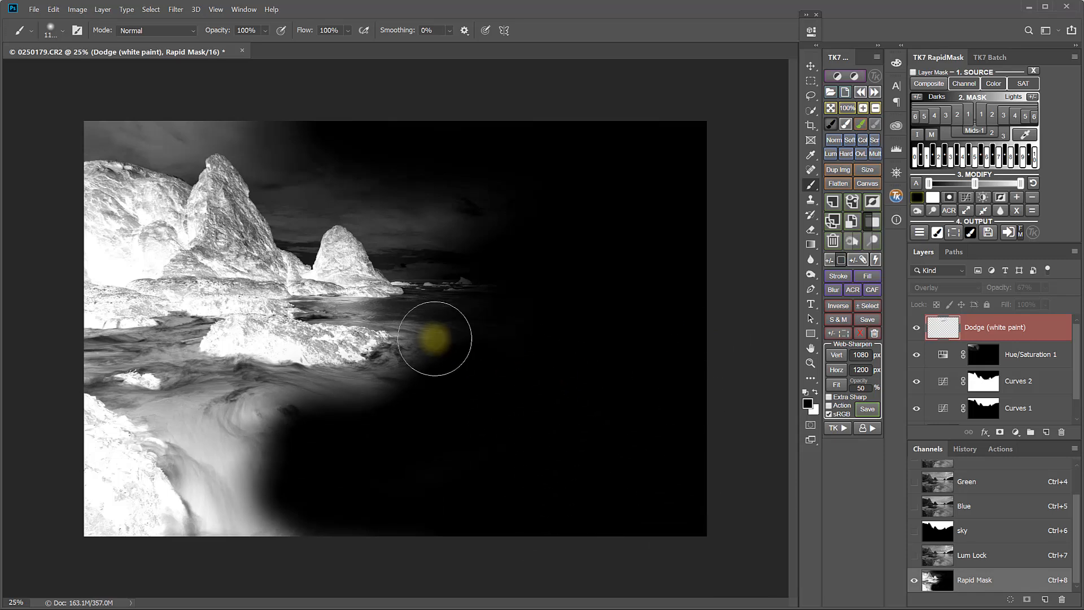
{"action": "mouse_move", "coordinate": [331, 309]}
{"action": "left_mouse_down"}
{"action": "mouse_move", "coordinate": [455, 317]}
{"action": "mouse_move", "coordinate": [355, 409]}
{"action": "mouse_move", "coordinate": [421, 364]}
{"action": "mouse_move", "coordinate": [327, 395]}
{"action": "mouse_move", "coordinate": [268, 396]}
{"action": "mouse_move", "coordinate": [197, 372]}
{"action": "mouse_move", "coordinate": [181, 334]}
{"action": "mouse_move", "coordinate": [91, 361]}
{"action": "mouse_move", "coordinate": [109, 347]}
{"action": "mouse_move", "coordinate": [174, 341]}
{"action": "mouse_move", "coordinate": [129, 360]}
{"action": "mouse_move", "coordinate": [170, 369]}
{"action": "mouse_move", "coordinate": [174, 386]}
{"action": "mouse_move", "coordinate": [157, 407]}
{"action": "mouse_move", "coordinate": [118, 404]}
{"action": "mouse_move", "coordinate": [93, 381]}
{"action": "mouse_move", "coordinate": [97, 346]}
{"action": "mouse_move", "coordinate": [174, 346]}
{"action": "left_mouse_up"}
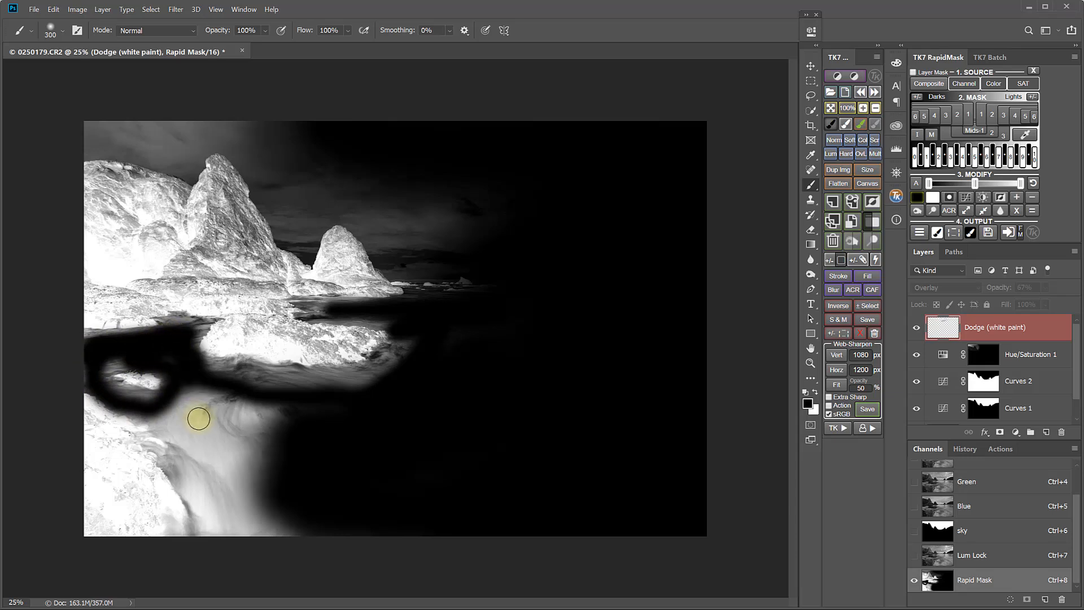
{"action": "key", "text": "bracketright"}
{"action": "key", "text": "bracketright"}
{"action": "key", "text": "bracketright"}
{"action": "key", "text": "bracketright"}
{"action": "key", "text": "bracketright"}
{"action": "mouse_move", "coordinate": [174, 426]}
{"action": "left_mouse_down"}
{"action": "mouse_move", "coordinate": [235, 529]}
{"action": "mouse_move", "coordinate": [215, 403]}
{"action": "mouse_move", "coordinate": [407, 402]}
{"action": "mouse_move", "coordinate": [219, 459]}
{"action": "mouse_move", "coordinate": [286, 508]}
{"action": "left_mouse_up"}
{"action": "mouse_move", "coordinate": [395, 145]}
{"action": "left_mouse_down"}
{"action": "mouse_move", "coordinate": [330, 148]}
{"action": "mouse_move", "coordinate": [314, 175]}
{"action": "mouse_move", "coordinate": [422, 215]}
{"action": "mouse_move", "coordinate": [452, 251]}
{"action": "mouse_move", "coordinate": [431, 244]}
{"action": "mouse_move", "coordinate": [427, 257]}
{"action": "mouse_move", "coordinate": [490, 273]}
{"action": "mouse_move", "coordinate": [454, 280]}
{"action": "mouse_move", "coordinate": [421, 222]}
{"action": "mouse_move", "coordinate": [323, 142]}
{"action": "mouse_move", "coordinate": [253, 120]}
{"action": "mouse_move", "coordinate": [110, 124]}
{"action": "mouse_move", "coordinate": [271, 125]}
{"action": "mouse_move", "coordinate": [301, 192]}
{"action": "left_mouse_up"}
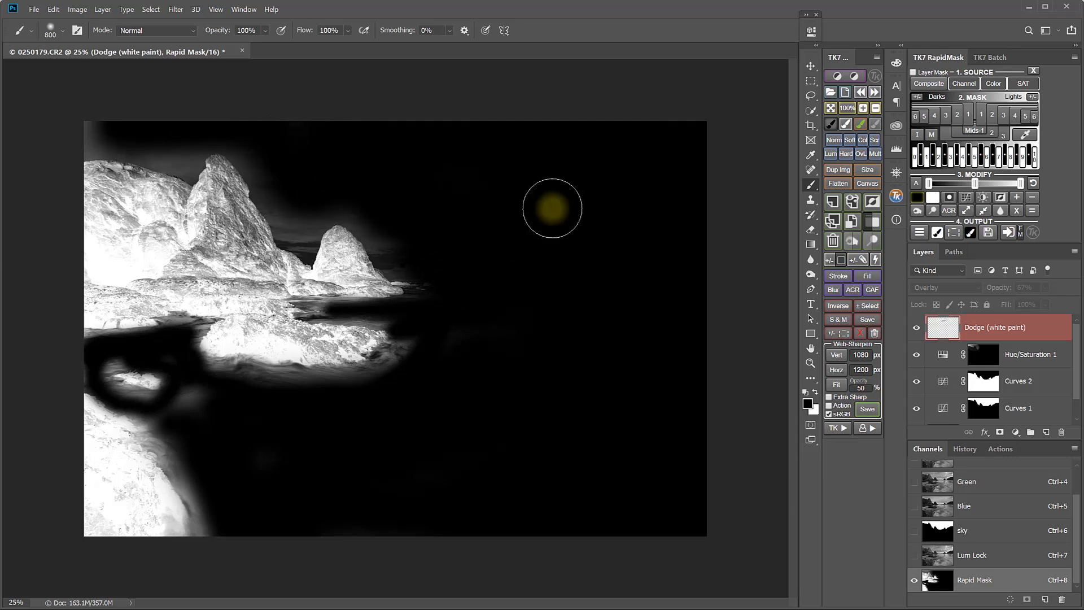
Output the mask as a Brightness/Contrast layer, set Brightness to 85 and the layer opacity to 87%
{"action": "left_click", "coordinate": [918, 236]}
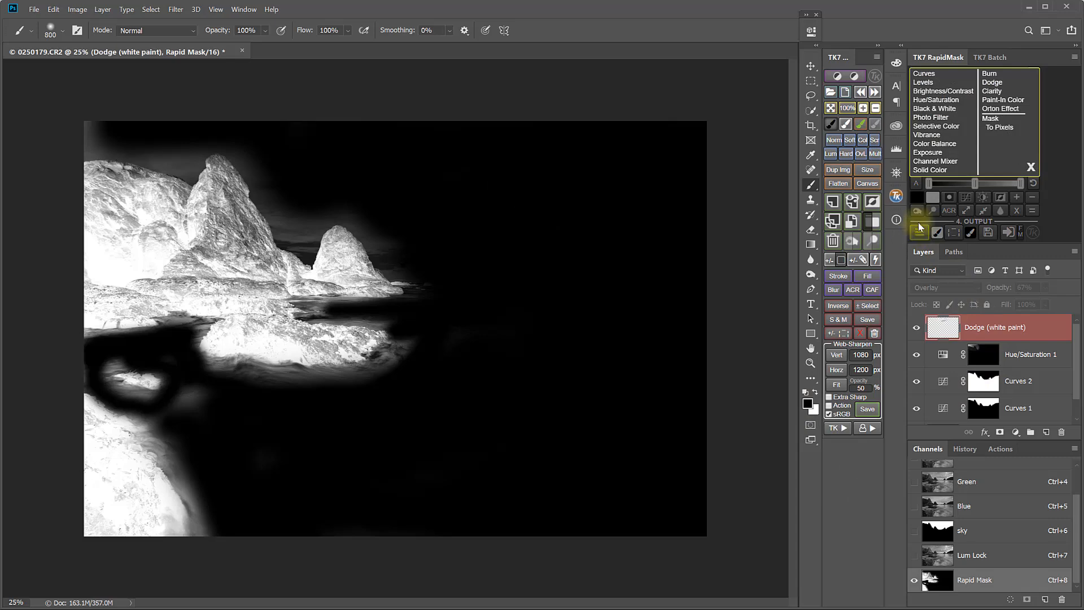
{"action": "left_click", "coordinate": [933, 91]}
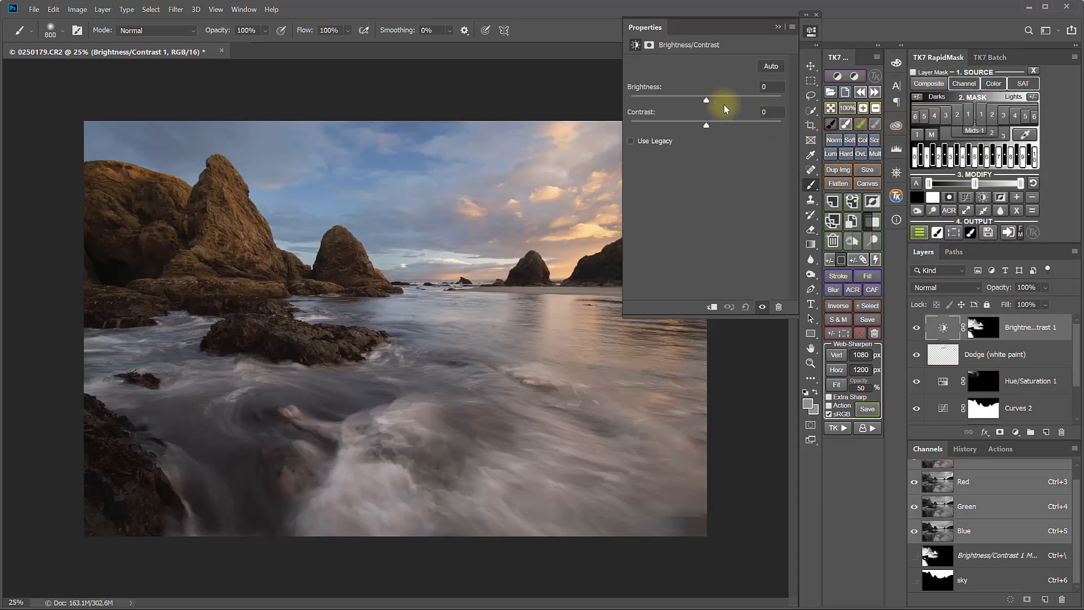
{"action": "left_click", "coordinate": [983, 330], "text": "alt"}
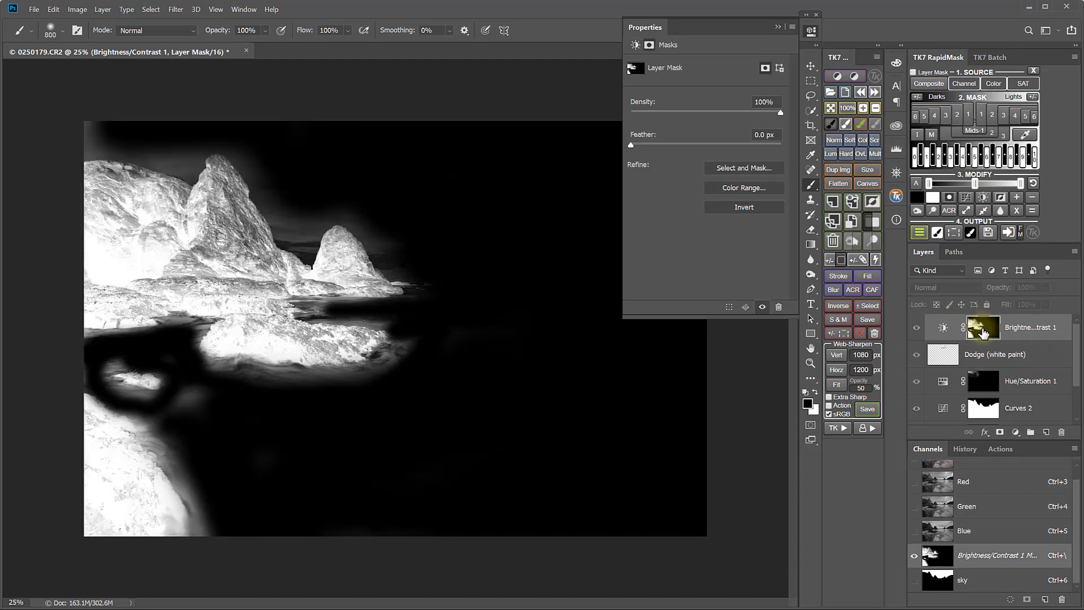
{"action": "left_click", "coordinate": [983, 332], "text": "alt"}
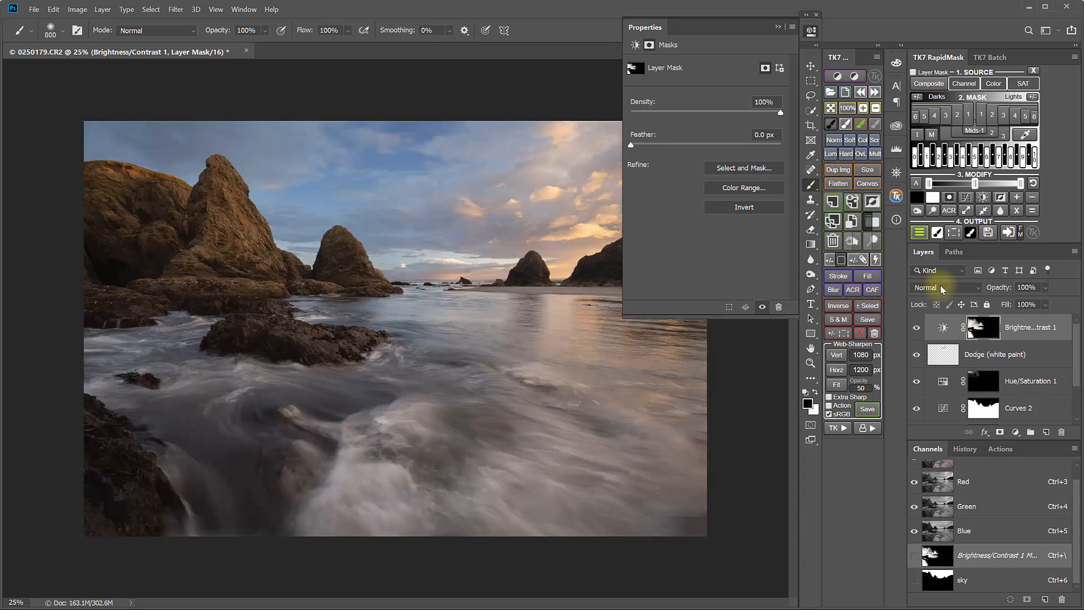
{"action": "left_click", "coordinate": [943, 333]}
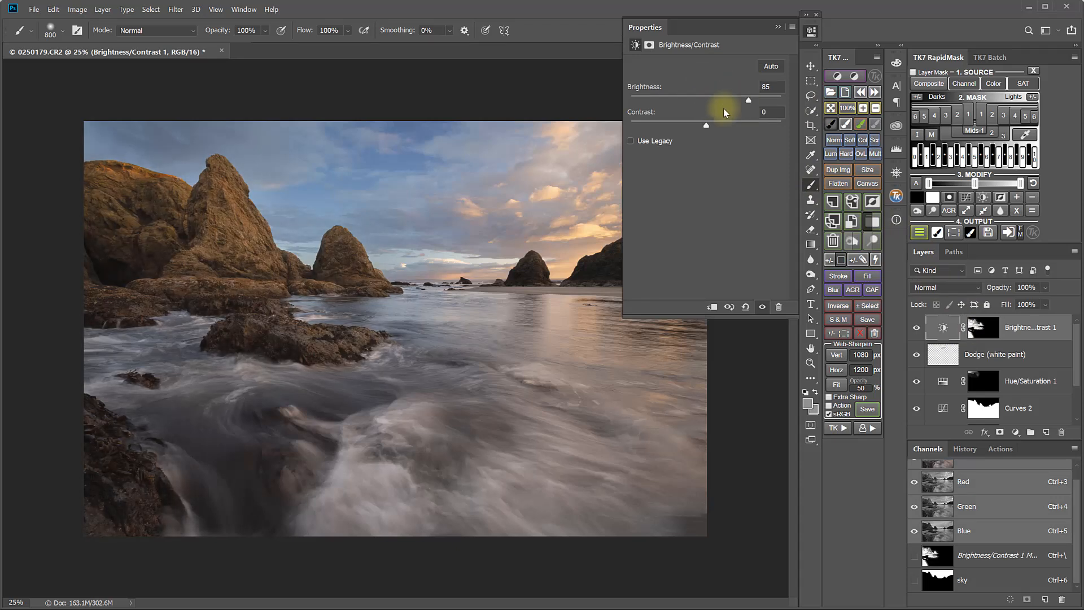
{"action": "left_click_drag", "start_coordinate": [723, 125], "coordinate": [748, 105]}
{"action": "left_click", "coordinate": [811, 31]}
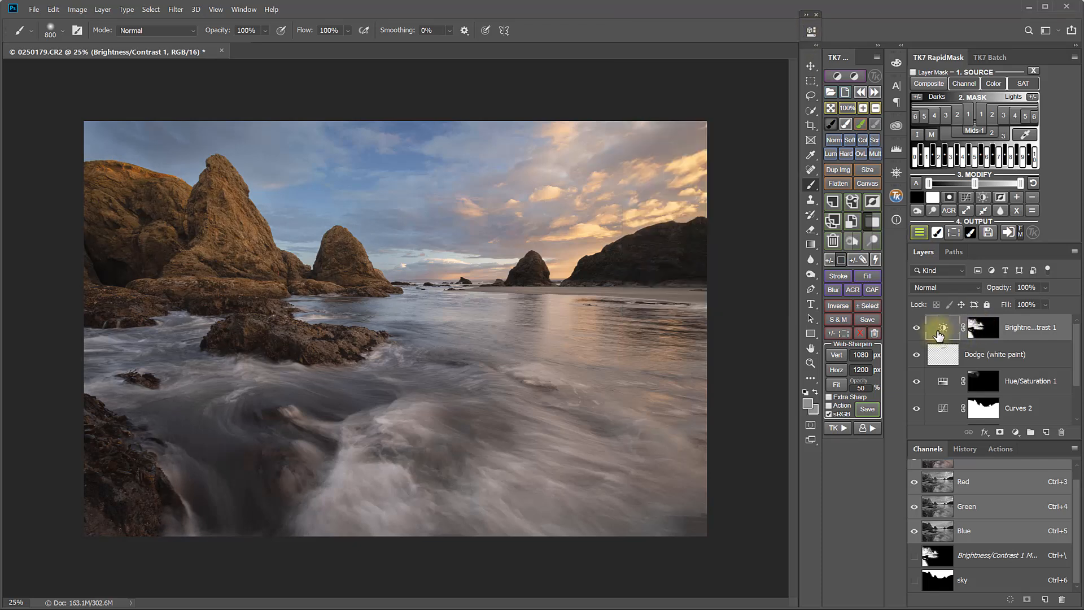
{"action": "mouse_move", "coordinate": [1065, 305]}
{"action": "left_mouse_down"}
{"action": "mouse_move", "coordinate": [1025, 305]}
{"action": "mouse_move", "coordinate": [1062, 307]}
{"action": "left_mouse_up"}
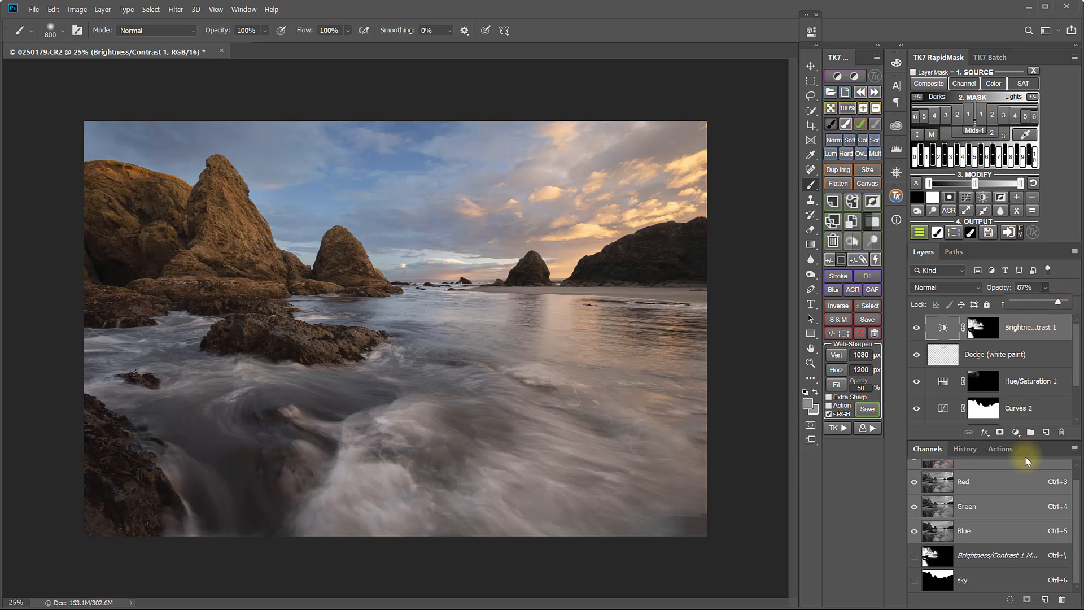
Run the Clarity action with a High Pass radius of 112.9 pixels
{"action": "left_click", "coordinate": [845, 428]}
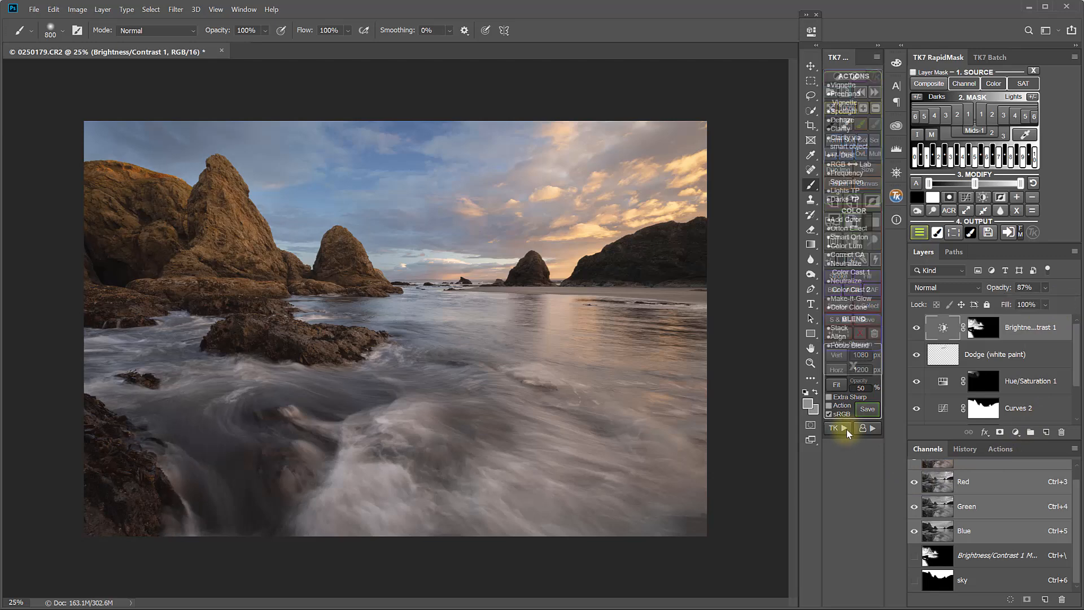
{"action": "left_click", "coordinate": [841, 130]}
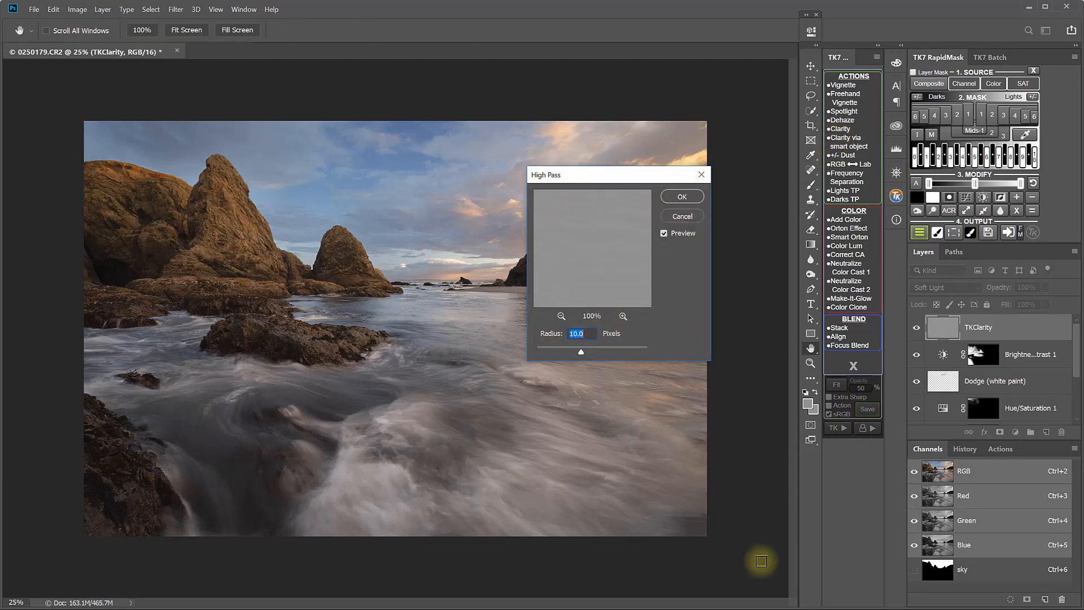
{"action": "key", "text": "ctrl+1"}
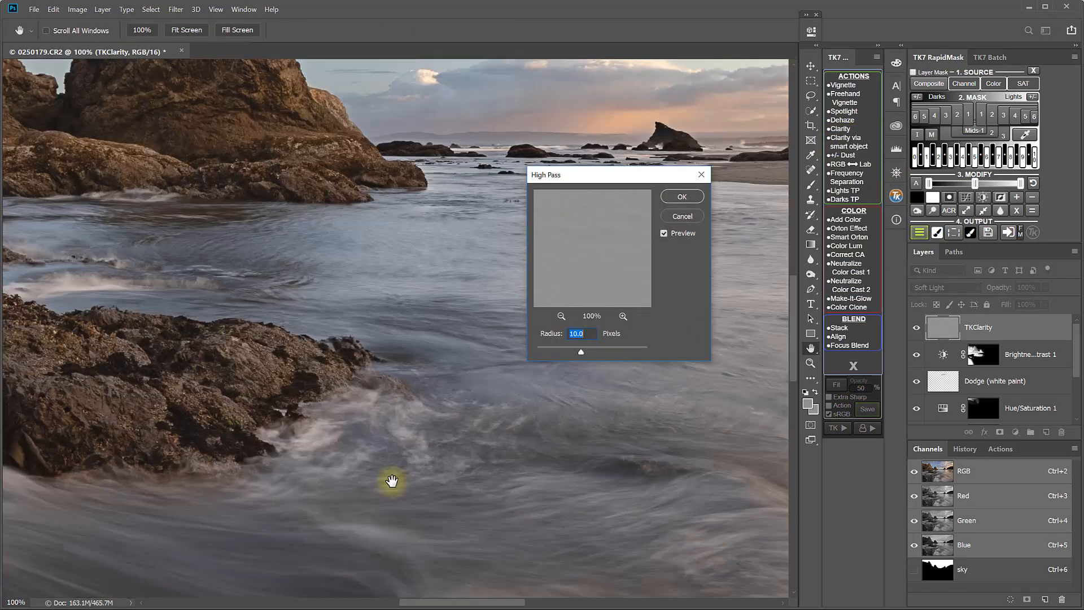
{"action": "left_click_drag", "start_coordinate": [168, 355], "coordinate": [646, 370]}
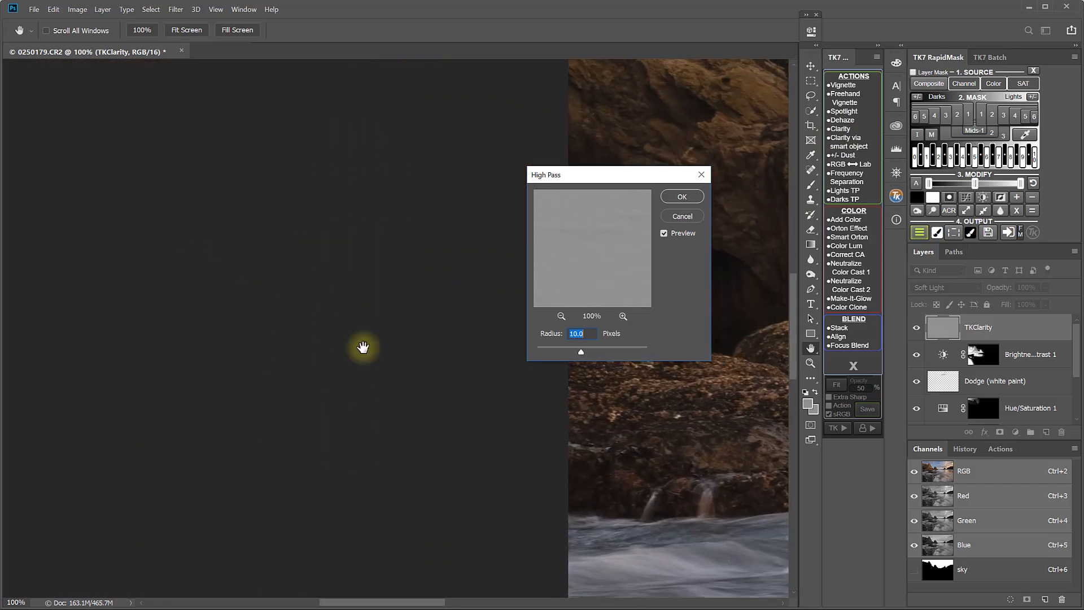
{"action": "left_click_drag", "start_coordinate": [713, 471], "coordinate": [457, 428]}
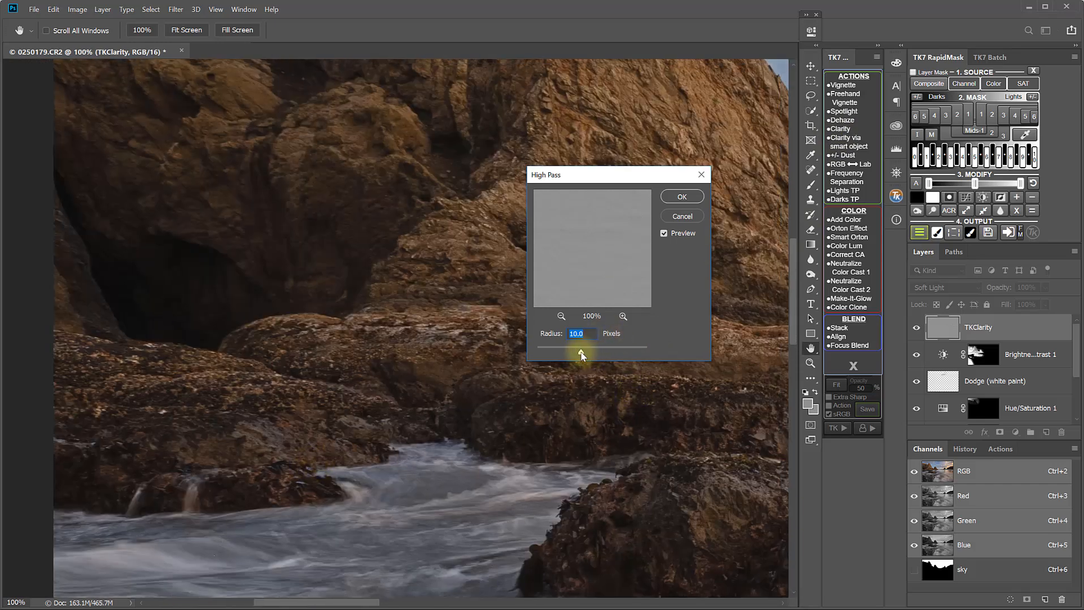
{"action": "mouse_move", "coordinate": [606, 350]}
{"action": "left_mouse_down"}
{"action": "mouse_move", "coordinate": [574, 354]}
{"action": "mouse_move", "coordinate": [610, 352]}
{"action": "left_mouse_up"}
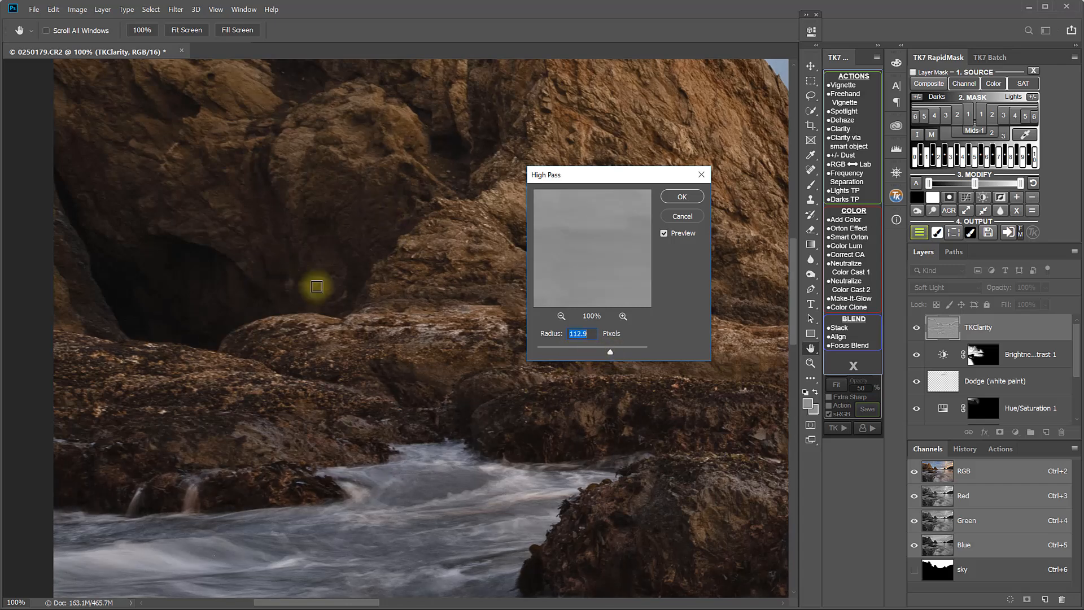
{"action": "left_click", "coordinate": [683, 197]}
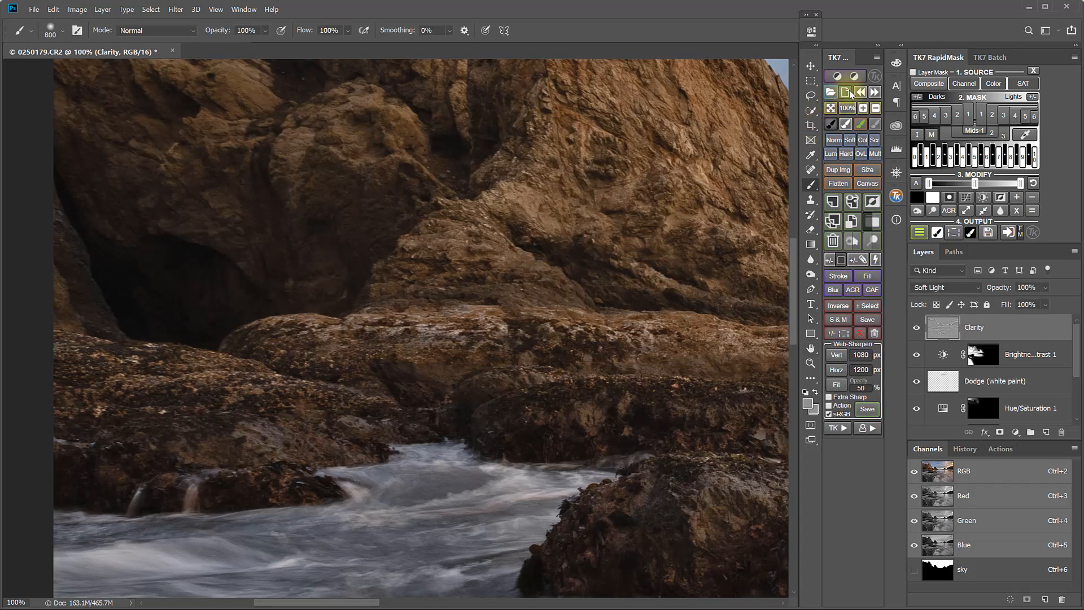
Copy the Brightness/Contrast layer mask onto the Clarity layer, comparing the Clarity layer on and off
{"action": "left_click", "coordinate": [831, 107]}
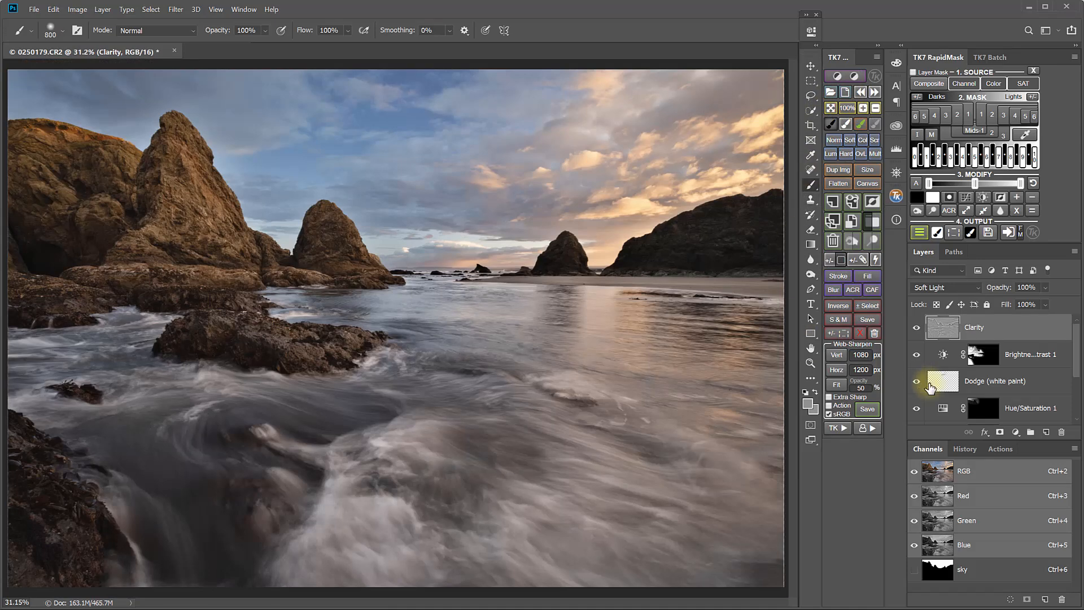
{"action": "left_click", "coordinate": [916, 329]}
{"action": "left_click", "coordinate": [917, 329]}
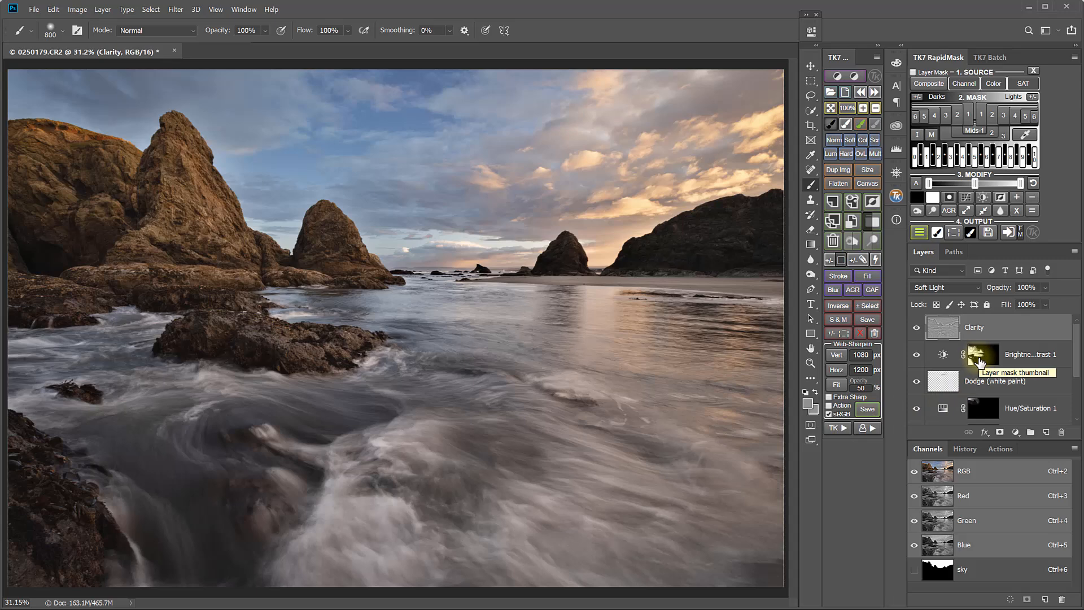
{"action": "left_click_drag", "start_coordinate": [979, 361], "coordinate": [984, 333]}
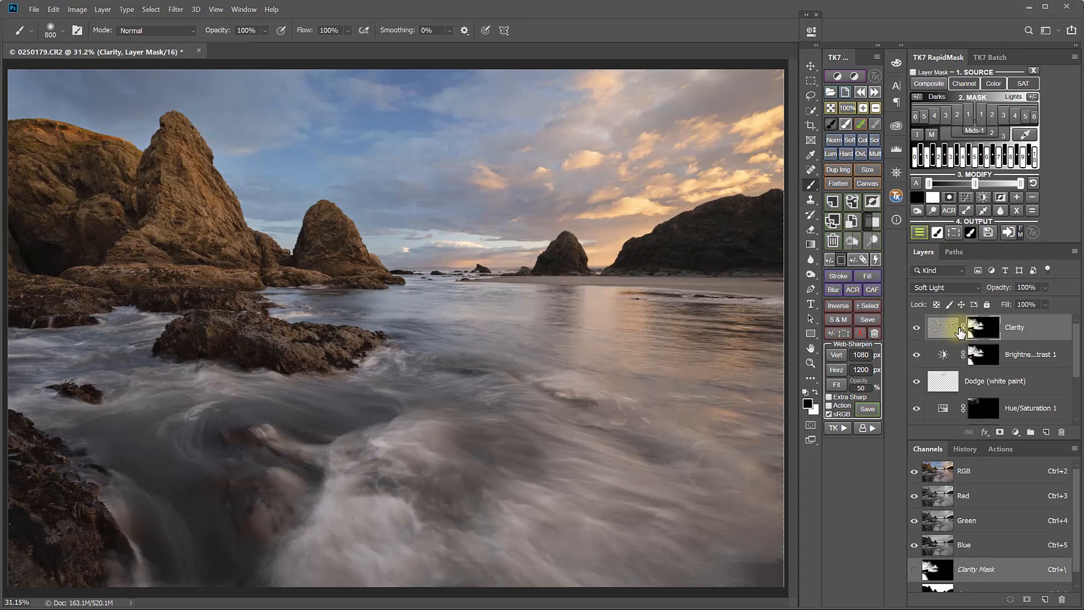
{"action": "left_click", "coordinate": [918, 329]}
{"action": "left_click", "coordinate": [917, 329]}
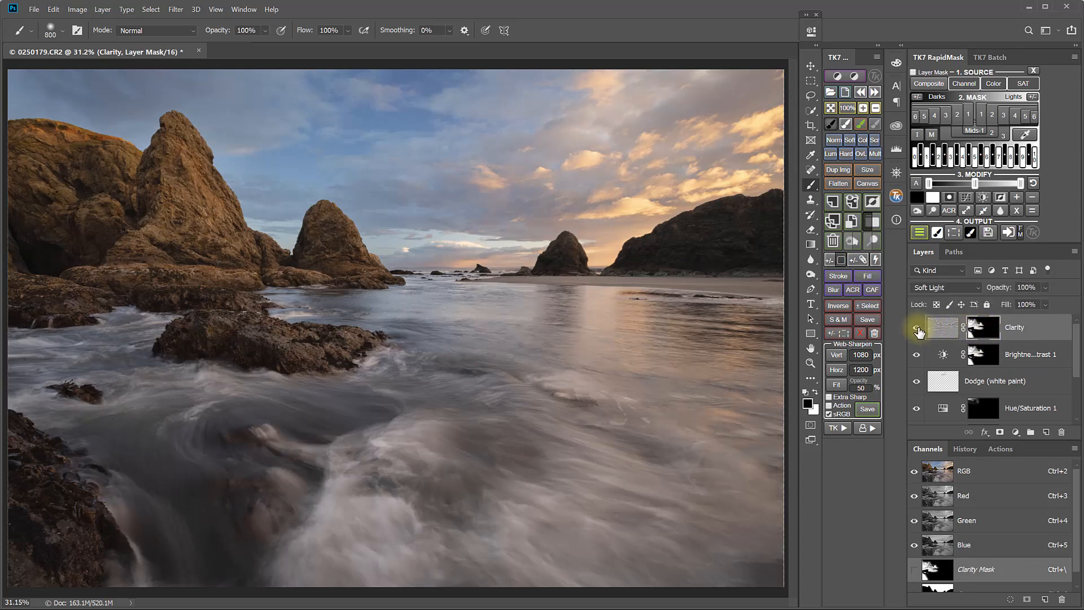
{"action": "left_click", "coordinate": [918, 330]}
{"action": "left_click", "coordinate": [918, 330]}
{"action": "left_click", "coordinate": [917, 329]}
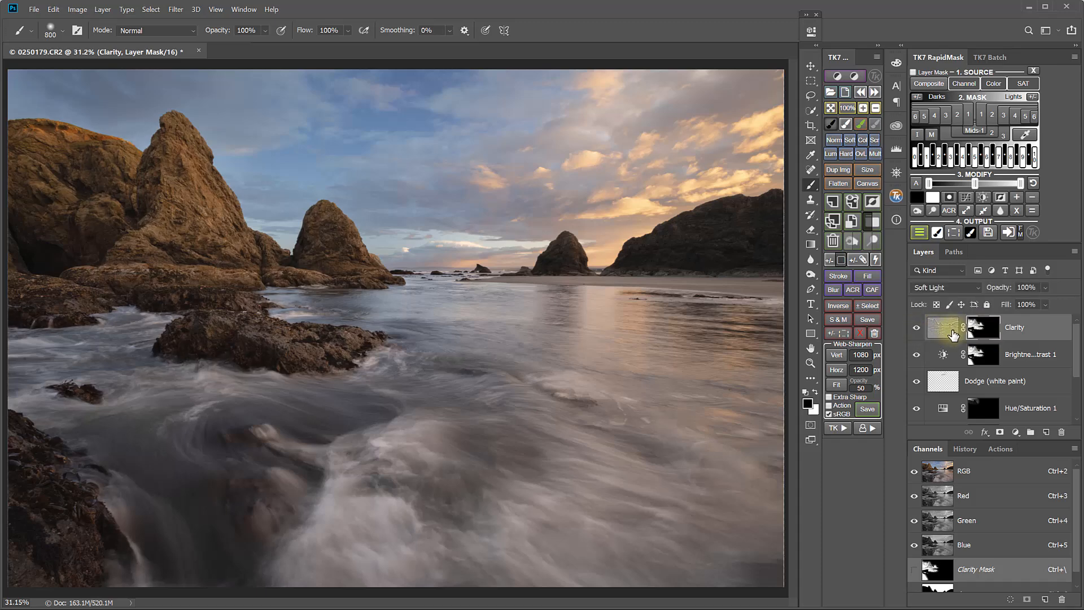
Set the Clarity layer opacity to 62% and fit the image on screen
{"action": "left_click", "coordinate": [1046, 304]}
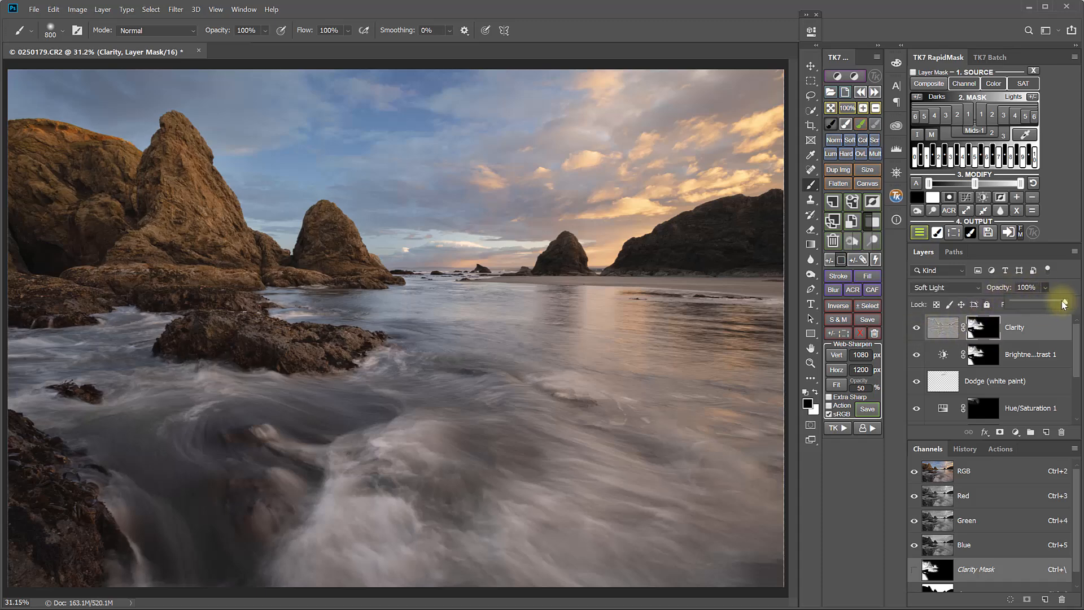
{"action": "left_click_drag", "start_coordinate": [1065, 305], "coordinate": [998, 306]}
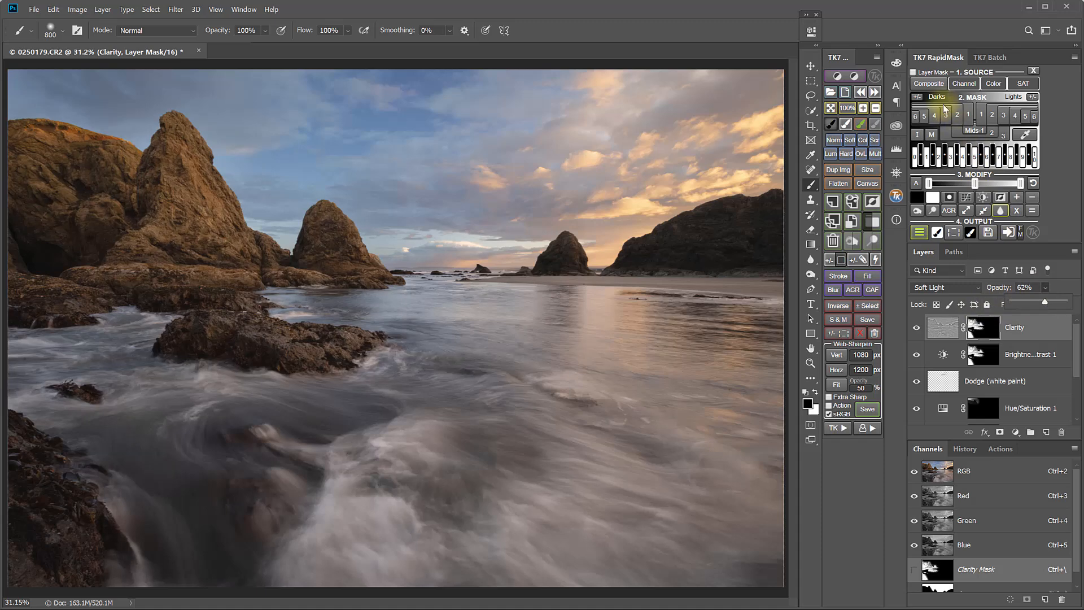
{"action": "left_click", "coordinate": [875, 108]}
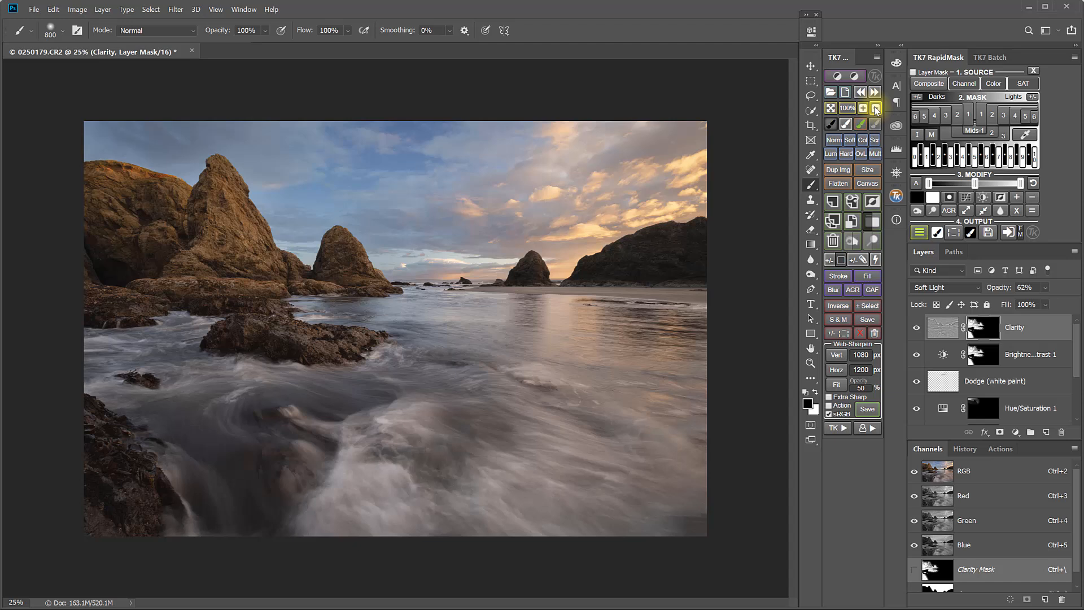
Build a Composite rapid mask and output it as a Curves layer, shaping an S-curve that darkens shadows and lifts highlights
{"action": "left_click", "coordinate": [938, 84]}
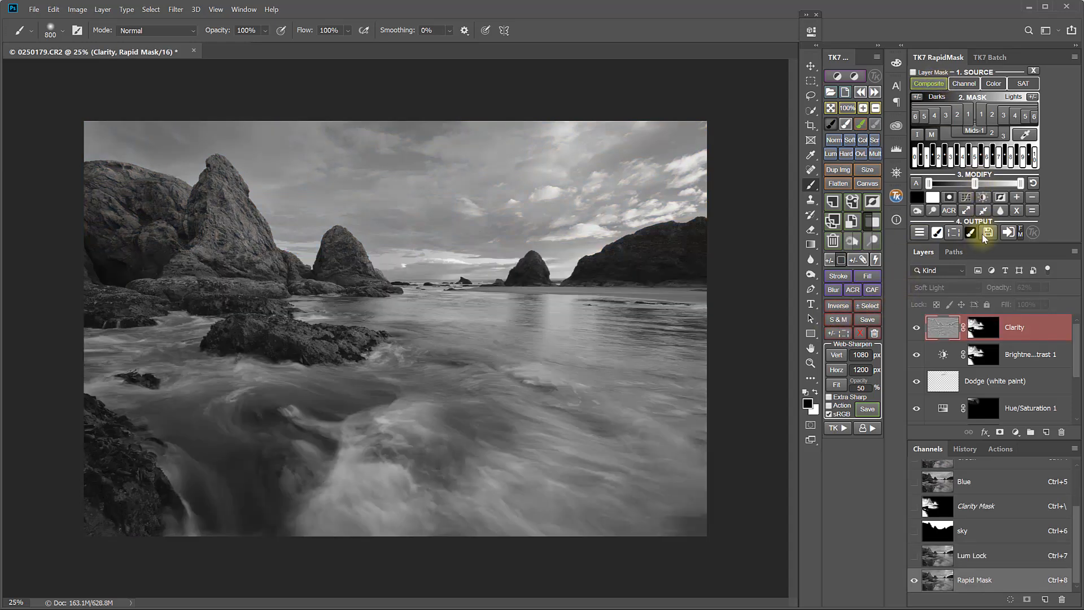
{"action": "left_click", "coordinate": [924, 239]}
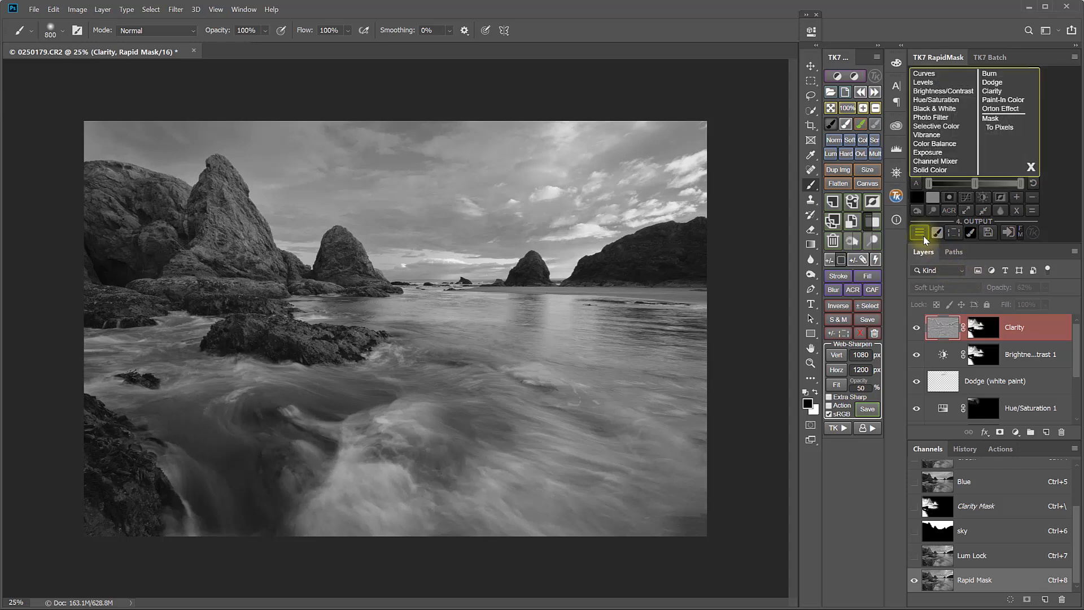
{"action": "left_click", "coordinate": [924, 74]}
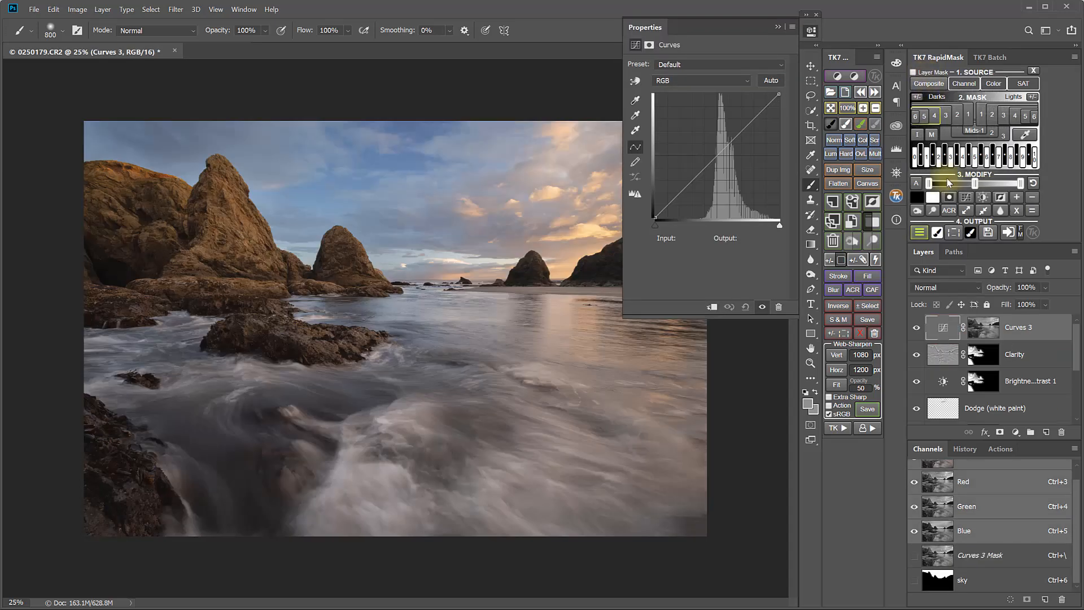
{"action": "left_click_drag", "start_coordinate": [715, 157], "coordinate": [715, 178]}
{"action": "left_click_drag", "start_coordinate": [742, 143], "coordinate": [746, 133]}
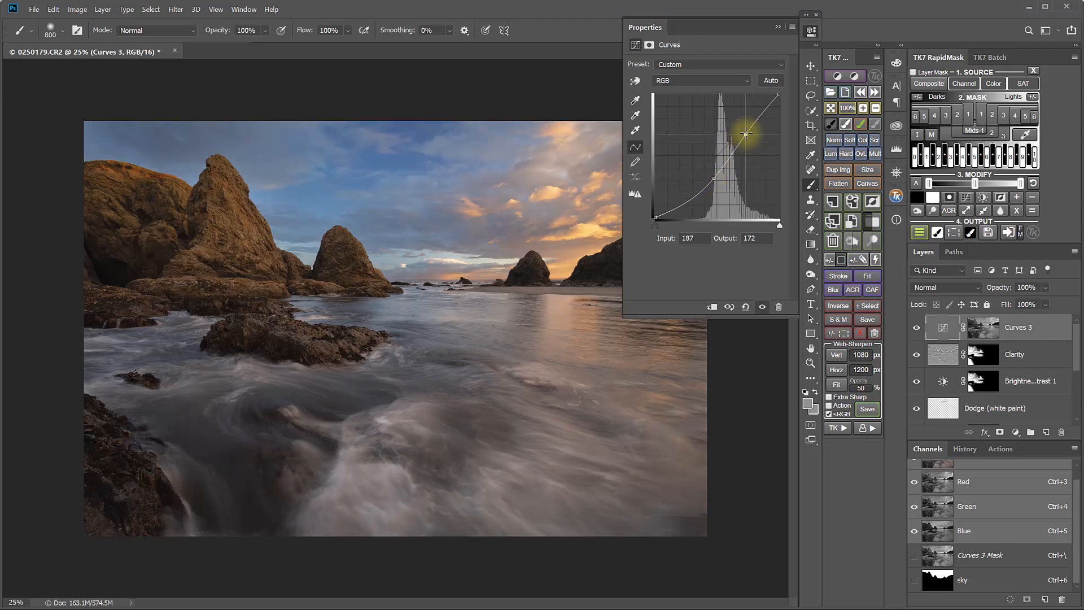
{"action": "left_click", "coordinate": [811, 31]}
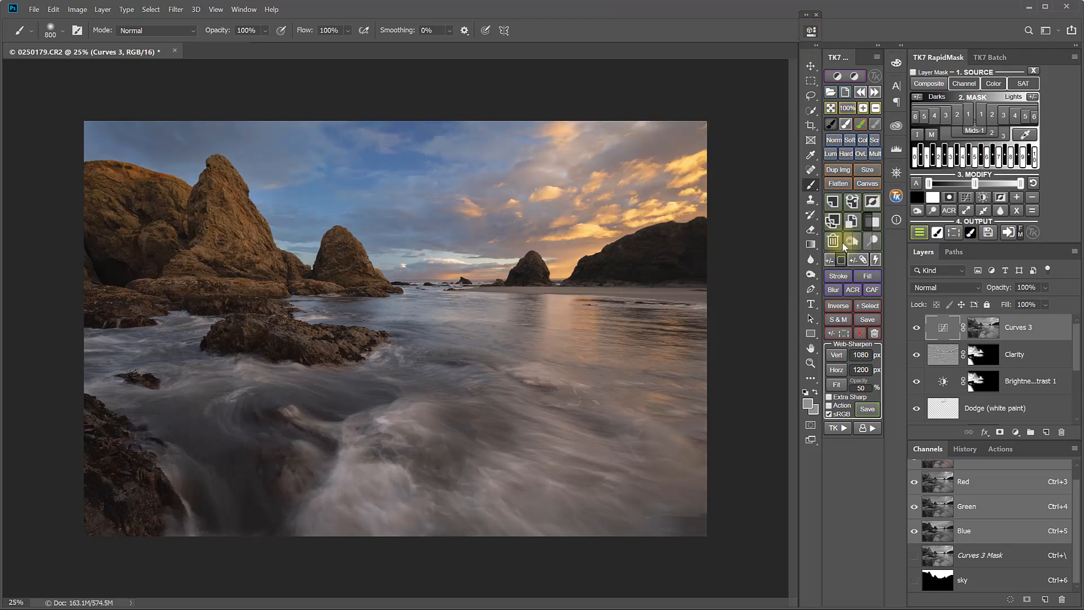
Compare the image with the Curves 3 layer on and off, and with its mask disabled and re-enabled
{"action": "left_click", "coordinate": [917, 327]}
{"action": "left_click", "coordinate": [916, 328]}
{"action": "left_click", "coordinate": [916, 327]}
{"action": "left_click", "coordinate": [917, 328]}
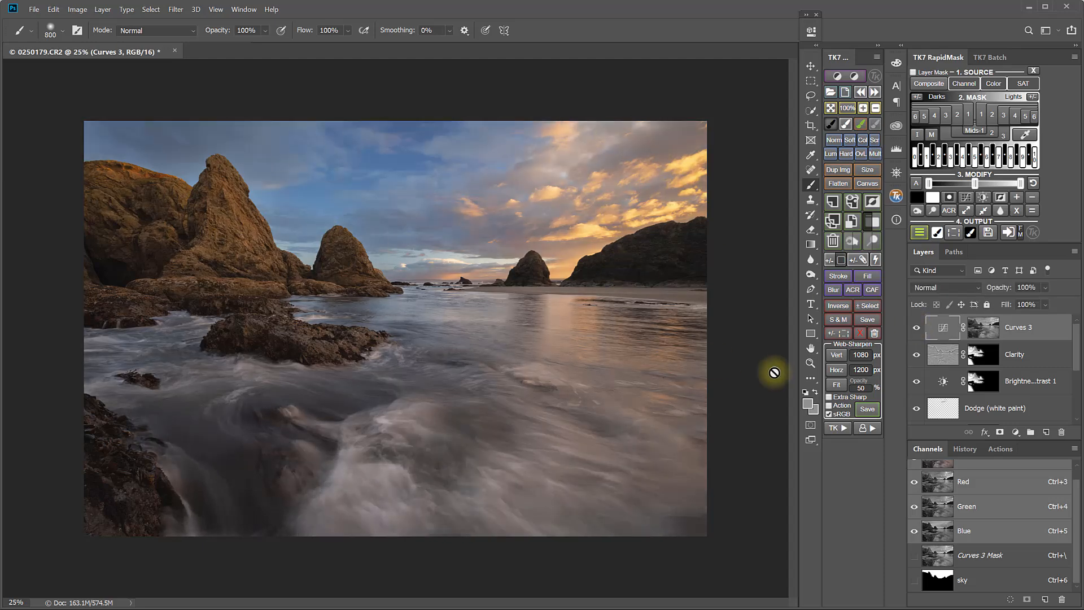
{"action": "left_click", "coordinate": [917, 329]}
{"action": "left_click", "coordinate": [916, 330]}
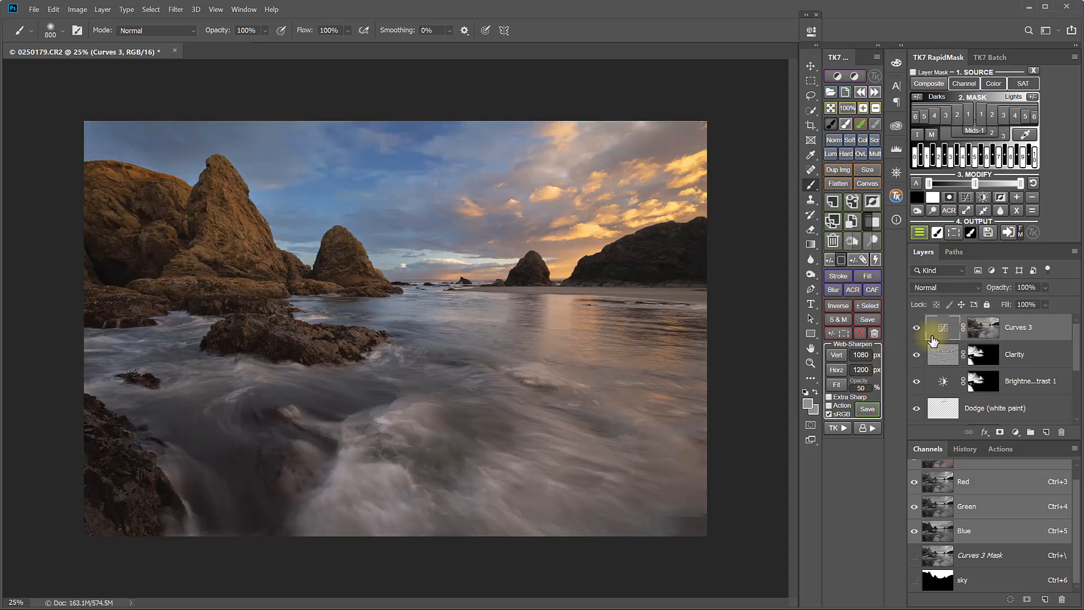
{"action": "left_click", "coordinate": [860, 336]}
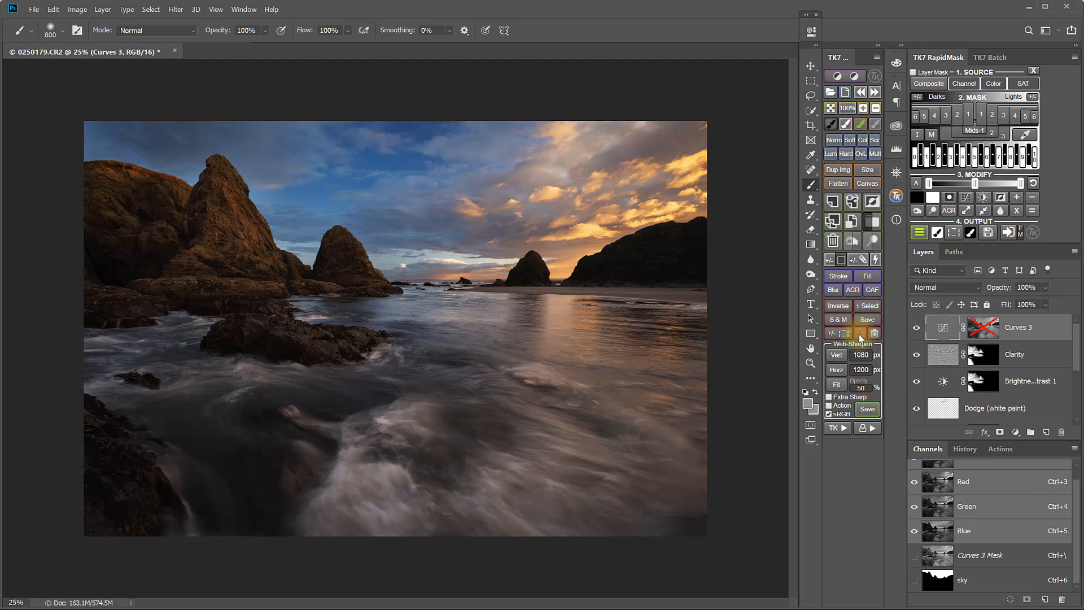
{"action": "left_click", "coordinate": [861, 337]}
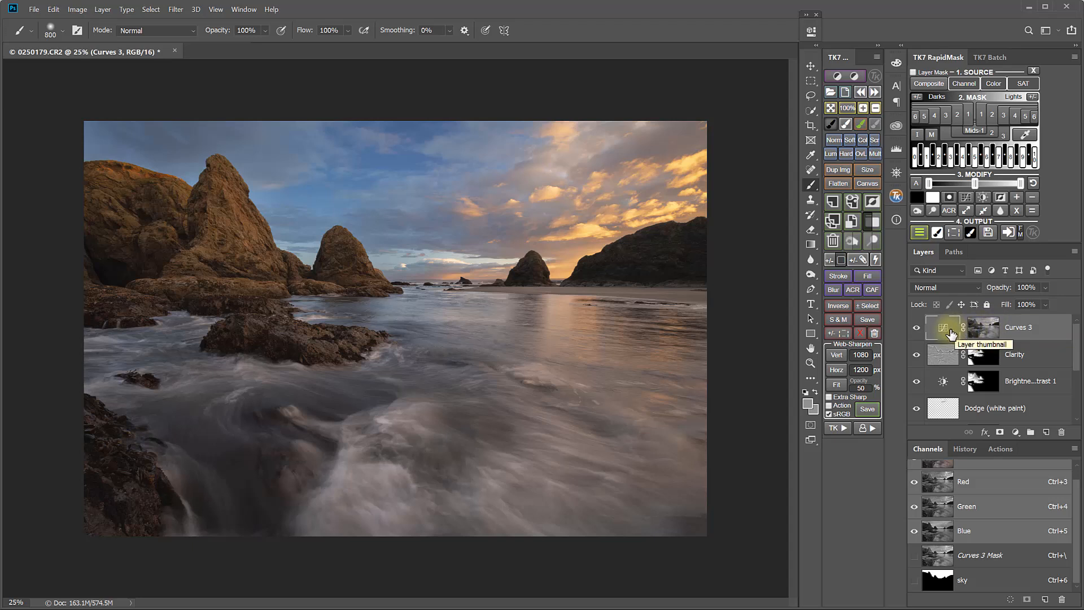
Place the Curves 3 layer inside a group with a black mask
{"action": "left_click", "coordinate": [868, 222]}
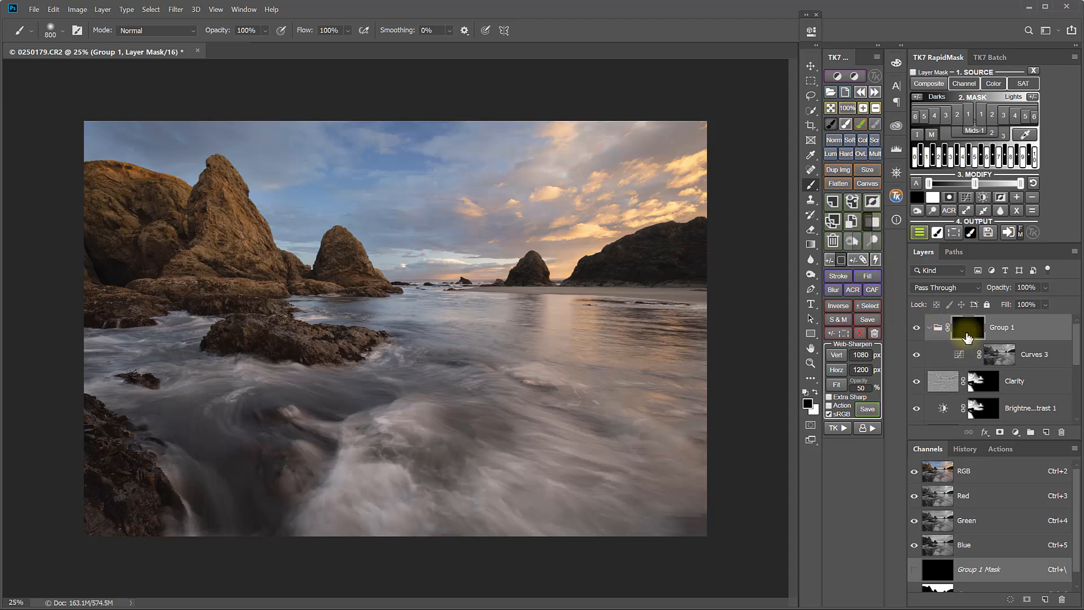
{"action": "left_click", "coordinate": [916, 330]}
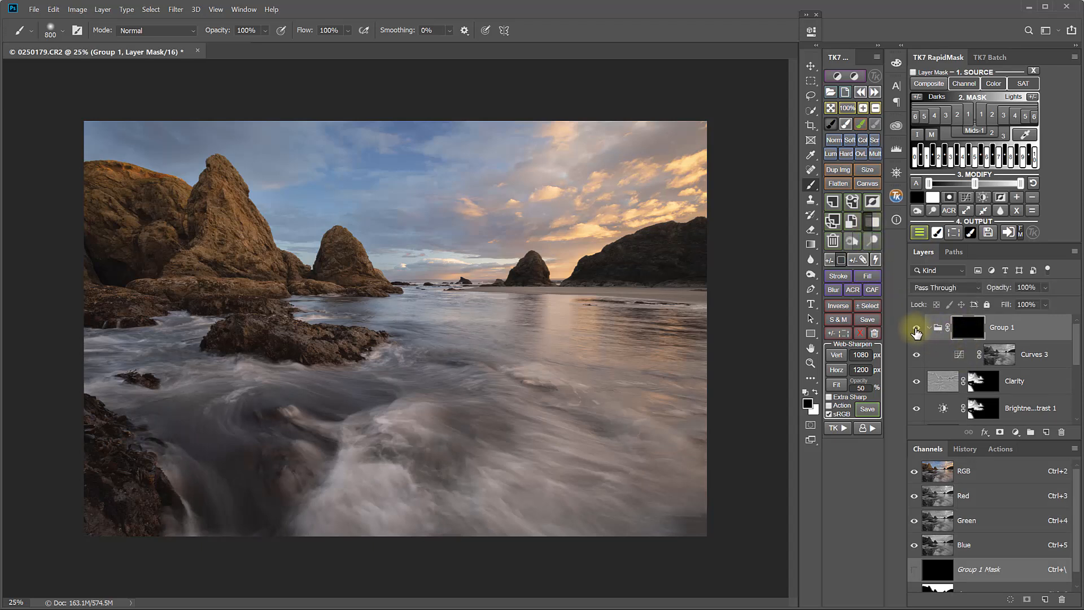
Paint white into the group mask with a large soft brush at 12% flow over the sky and water, comparing the group on and off
{"action": "left_click", "coordinate": [845, 124]}
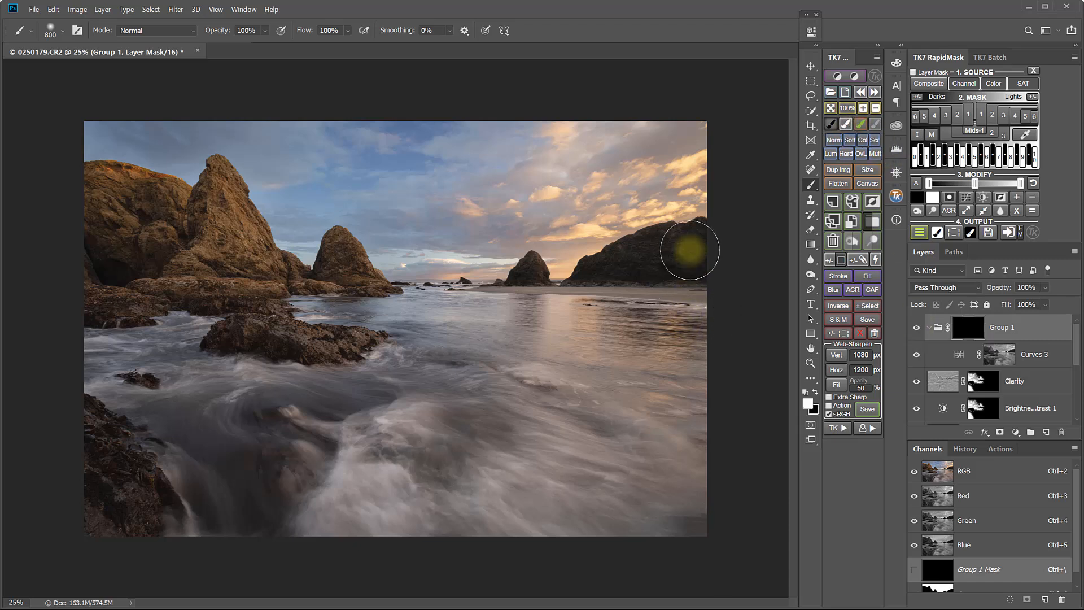
{"action": "left_click", "coordinate": [348, 33]}
{"action": "left_click_drag", "start_coordinate": [363, 43], "coordinate": [319, 50]}
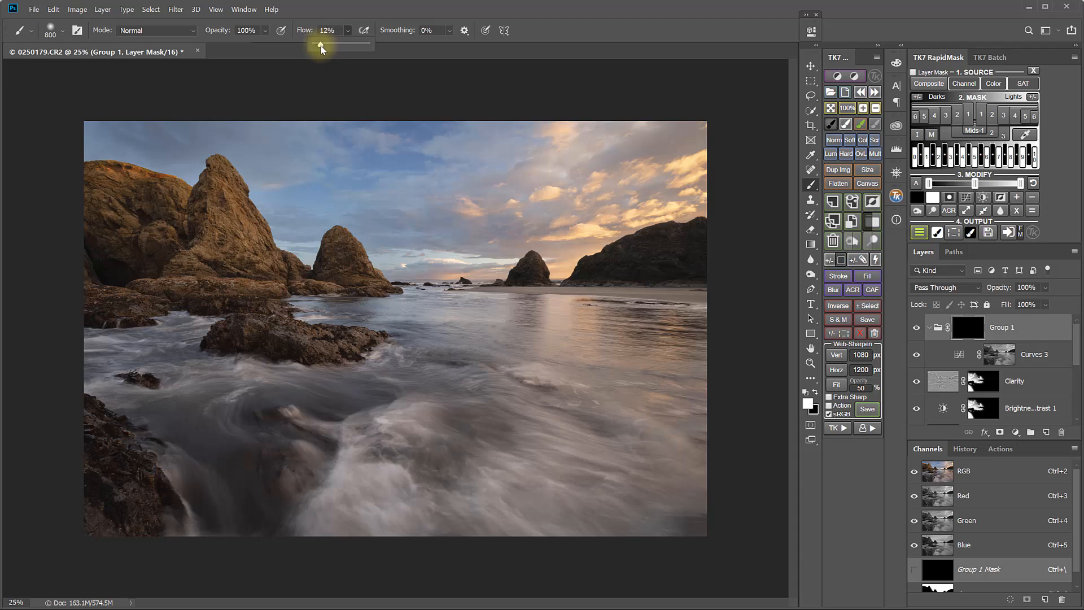
{"action": "left_click", "coordinate": [562, 33]}
{"action": "key", "text": "bracketright"}
{"action": "key", "text": "bracketright"}
{"action": "key", "text": "bracketright"}
{"action": "key", "text": "bracketright"}
{"action": "key", "text": "bracketright"}
{"action": "key", "text": "bracketright"}
{"action": "key", "text": "bracketright"}
{"action": "key", "text": "bracketright"}
{"action": "key", "text": "bracketright"}
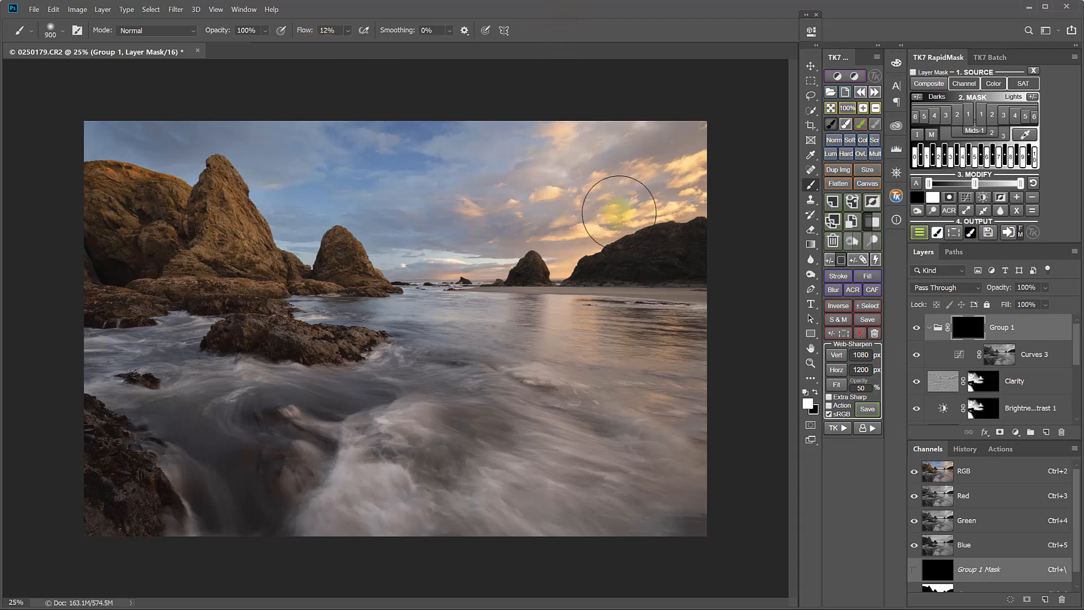
{"action": "mouse_move", "coordinate": [481, 231]}
{"action": "left_mouse_down"}
{"action": "mouse_move", "coordinate": [646, 168]}
{"action": "mouse_move", "coordinate": [331, 216]}
{"action": "mouse_move", "coordinate": [620, 163]}
{"action": "mouse_move", "coordinate": [190, 147]}
{"action": "mouse_move", "coordinate": [91, 158]}
{"action": "mouse_move", "coordinate": [213, 223]}
{"action": "mouse_move", "coordinate": [378, 232]}
{"action": "mouse_move", "coordinate": [156, 254]}
{"action": "mouse_move", "coordinate": [354, 310]}
{"action": "mouse_move", "coordinate": [347, 289]}
{"action": "mouse_move", "coordinate": [567, 268]}
{"action": "mouse_move", "coordinate": [614, 227]}
{"action": "mouse_move", "coordinate": [613, 207]}
{"action": "mouse_move", "coordinate": [734, 151]}
{"action": "mouse_move", "coordinate": [465, 169]}
{"action": "mouse_move", "coordinate": [576, 436]}
{"action": "mouse_move", "coordinate": [655, 386]}
{"action": "mouse_move", "coordinate": [651, 406]}
{"action": "mouse_move", "coordinate": [497, 525]}
{"action": "mouse_move", "coordinate": [681, 427]}
{"action": "mouse_move", "coordinate": [547, 536]}
{"action": "mouse_move", "coordinate": [673, 484]}
{"action": "mouse_move", "coordinate": [648, 530]}
{"action": "mouse_move", "coordinate": [222, 551]}
{"action": "mouse_move", "coordinate": [172, 536]}
{"action": "mouse_move", "coordinate": [237, 546]}
{"action": "mouse_move", "coordinate": [234, 339]}
{"action": "mouse_move", "coordinate": [213, 362]}
{"action": "mouse_move", "coordinate": [320, 338]}
{"action": "mouse_move", "coordinate": [345, 315]}
{"action": "mouse_move", "coordinate": [428, 301]}
{"action": "mouse_move", "coordinate": [698, 337]}
{"action": "mouse_move", "coordinate": [436, 314]}
{"action": "mouse_move", "coordinate": [607, 337]}
{"action": "mouse_move", "coordinate": [720, 369]}
{"action": "mouse_move", "coordinate": [405, 310]}
{"action": "mouse_move", "coordinate": [558, 332]}
{"action": "mouse_move", "coordinate": [706, 378]}
{"action": "mouse_move", "coordinate": [380, 309]}
{"action": "mouse_move", "coordinate": [541, 337]}
{"action": "mouse_move", "coordinate": [752, 395]}
{"action": "mouse_move", "coordinate": [426, 330]}
{"action": "mouse_move", "coordinate": [664, 369]}
{"action": "left_mouse_up"}
{"action": "left_click", "coordinate": [919, 330]}
{"action": "left_click", "coordinate": [919, 330]}
{"action": "left_click", "coordinate": [919, 330]}
{"action": "left_click", "coordinate": [917, 328]}
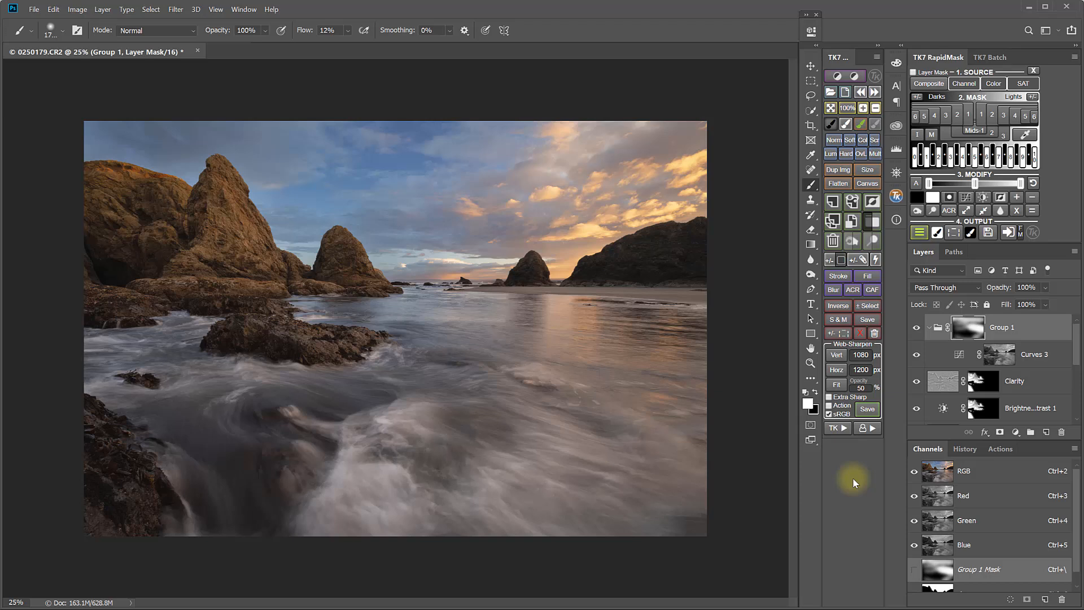
Lasso a large area around the scene, run Freehand Vignette with a 309.2 pixel blur radius, and set its opacity to 55%
{"action": "left_click", "coordinate": [809, 98]}
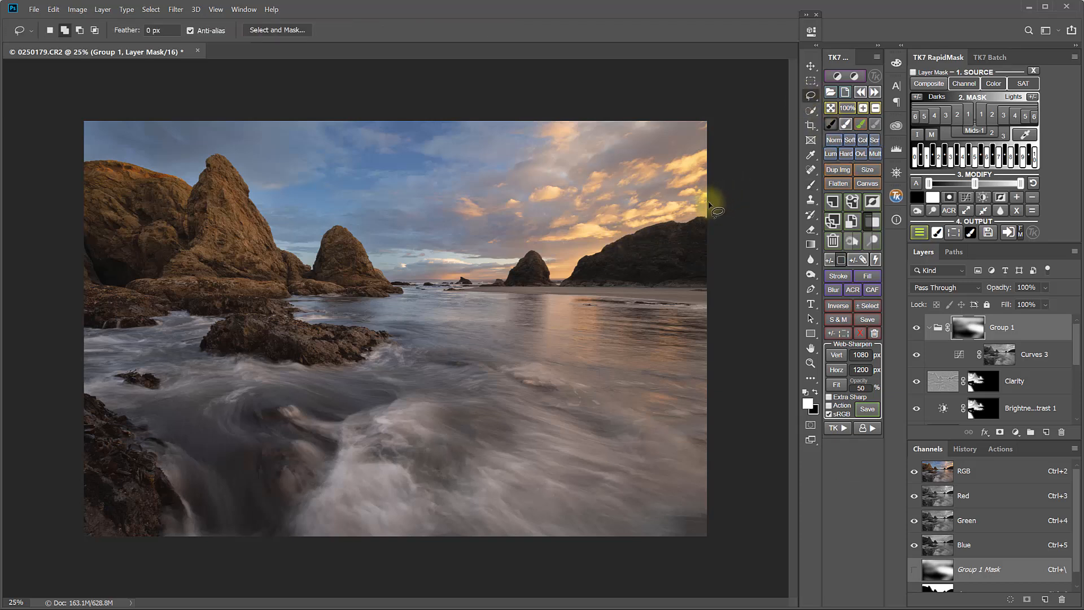
{"action": "mouse_move", "coordinate": [709, 205]}
{"action": "left_mouse_down"}
{"action": "mouse_move", "coordinate": [607, 161]}
{"action": "mouse_move", "coordinate": [540, 162]}
{"action": "mouse_move", "coordinate": [422, 204]}
{"action": "mouse_move", "coordinate": [353, 194]}
{"action": "mouse_move", "coordinate": [284, 157]}
{"action": "mouse_move", "coordinate": [231, 145]}
{"action": "mouse_move", "coordinate": [156, 160]}
{"action": "mouse_move", "coordinate": [109, 199]}
{"action": "mouse_move", "coordinate": [89, 249]}
{"action": "mouse_move", "coordinate": [86, 454]}
{"action": "mouse_move", "coordinate": [98, 515]}
{"action": "mouse_move", "coordinate": [134, 565]}
{"action": "mouse_move", "coordinate": [183, 570]}
{"action": "mouse_move", "coordinate": [333, 516]}
{"action": "mouse_move", "coordinate": [403, 509]}
{"action": "mouse_move", "coordinate": [590, 534]}
{"action": "mouse_move", "coordinate": [619, 498]}
{"action": "mouse_move", "coordinate": [611, 451]}
{"action": "mouse_move", "coordinate": [667, 412]}
{"action": "mouse_move", "coordinate": [694, 368]}
{"action": "mouse_move", "coordinate": [645, 176]}
{"action": "left_mouse_up"}
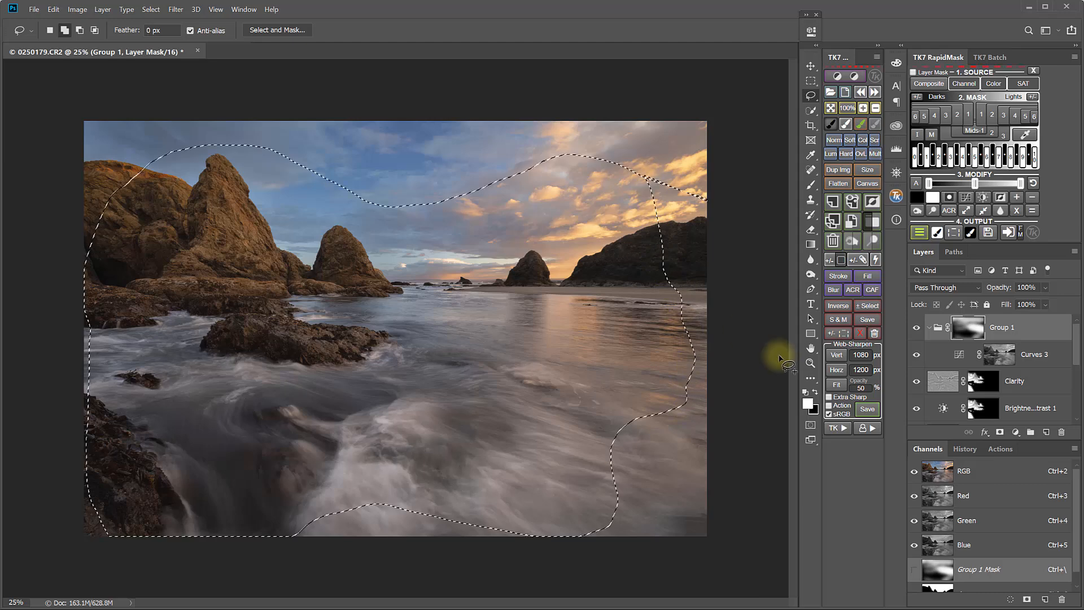
{"action": "left_click", "coordinate": [835, 428]}
{"action": "left_click", "coordinate": [843, 102]}
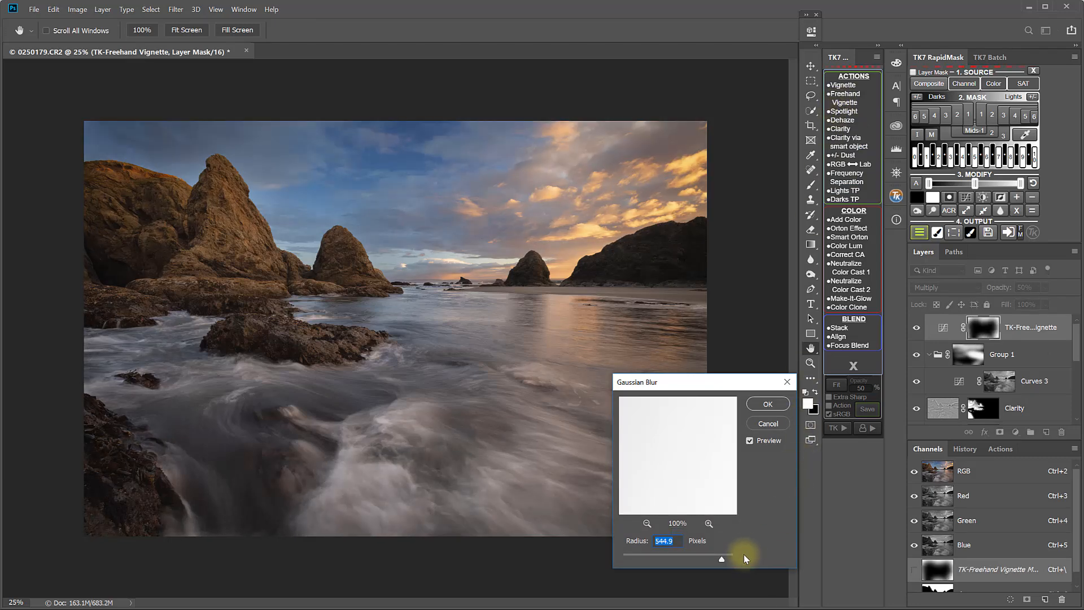
{"action": "left_click_drag", "start_coordinate": [723, 562], "coordinate": [717, 561]}
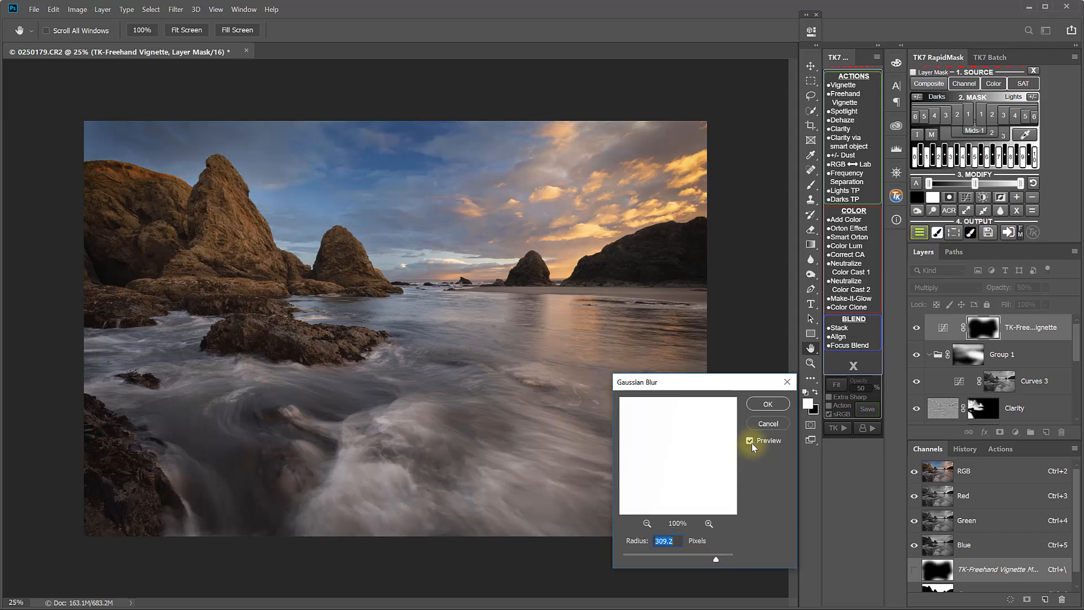
{"action": "left_click", "coordinate": [767, 404]}
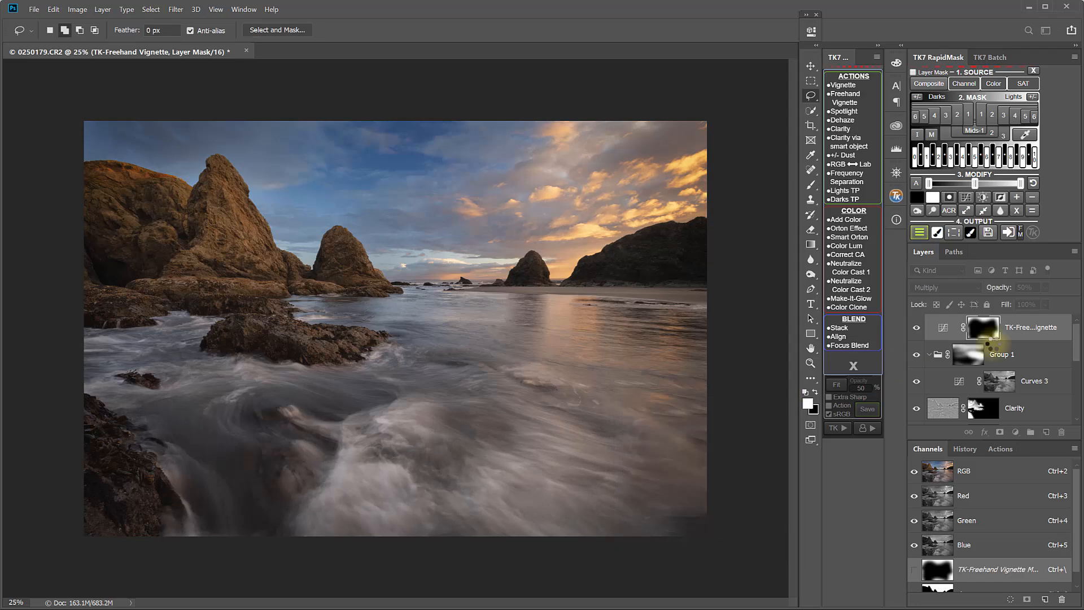
{"action": "left_click", "coordinate": [1045, 304]}
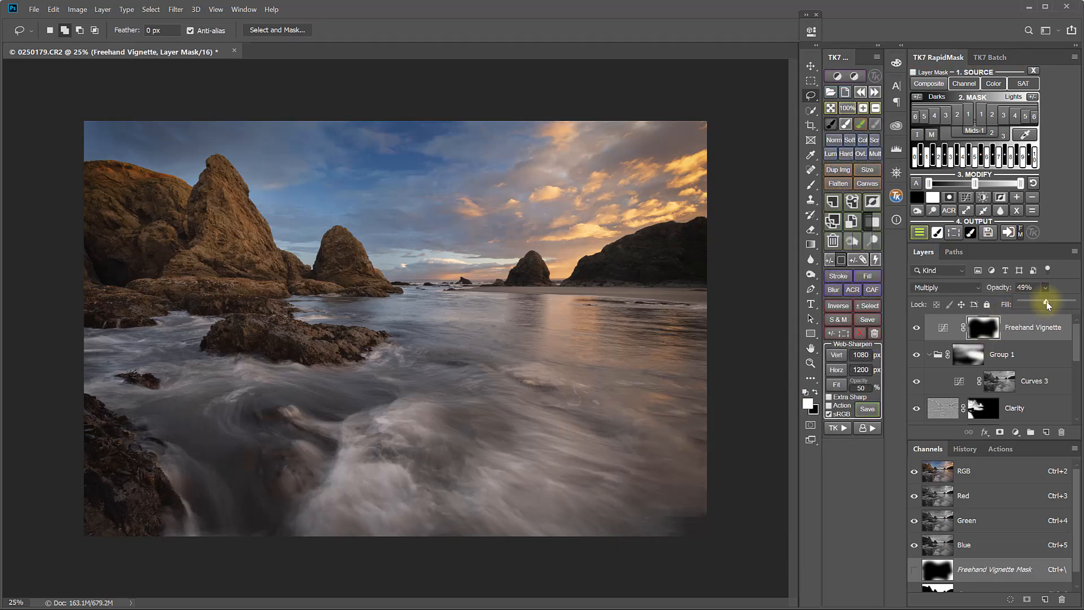
{"action": "left_click_drag", "start_coordinate": [1052, 303], "coordinate": [1049, 303]}
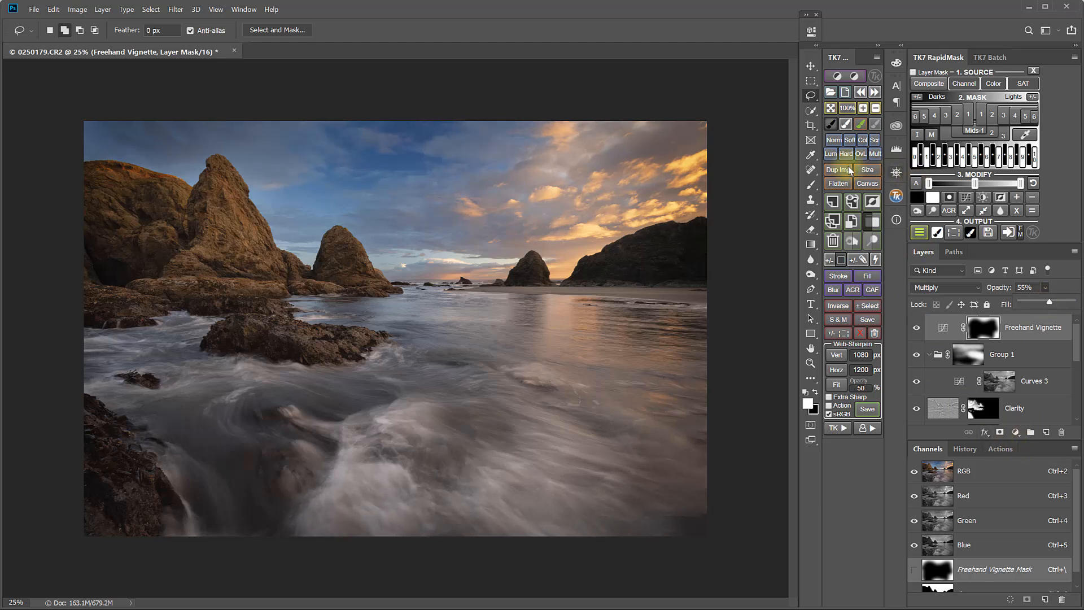
Lasso three areas over the foreground rocks and water, run the Spotlight action, and set its opacity to 61%
{"action": "mouse_move", "coordinate": [636, 371]}
{"action": "left_mouse_down"}
{"action": "mouse_move", "coordinate": [567, 338]}
{"action": "mouse_move", "coordinate": [468, 364]}
{"action": "mouse_move", "coordinate": [405, 358]}
{"action": "mouse_move", "coordinate": [381, 331]}
{"action": "mouse_move", "coordinate": [356, 354]}
{"action": "mouse_move", "coordinate": [323, 447]}
{"action": "mouse_move", "coordinate": [351, 489]}
{"action": "mouse_move", "coordinate": [430, 506]}
{"action": "mouse_move", "coordinate": [584, 491]}
{"action": "mouse_move", "coordinate": [631, 410]}
{"action": "mouse_move", "coordinate": [631, 366]}
{"action": "left_mouse_up"}
{"action": "mouse_move", "coordinate": [302, 356]}
{"action": "left_mouse_down"}
{"action": "mouse_move", "coordinate": [195, 259]}
{"action": "mouse_move", "coordinate": [134, 250]}
{"action": "mouse_move", "coordinate": [123, 374]}
{"action": "mouse_move", "coordinate": [145, 421]}
{"action": "mouse_move", "coordinate": [185, 428]}
{"action": "mouse_move", "coordinate": [293, 386]}
{"action": "mouse_move", "coordinate": [305, 357]}
{"action": "left_mouse_up"}
{"action": "mouse_move", "coordinate": [167, 500]}
{"action": "left_mouse_down"}
{"action": "mouse_move", "coordinate": [146, 454]}
{"action": "mouse_move", "coordinate": [105, 437]}
{"action": "mouse_move", "coordinate": [103, 464]}
{"action": "mouse_move", "coordinate": [133, 502]}
{"action": "mouse_move", "coordinate": [166, 497]}
{"action": "left_mouse_up"}
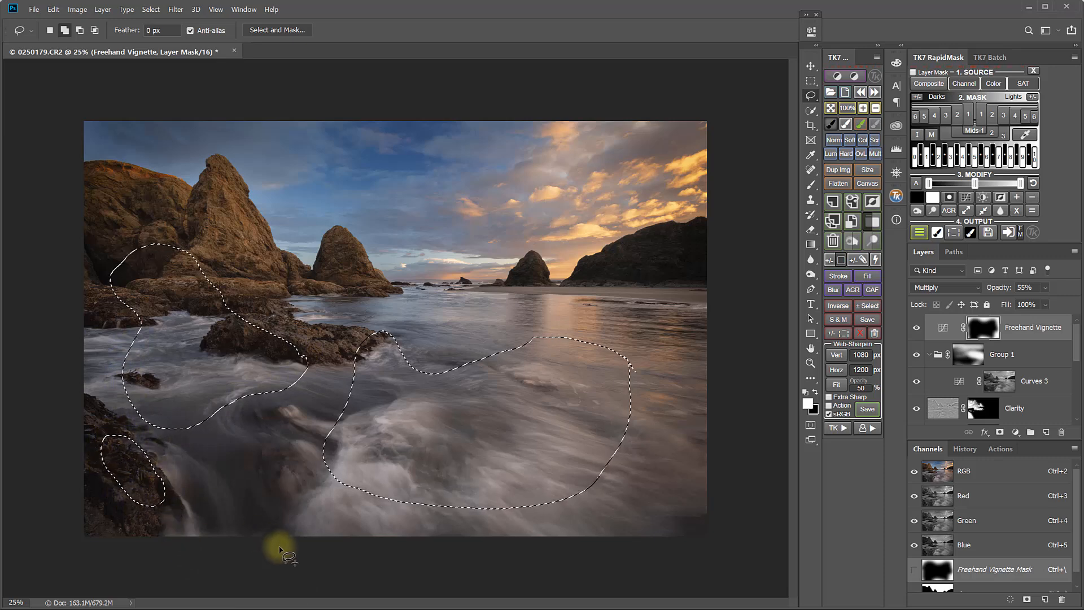
{"action": "left_click", "coordinate": [837, 428]}
{"action": "left_click", "coordinate": [847, 112]}
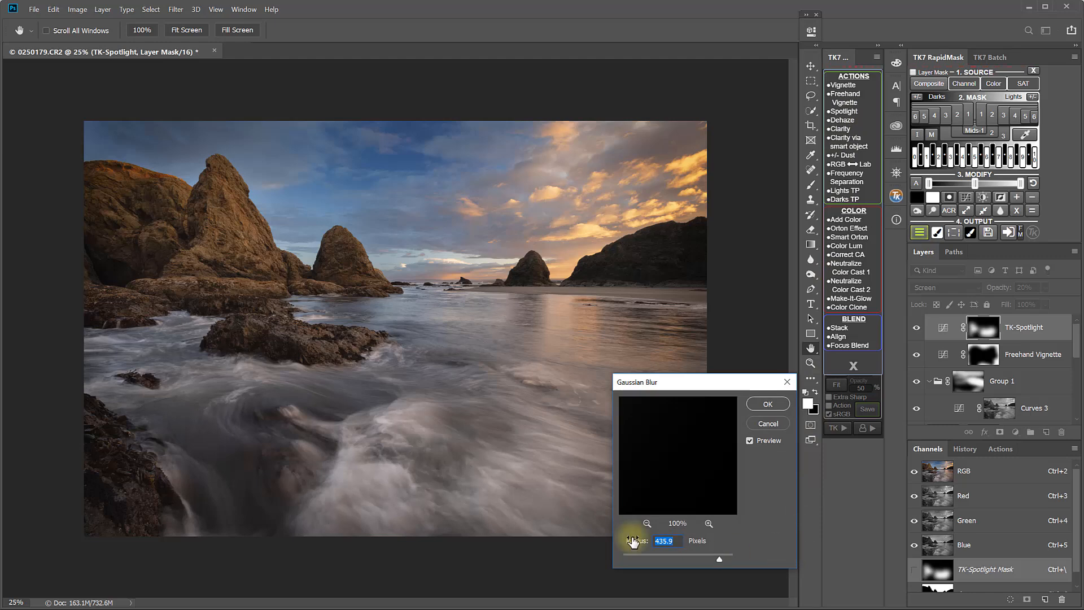
{"action": "left_click", "coordinate": [766, 406]}
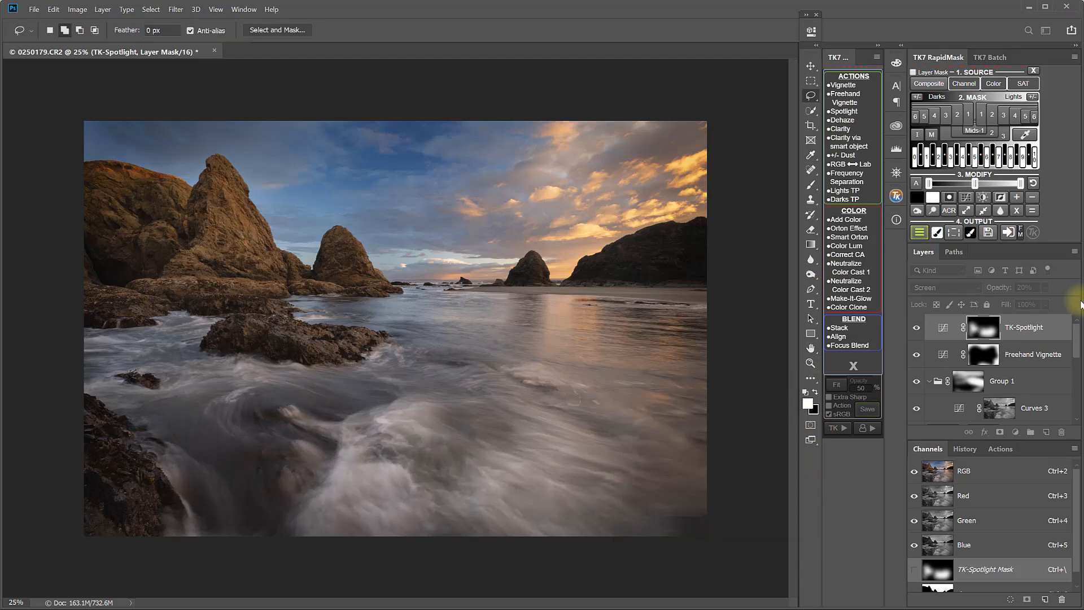
{"action": "left_click", "coordinate": [1046, 287]}
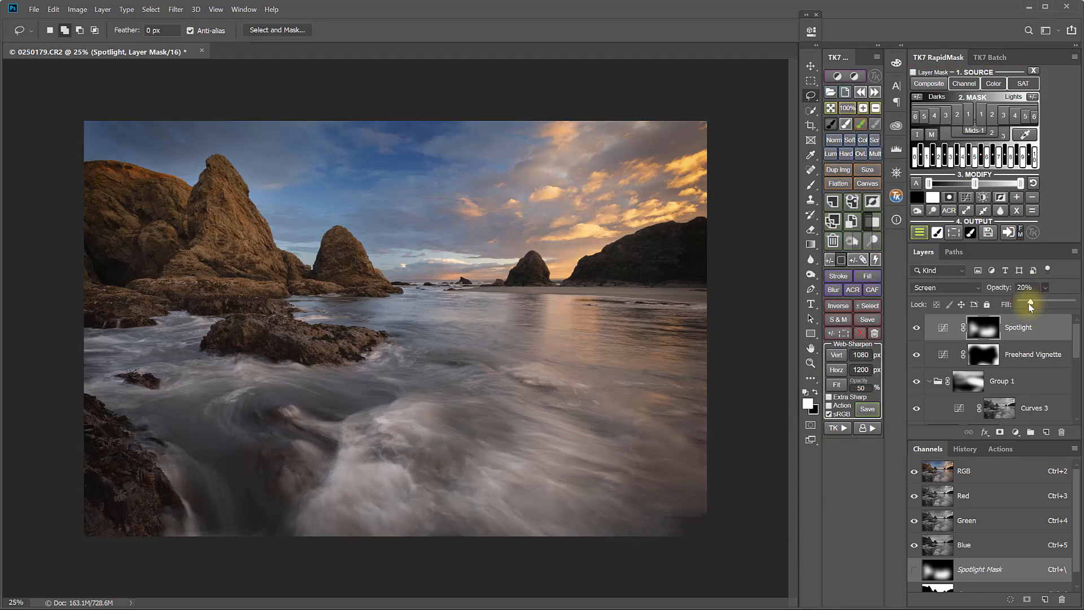
{"action": "left_click_drag", "start_coordinate": [1028, 302], "coordinate": [1051, 303]}
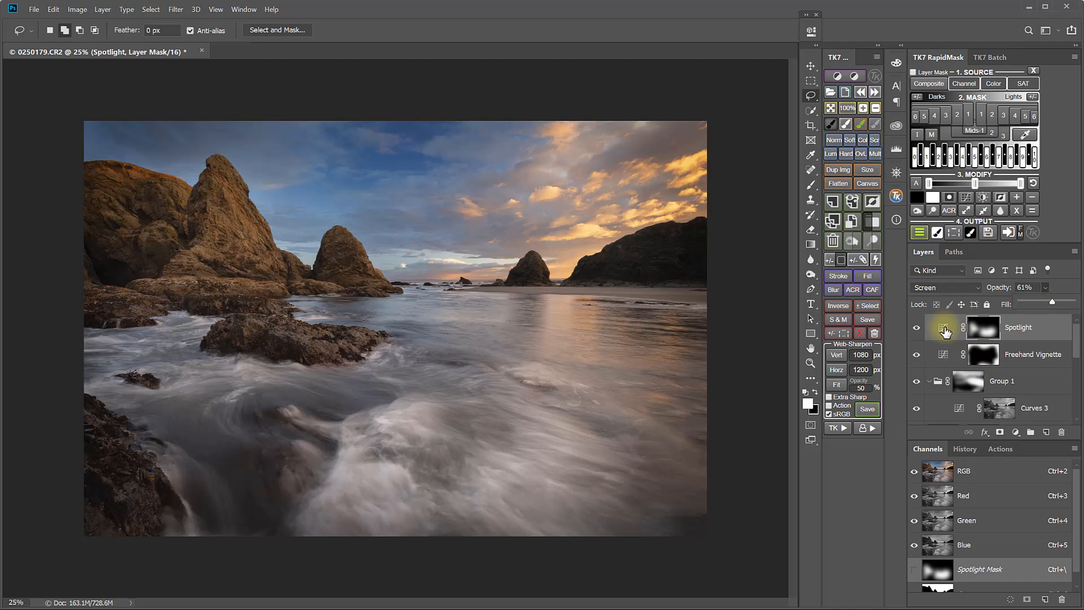
Reshape the Spotlight layer's curve, pulling the shadows down and raising the upper tones
{"action": "left_click", "coordinate": [944, 328]}
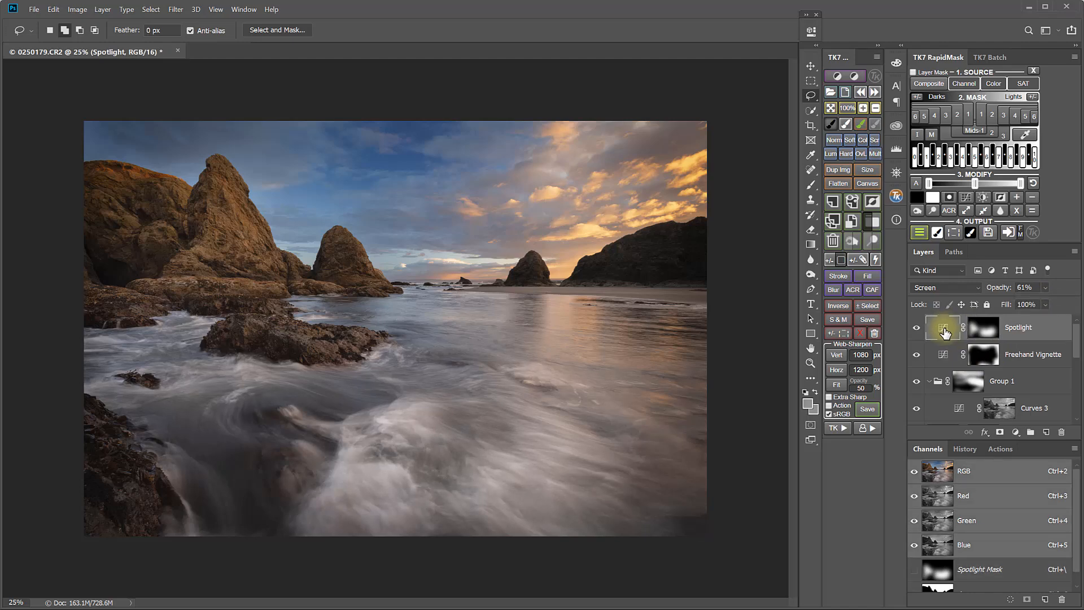
{"action": "double_click", "coordinate": [944, 332]}
{"action": "left_click_drag", "start_coordinate": [728, 160], "coordinate": [696, 190]}
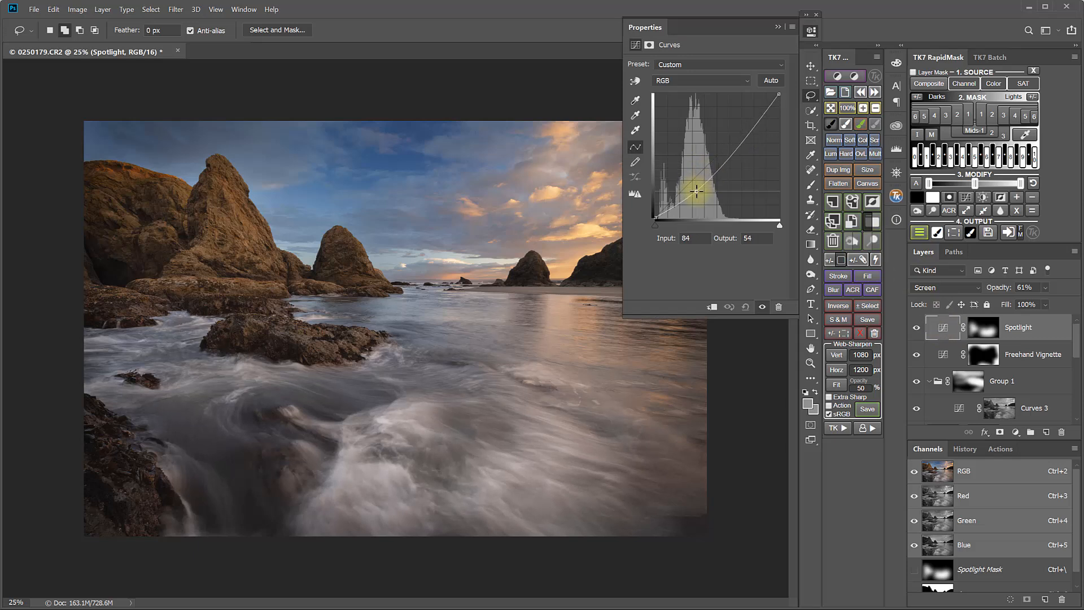
{"action": "mouse_move", "coordinate": [719, 150]}
{"action": "left_mouse_down"}
{"action": "mouse_move", "coordinate": [729, 160]}
{"action": "mouse_move", "coordinate": [733, 138]}
{"action": "left_mouse_up"}
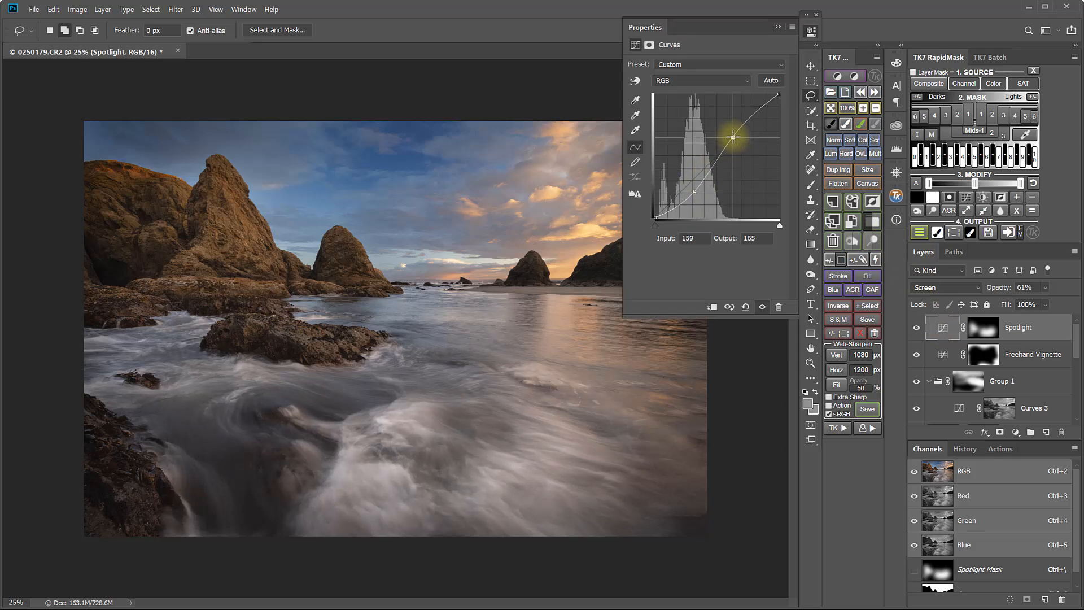
{"action": "left_click", "coordinate": [812, 30]}
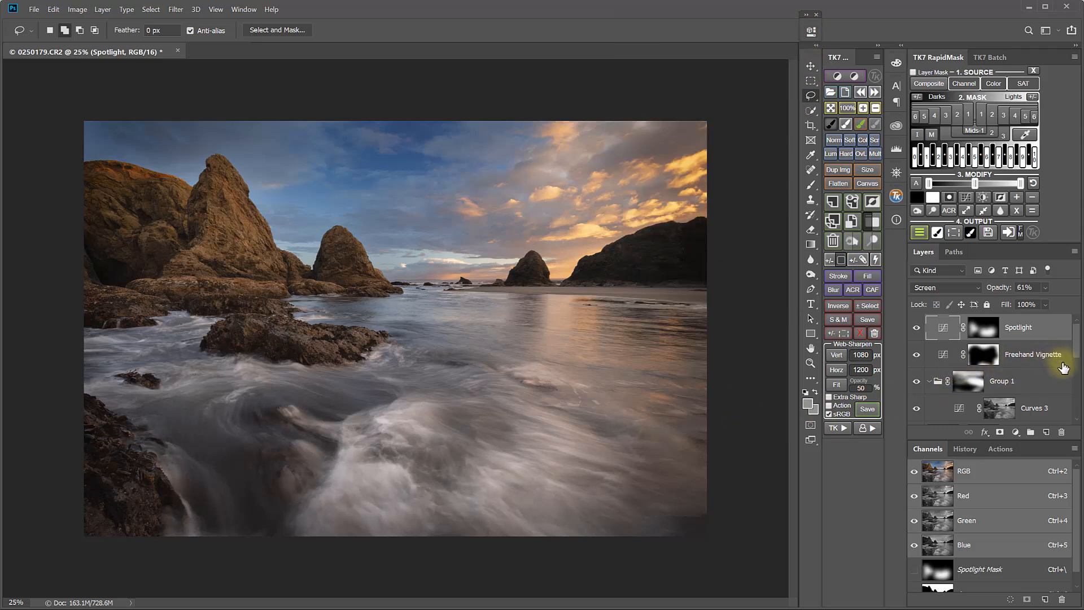
Group the Spotlight and Freehand Vignette layers and name the group Dimension
{"action": "left_click", "coordinate": [1059, 359], "text": "shift"}
{"action": "left_click", "coordinate": [874, 222]}
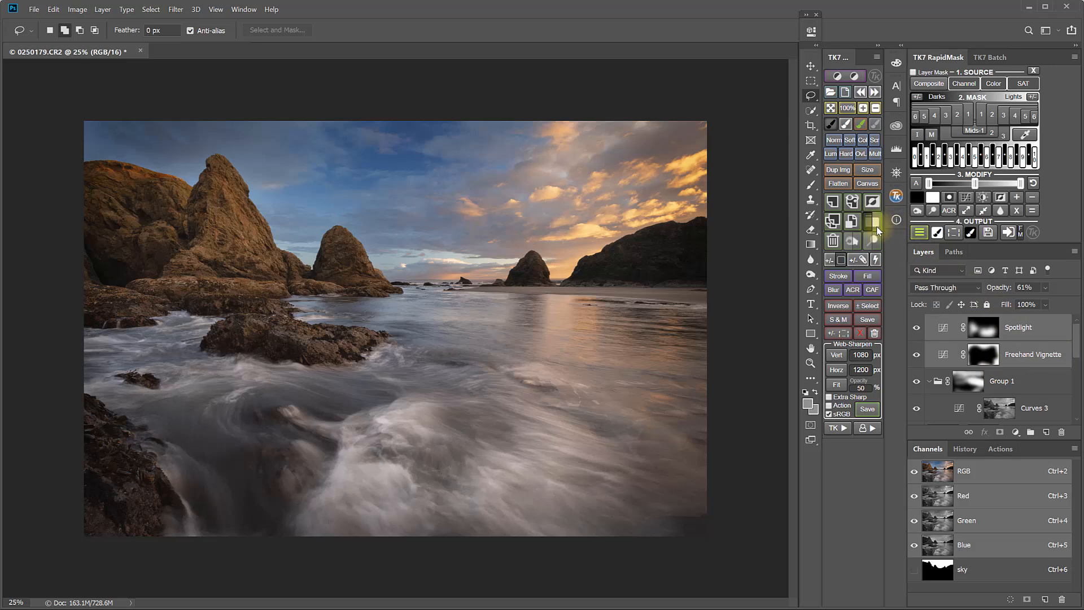
{"action": "double_click", "coordinate": [999, 329]}
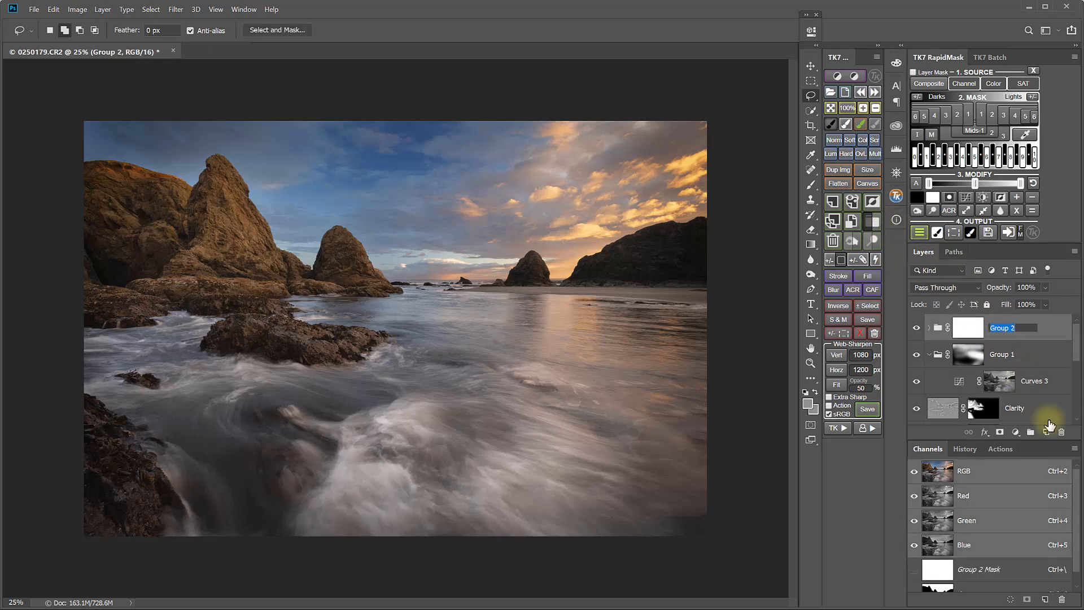
{"action": "key", "text": "BackSpace"}
{"action": "type", "text": "Dimension"}
{"action": "key", "text": "Return"}
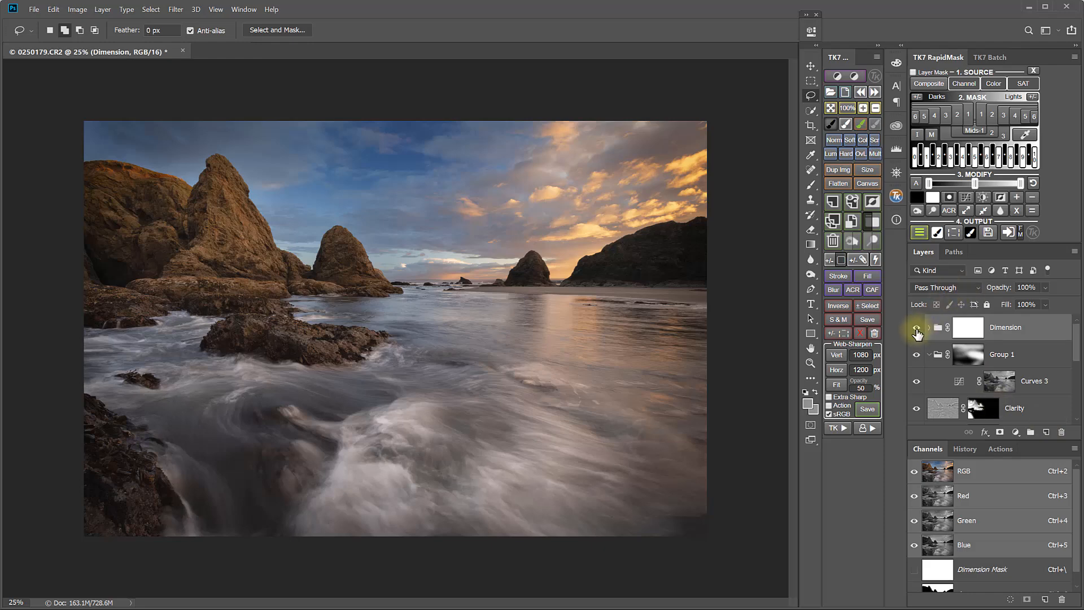
Compare the image with the Dimension group on and off, then collapse Group 1
{"action": "left_click", "coordinate": [916, 328]}
{"action": "left_click", "coordinate": [917, 328]}
{"action": "left_click", "coordinate": [917, 329]}
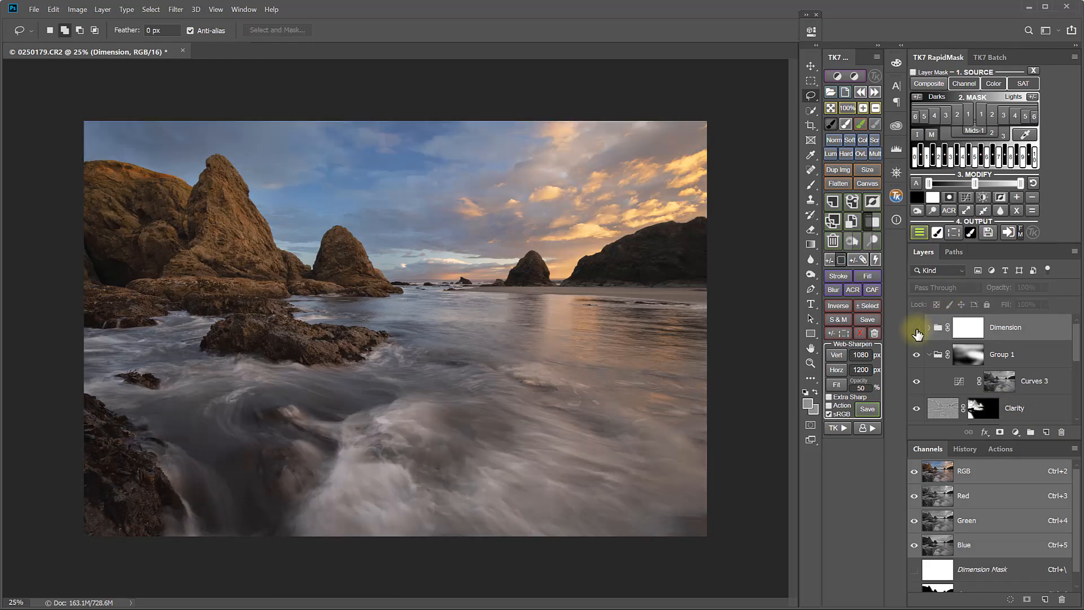
{"action": "left_click", "coordinate": [917, 329]}
{"action": "left_click", "coordinate": [929, 355]}
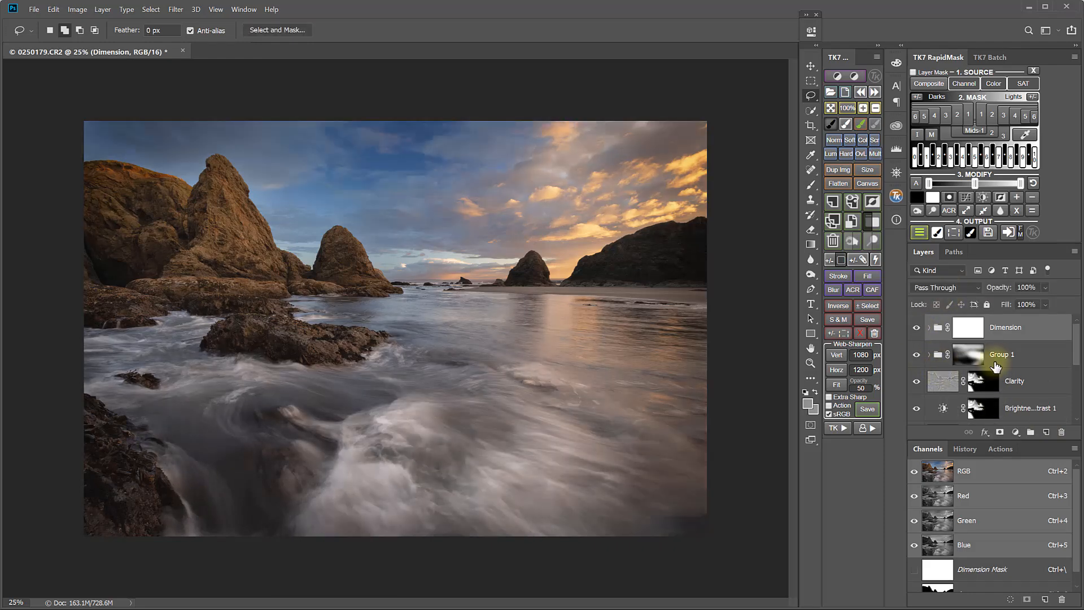
Expand the Layers panel and compare the bare Background layer alone against the full stack of adjustments
{"action": "mouse_move", "coordinate": [1077, 358]}
{"action": "left_mouse_down"}
{"action": "mouse_move", "coordinate": [1077, 370]}
{"action": "mouse_move", "coordinate": [1077, 350]}
{"action": "left_mouse_up"}
{"action": "mouse_move", "coordinate": [1076, 355]}
{"action": "left_mouse_down"}
{"action": "mouse_move", "coordinate": [1080, 416]}
{"action": "mouse_move", "coordinate": [1078, 338]}
{"action": "left_mouse_up"}
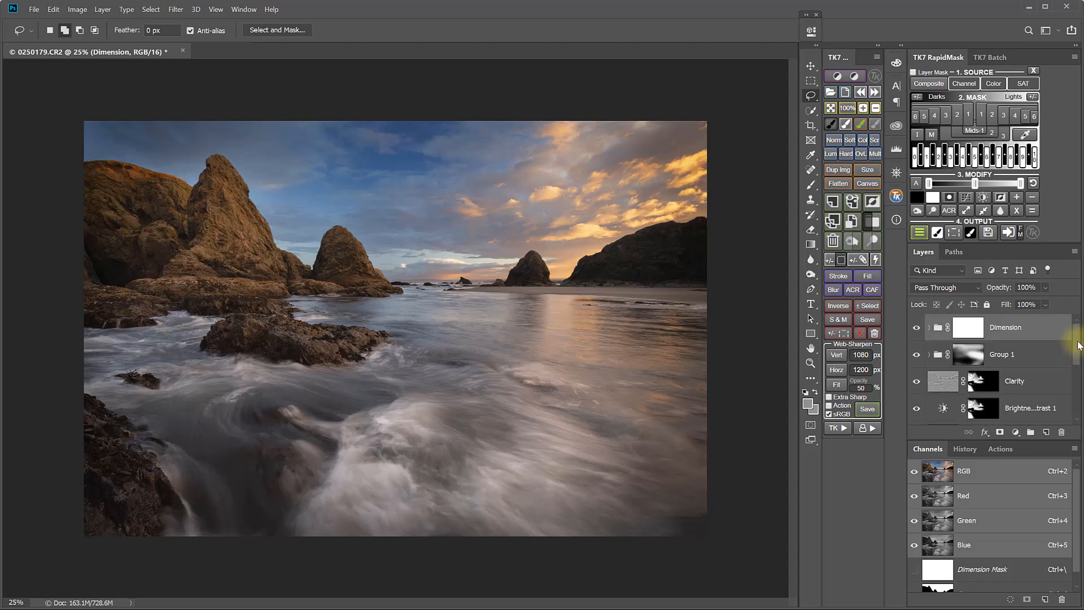
{"action": "double_click", "coordinate": [938, 57]}
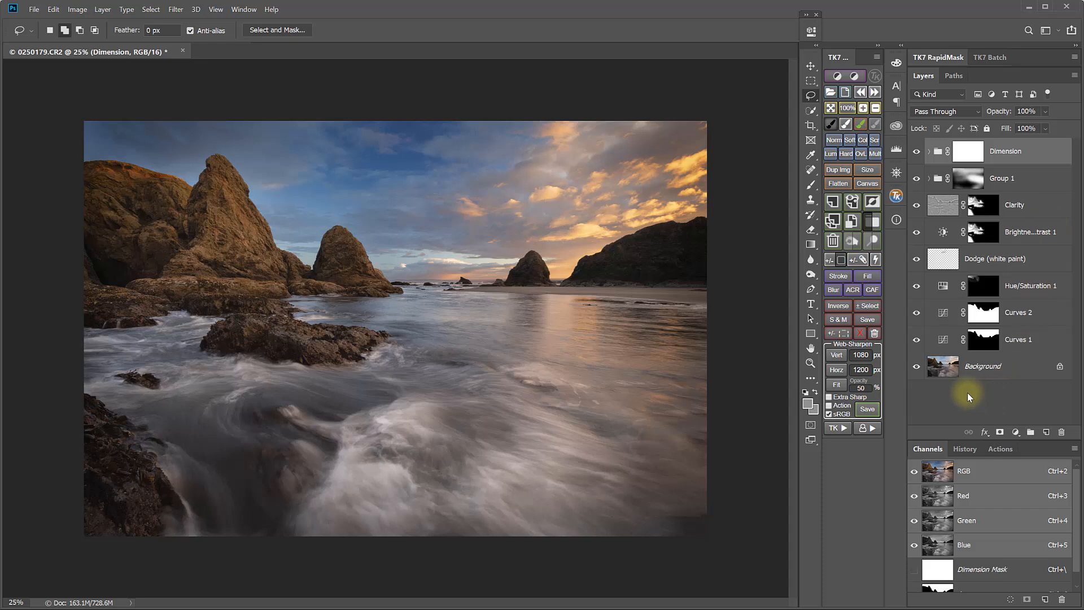
{"action": "left_click", "coordinate": [916, 370], "text": "alt"}
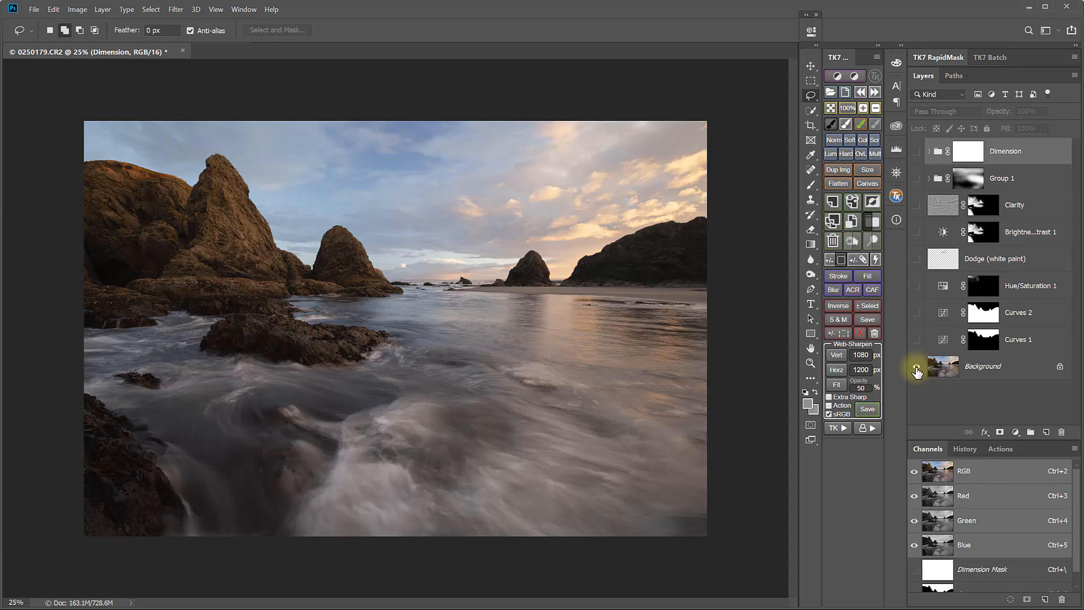
{"action": "left_click", "coordinate": [916, 370], "text": "alt"}
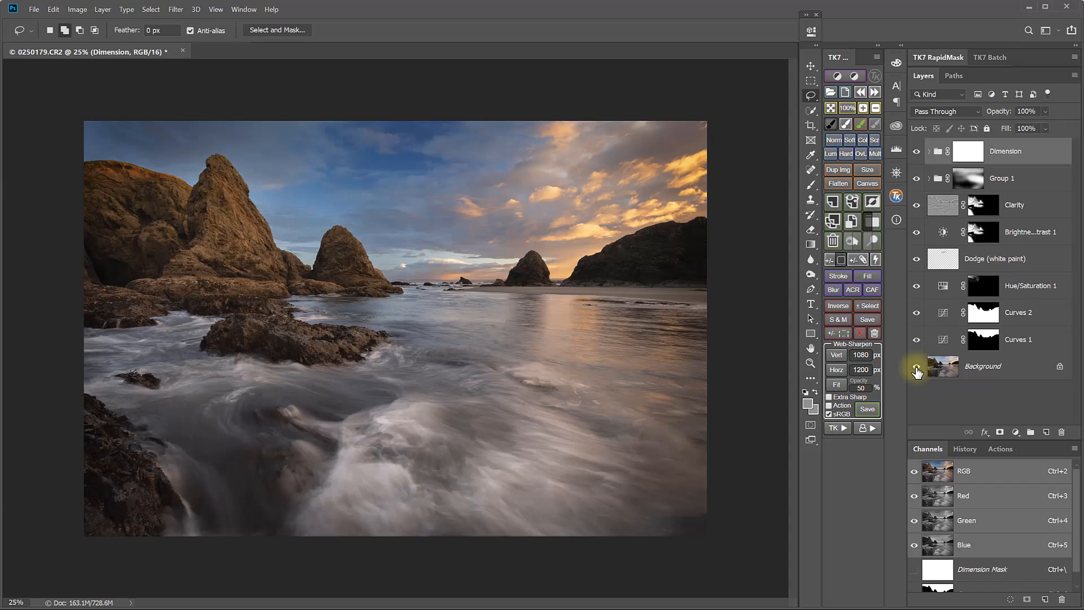
{"action": "left_click", "coordinate": [916, 370], "text": "alt"}
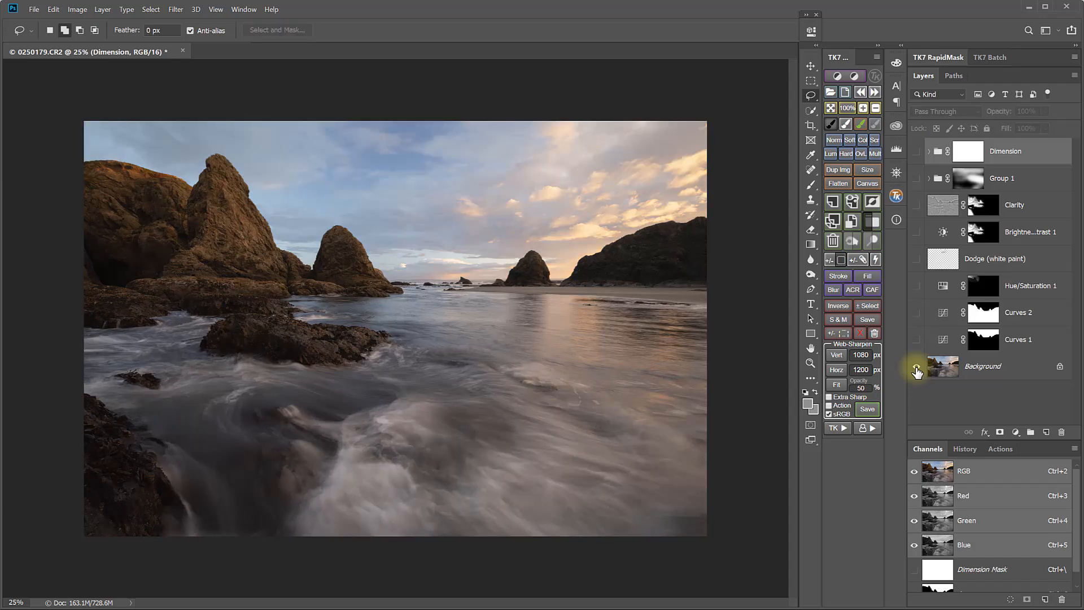
{"action": "left_click", "coordinate": [916, 370], "text": "alt"}
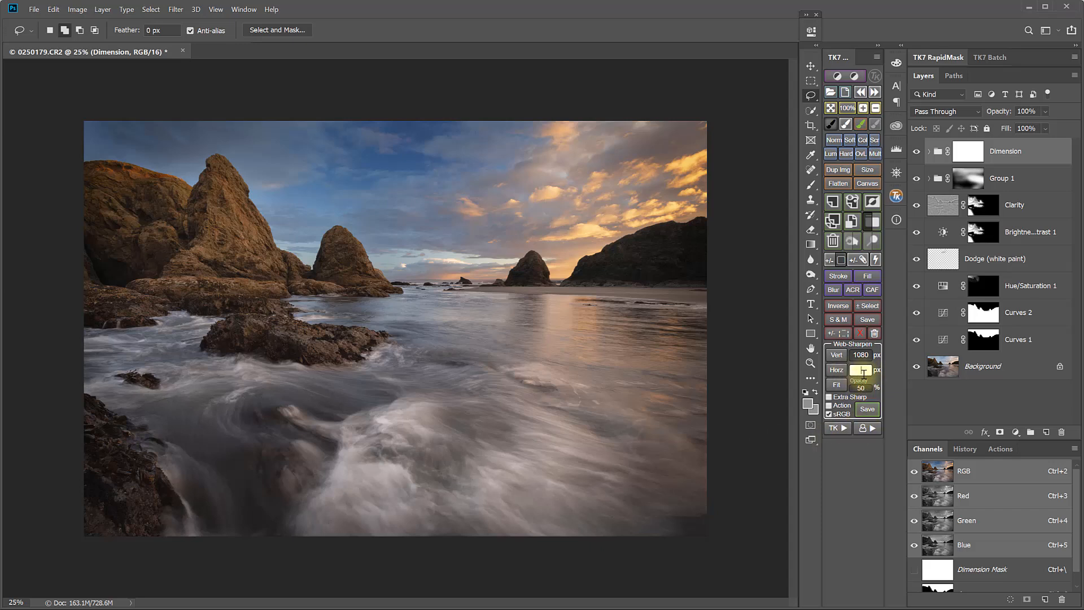
Run Web-Sharpen at 1500 px horizontal size with the Action option enabled
{"action": "type", "text": "1500"}
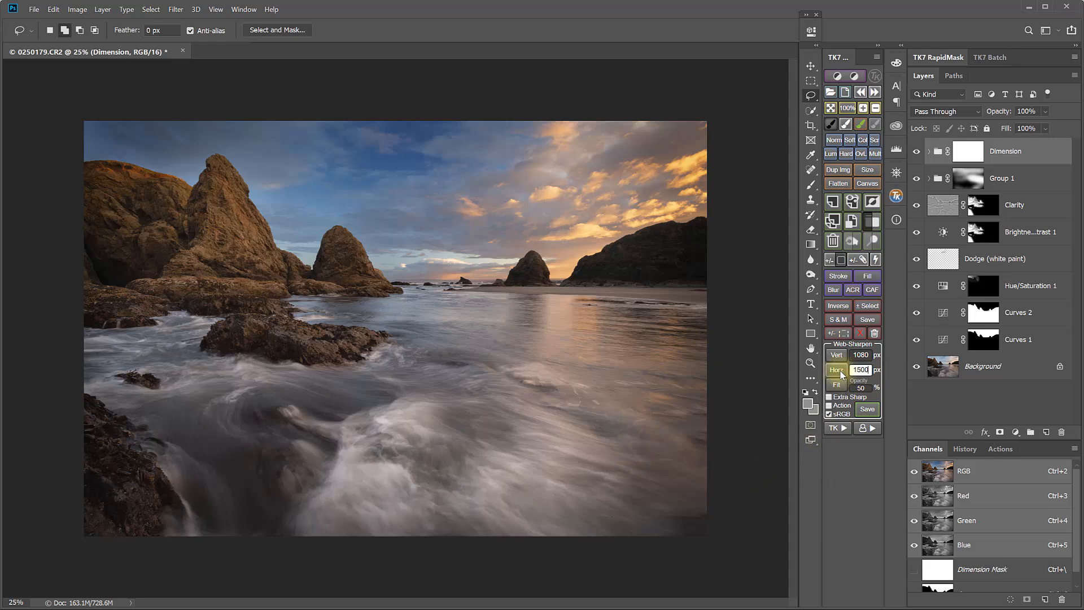
{"action": "left_click", "coordinate": [840, 406]}
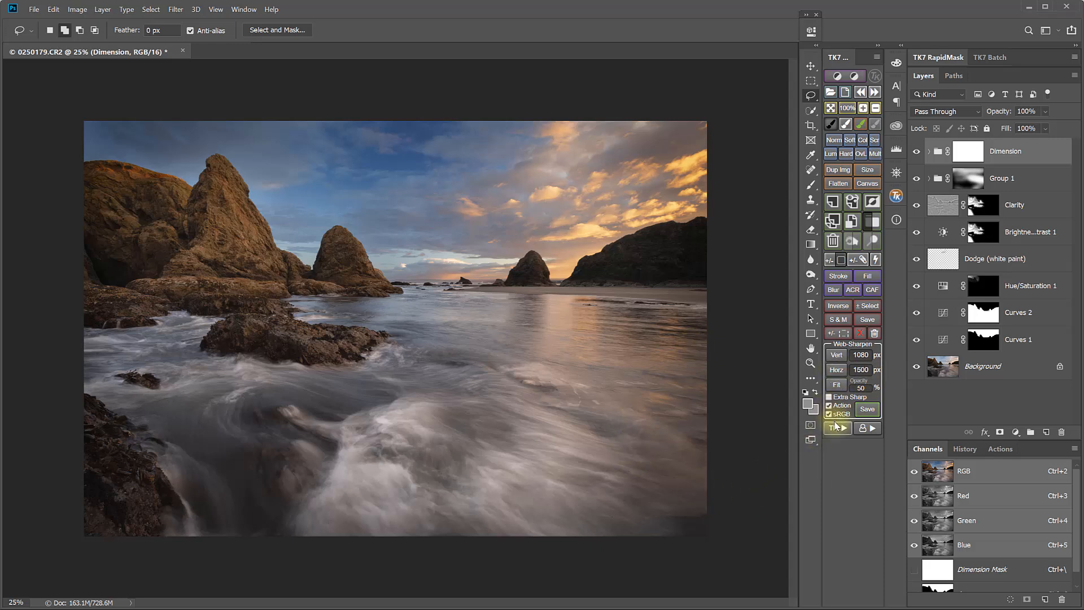
{"action": "left_click", "coordinate": [838, 371]}
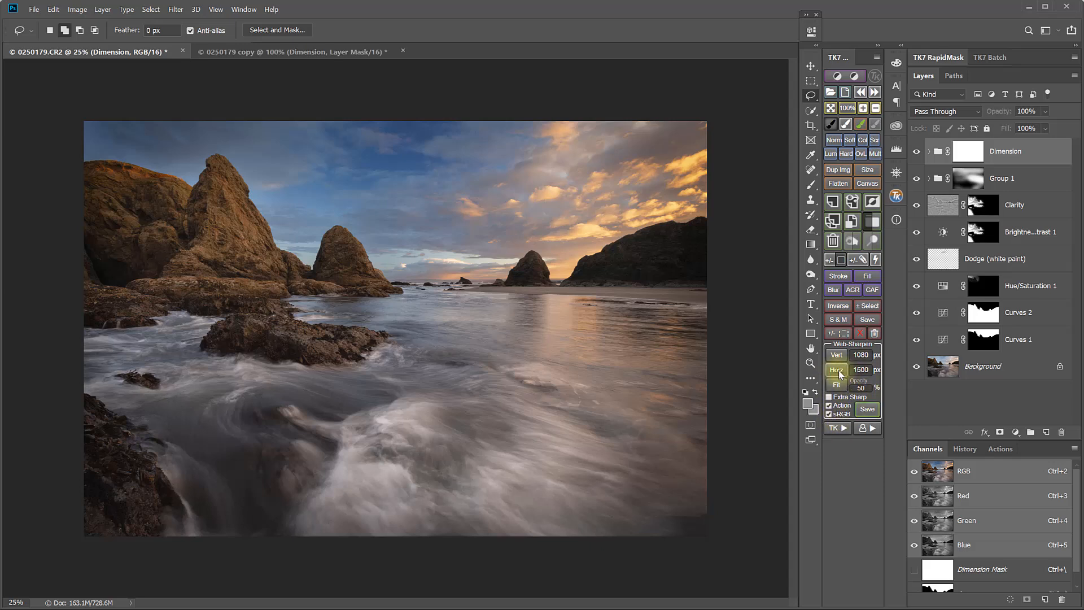